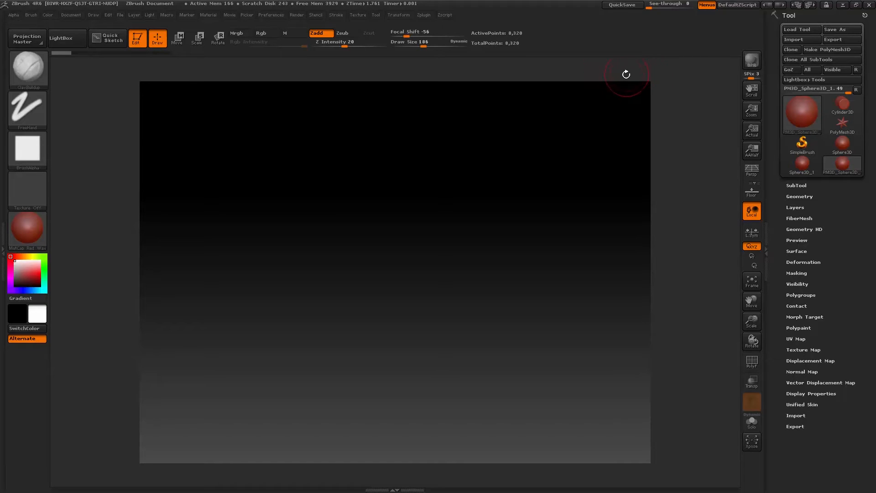
Fully initialize ZBrush to its default state and accept the loss of all customized tools and document data
click(728, 5)
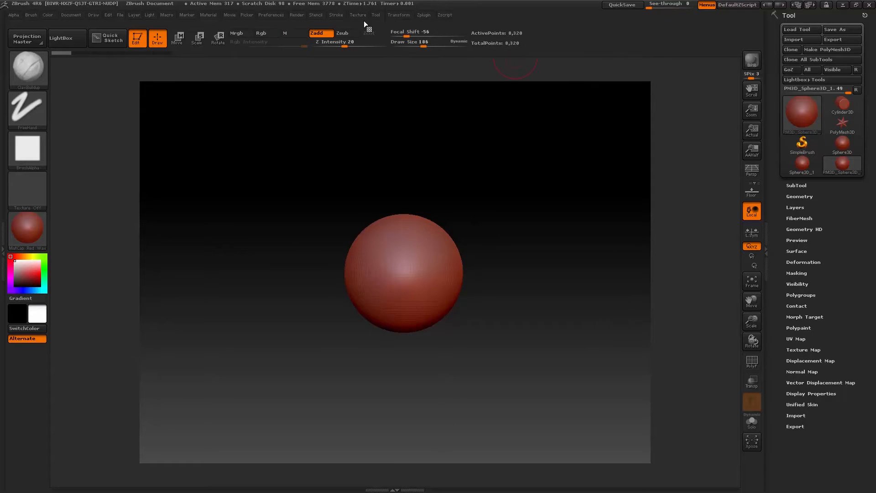
click(278, 15)
click(286, 32)
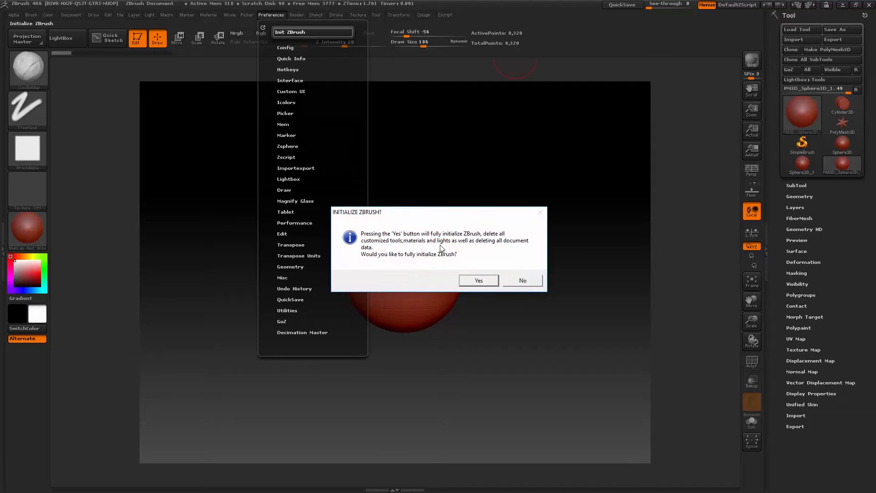
click(478, 280)
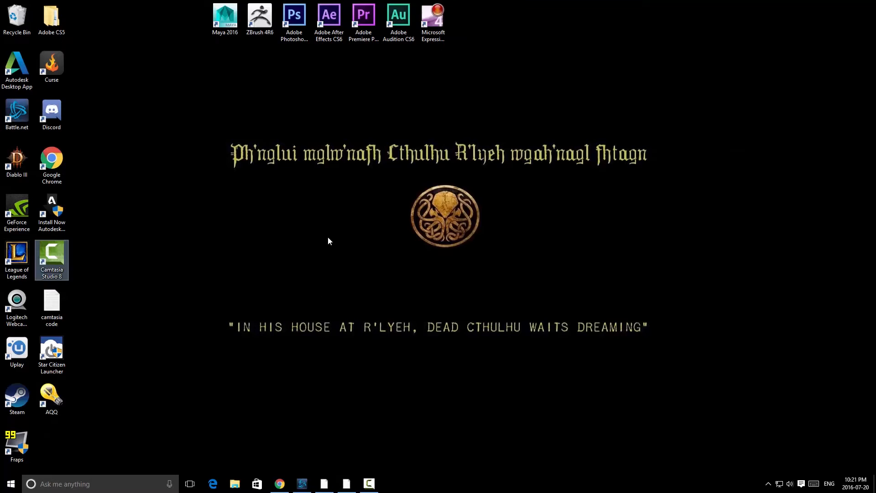
Switch from the desktop back to the ZBrush window
drag(197, 78, 245, 1)
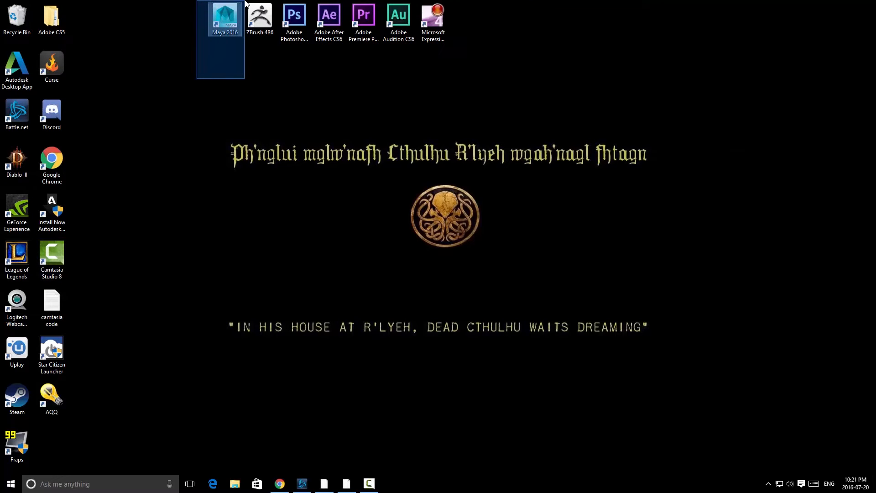
drag(245, 2, 245, 2)
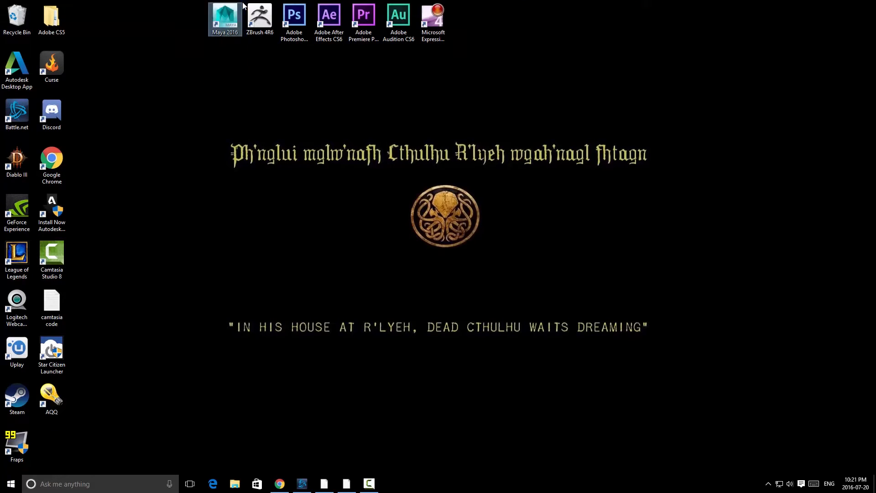
click(229, 62)
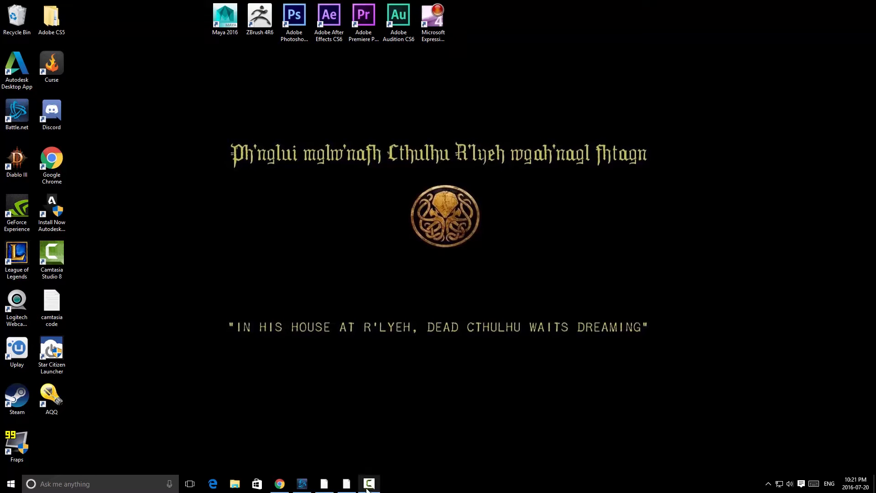
key(alt+Tab)
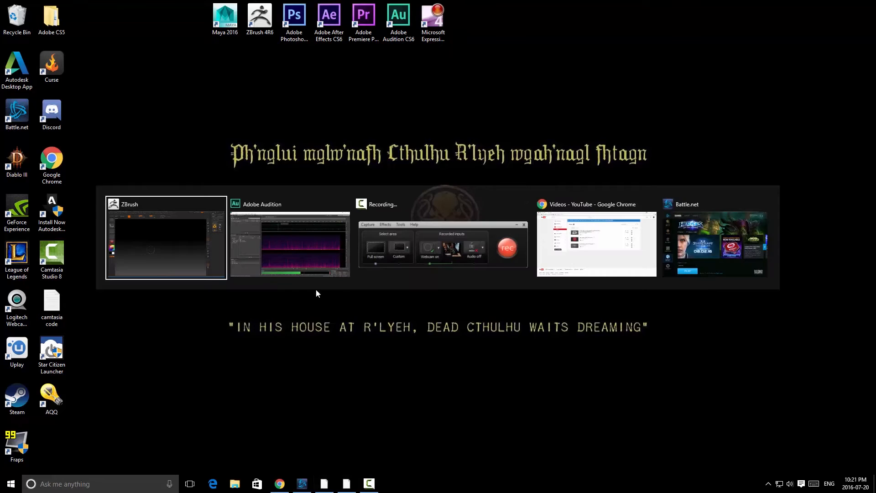
click(207, 239)
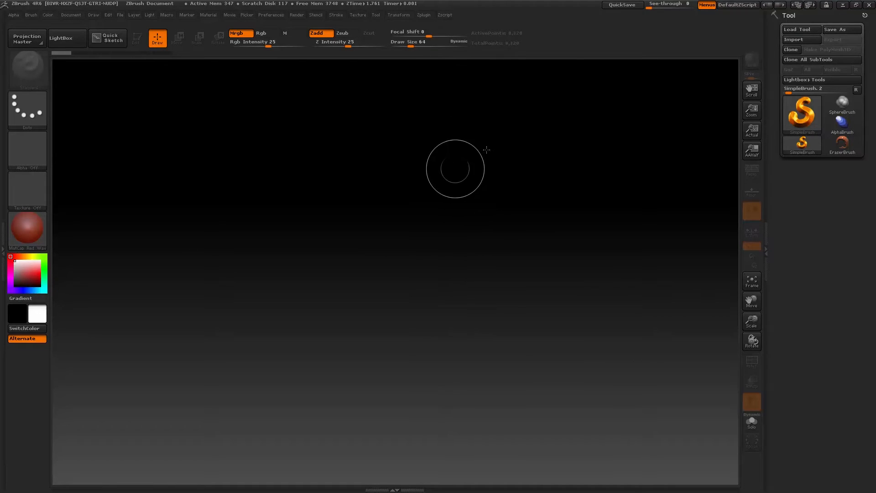
Load the DynaWax128 sphere project from the LightBox project library
click(791, 111)
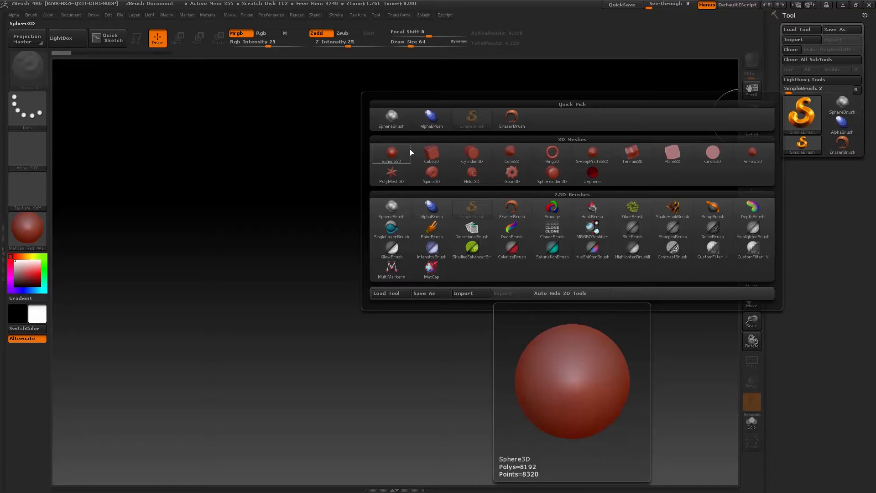
click(76, 37)
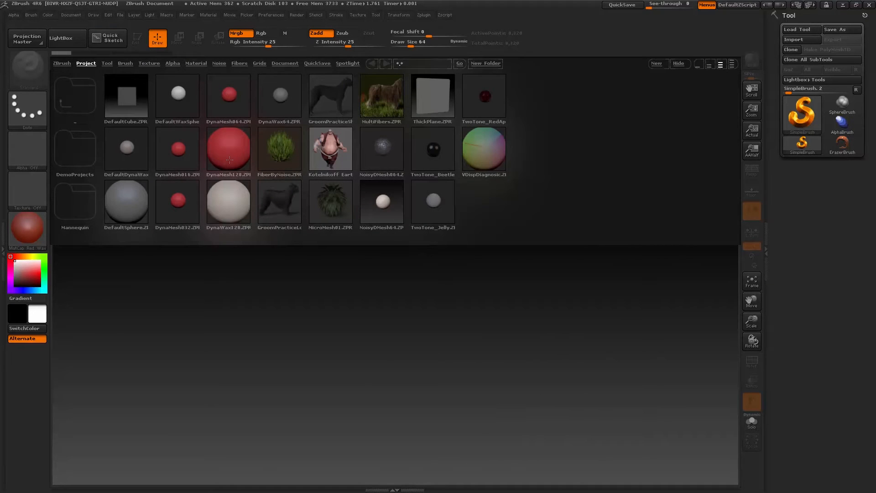
click(237, 210)
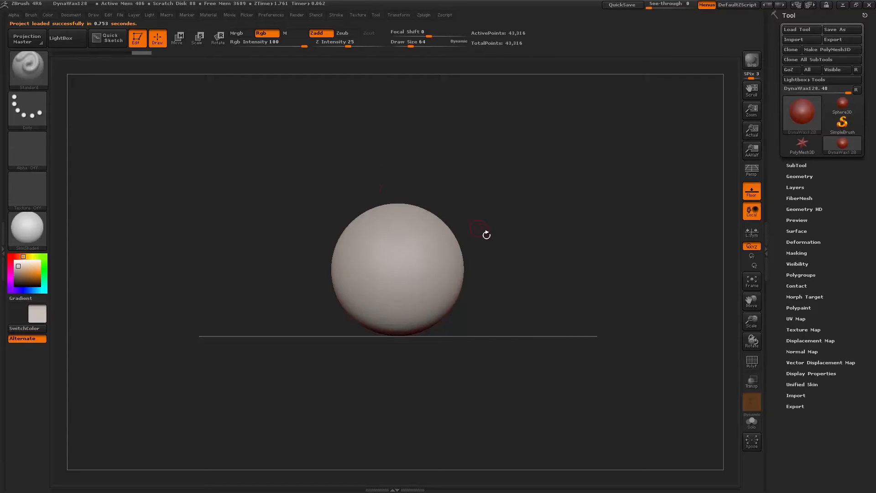
Set the draw size to 97, sculpt symmetrical test strokes with the Standard brush across the sphere's front, and undo them
drag(491, 250, 490, 279)
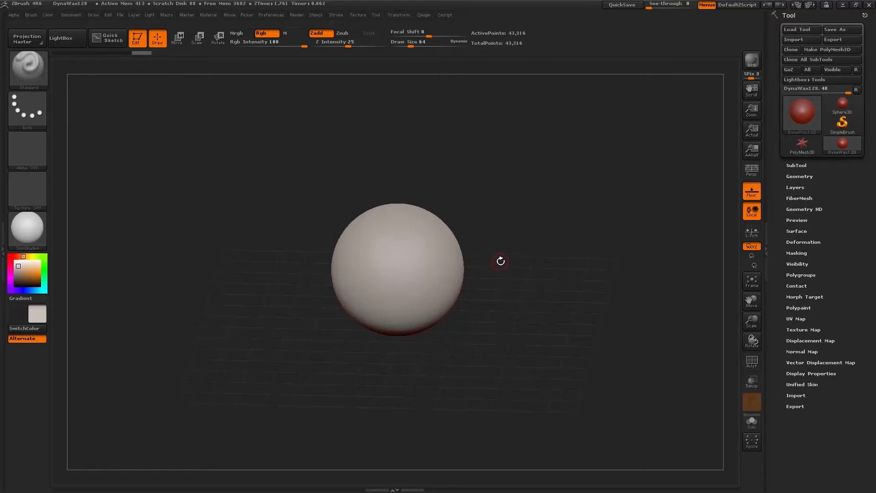
alt+drag(496, 276, 514, 304)
mouse_move(528, 269)
mouse_down()
mouse_move(536, 273)
mouse_move(516, 182)
mouse_up()
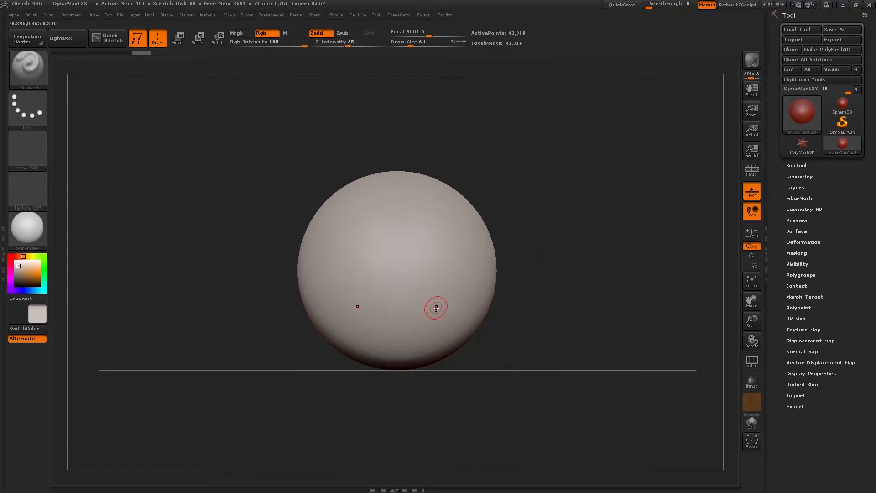
key(space)
drag(444, 266, 448, 265)
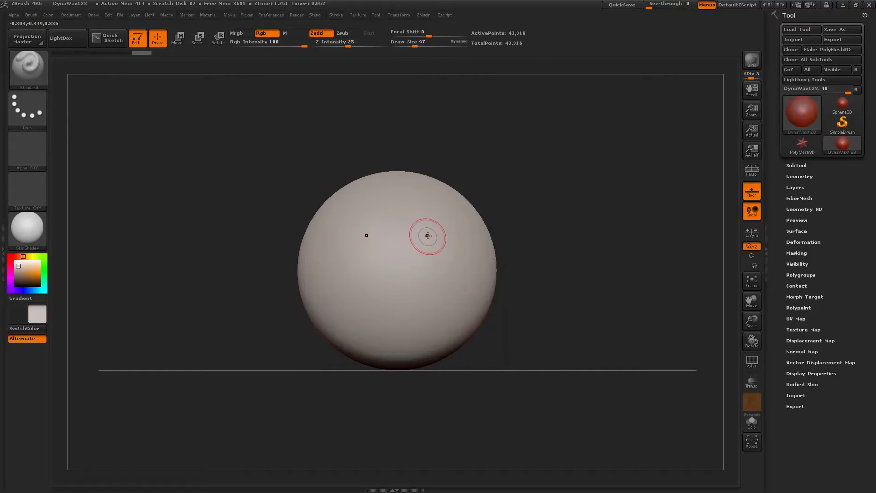
mouse_move(447, 228)
mouse_down()
mouse_move(436, 294)
mouse_move(450, 240)
mouse_move(445, 288)
mouse_move(436, 279)
mouse_move(459, 251)
mouse_move(453, 230)
mouse_move(475, 233)
mouse_move(481, 280)
mouse_move(449, 304)
mouse_move(419, 307)
mouse_move(419, 262)
mouse_move(435, 224)
mouse_move(438, 297)
mouse_move(461, 287)
mouse_move(470, 252)
mouse_move(465, 234)
mouse_move(474, 258)
mouse_move(458, 285)
mouse_move(399, 279)
mouse_move(413, 256)
mouse_move(401, 303)
mouse_up()
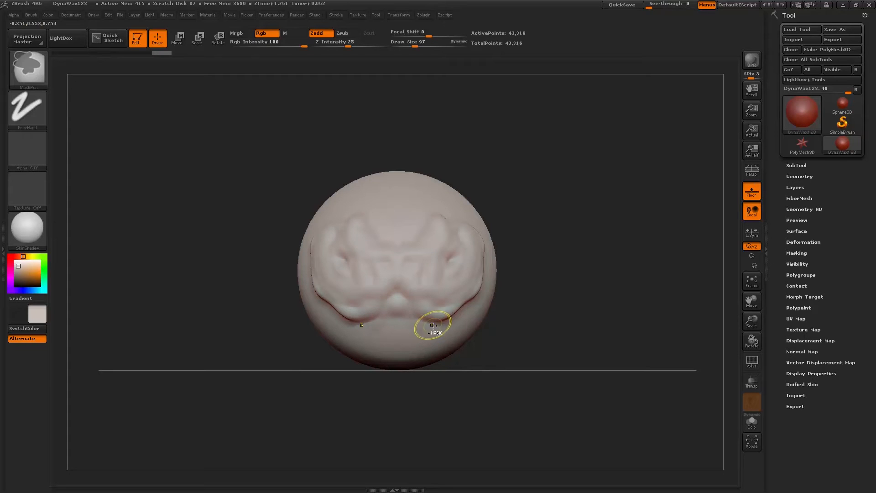
key(ctrl+z)
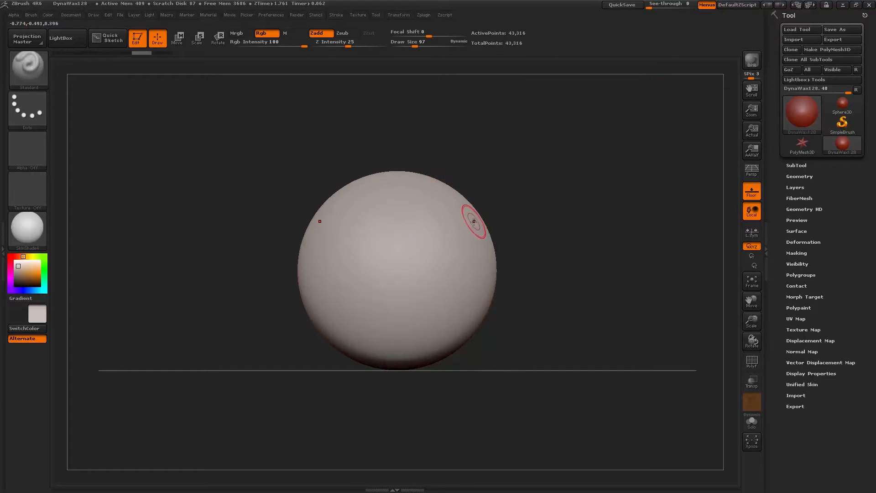
Display the polyframe on the sphere and examine its mesh topology up close from several angles
key(space)
drag(476, 223, 482, 224)
key(shift+f)
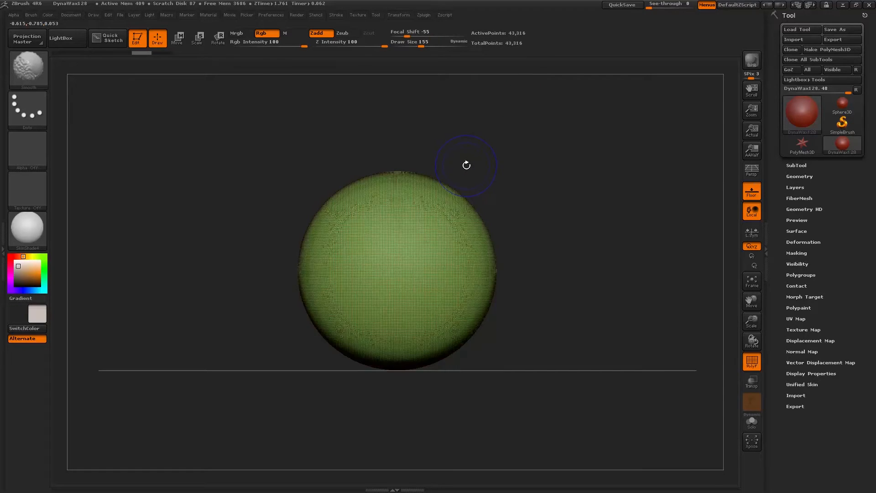
mouse_move(521, 215)
alt+mouse_down()
mouse_move(523, 208)
mouse_move(550, 336)
alt+mouse_up()
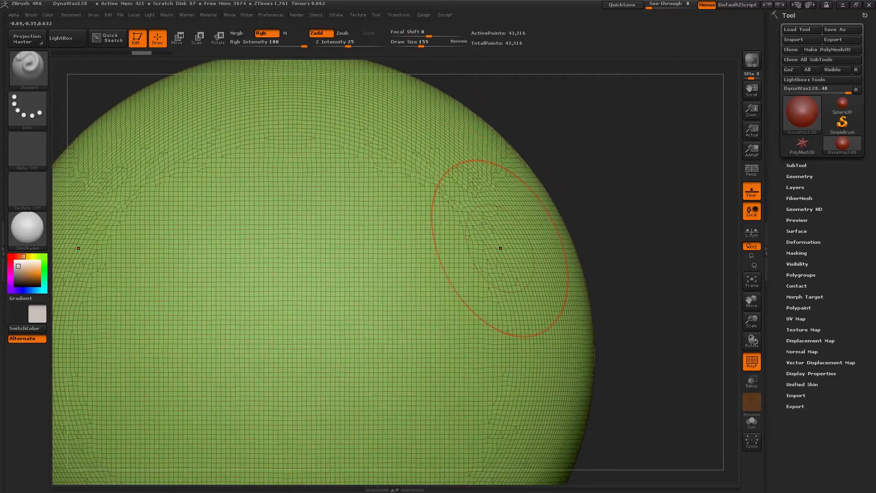
key(space)
drag(447, 217, 429, 212)
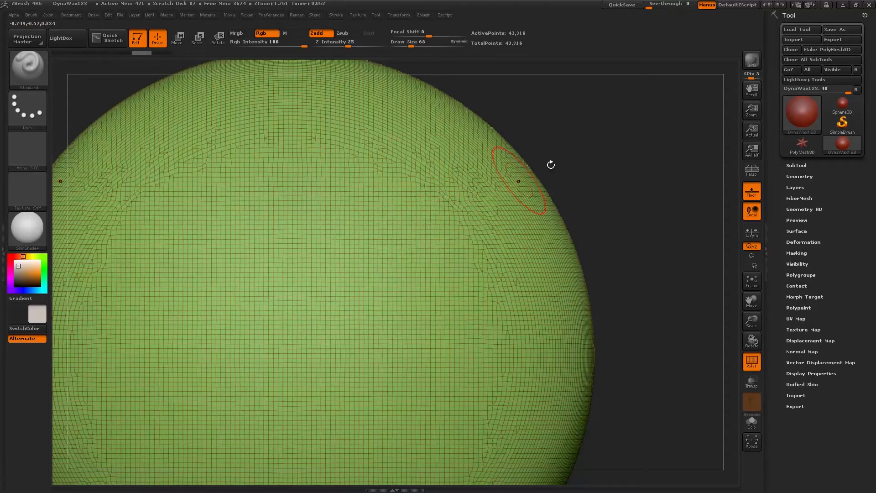
mouse_move(590, 186)
mouse_down()
mouse_move(593, 173)
mouse_move(576, 197)
mouse_move(504, 164)
mouse_up()
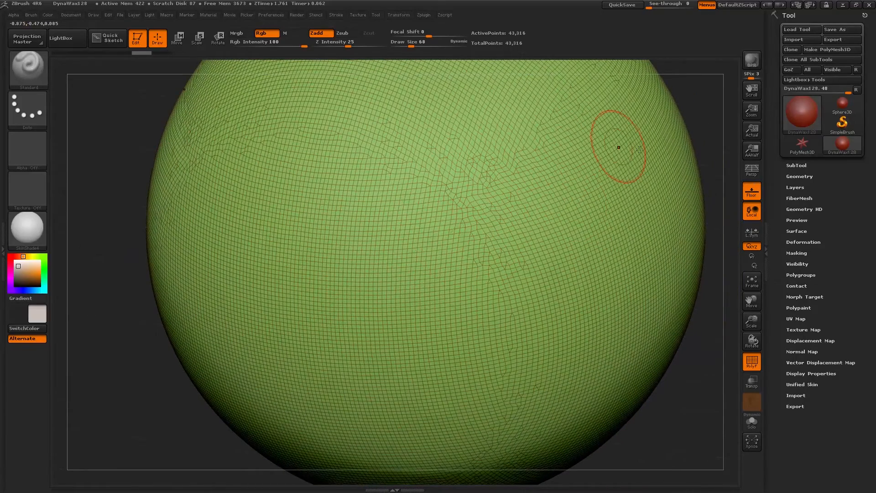
alt+drag(711, 153, 699, 107)
drag(618, 196, 631, 181)
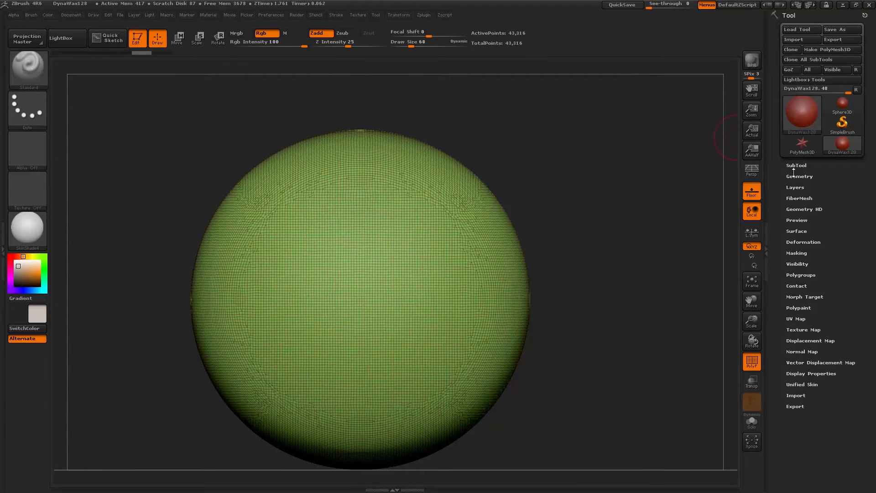
key(space)
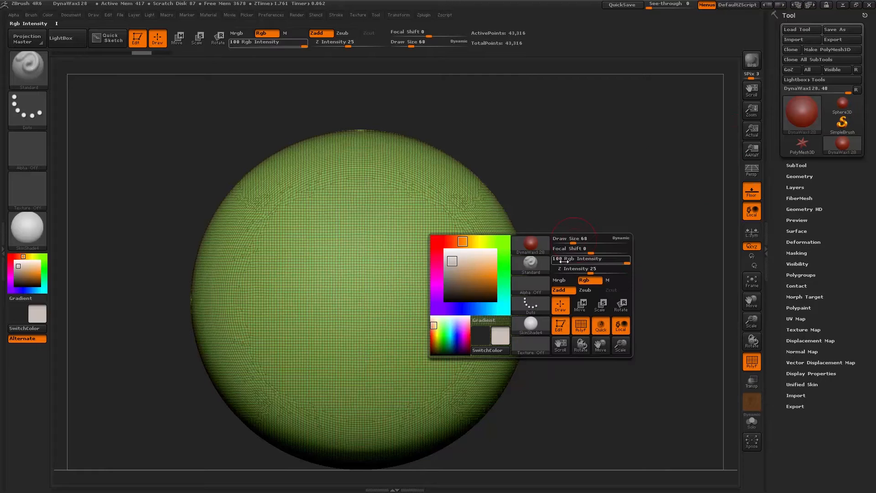
mouse_move(568, 292)
mouse_down()
mouse_move(496, 325)
mouse_move(611, 250)
mouse_up()
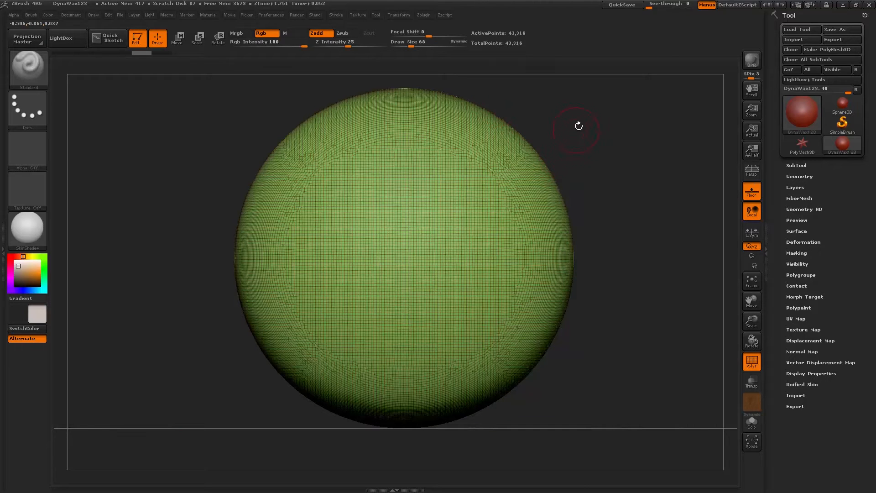
Switch to the PolyMesh3D star tool and examine its polygons from several angles, ending on a straight front view
click(802, 146)
drag(524, 153, 503, 150)
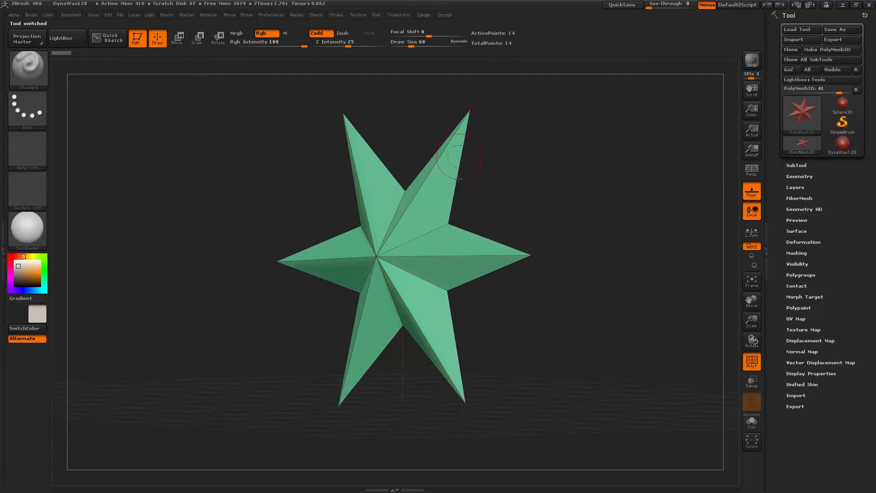
mouse_move(495, 176)
mouse_down()
mouse_move(481, 202)
mouse_move(489, 230)
mouse_up()
drag(420, 155, 475, 142)
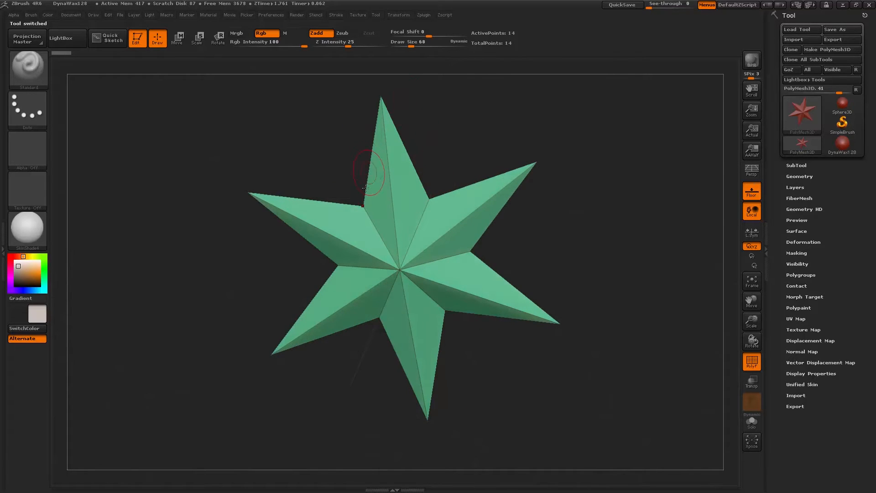
drag(365, 188, 367, 159)
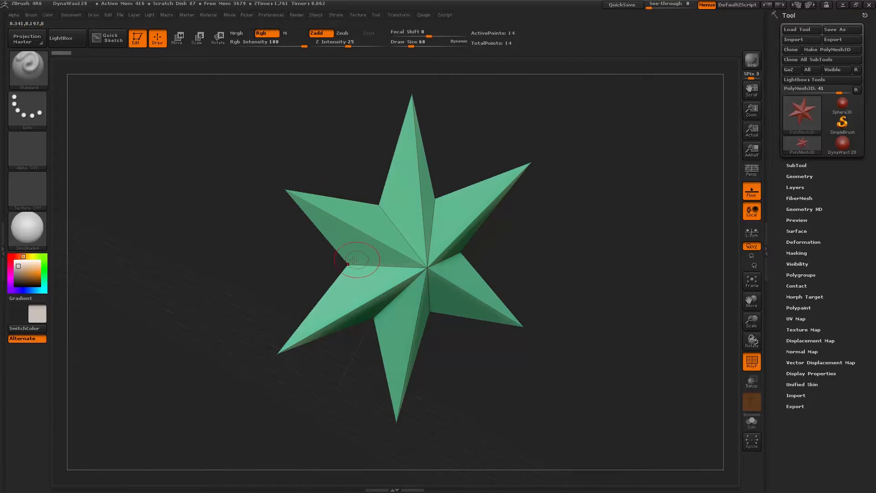
drag(303, 264, 460, 206)
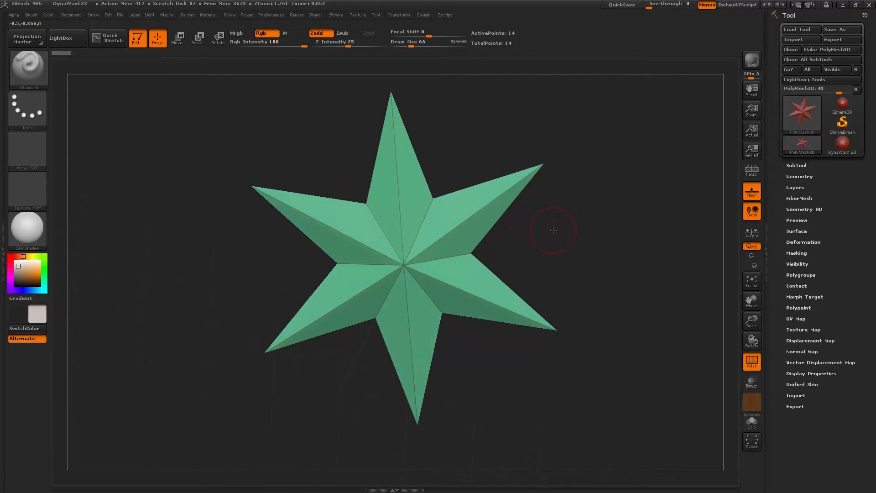
shift+drag(553, 230, 566, 226)
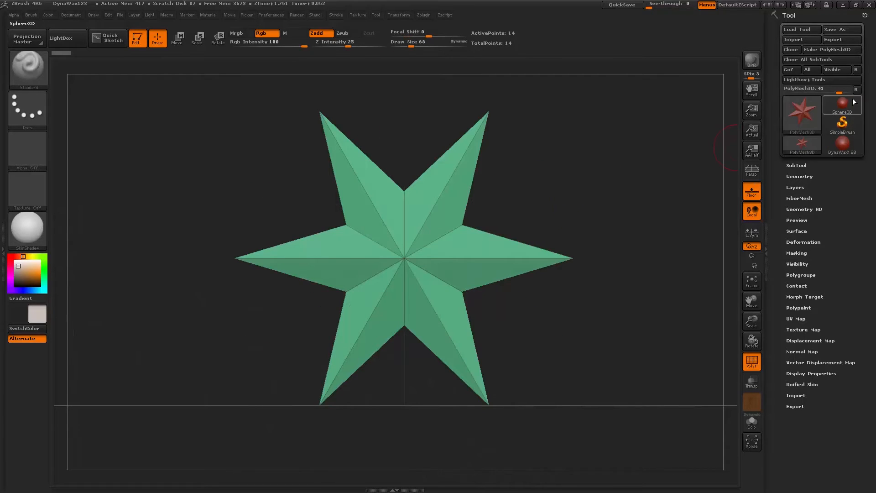
Switch back to the DynaWax128 sphere, hide its polyframe, and set the draw size to 118
click(843, 144)
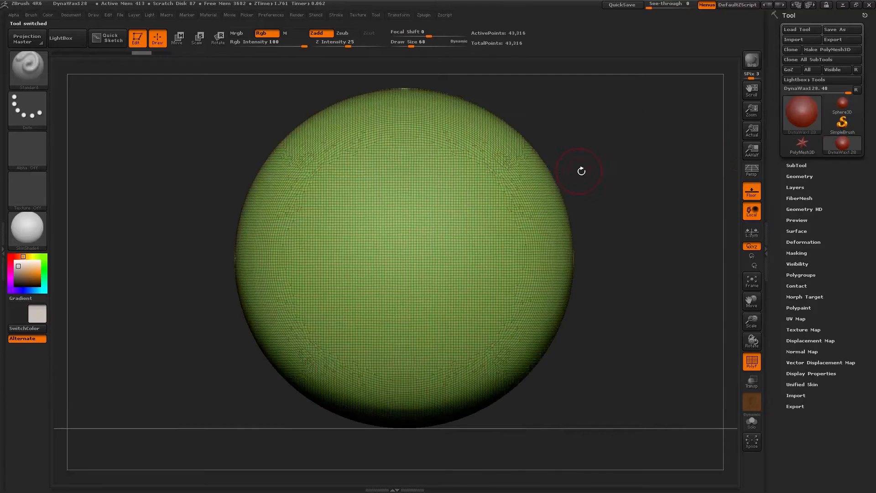
key(shift+f)
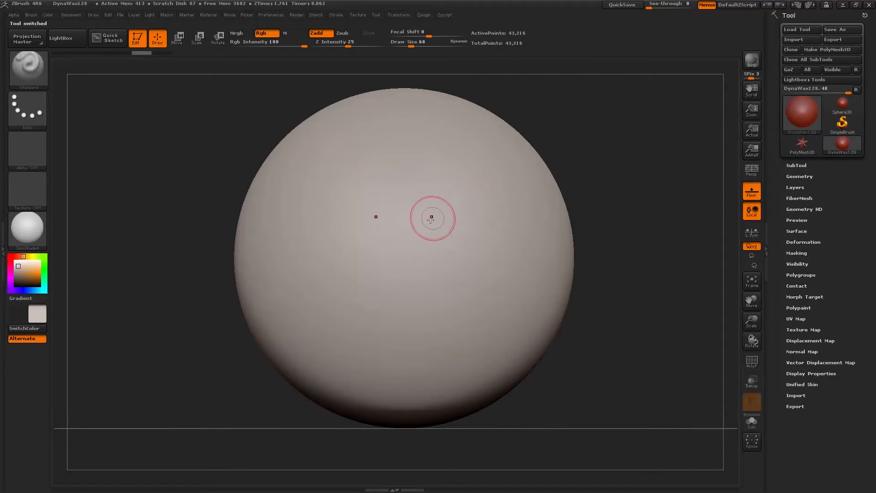
key(space)
drag(454, 207, 472, 206)
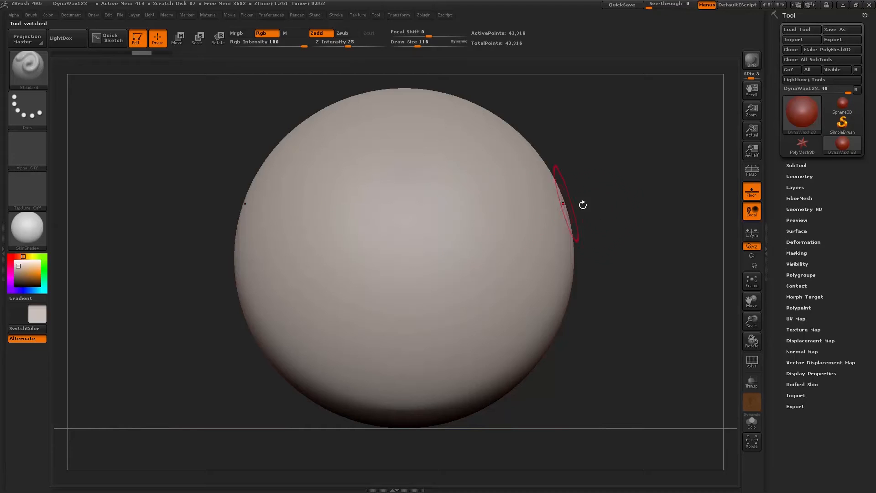
Compare the sphere with and without its polyframe, and view the plain surface from farther away
mouse_move(605, 221)
alt+mouse_down()
mouse_move(600, 196)
mouse_move(593, 211)
alt+mouse_up()
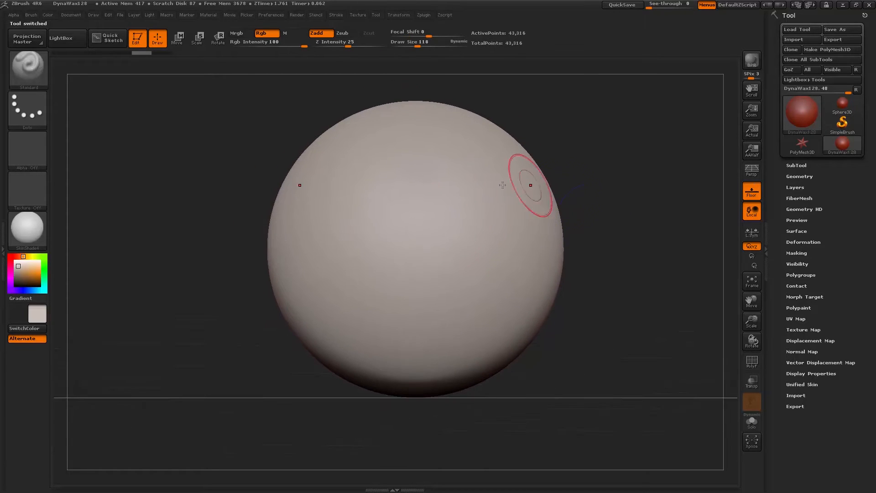
key(shift+f)
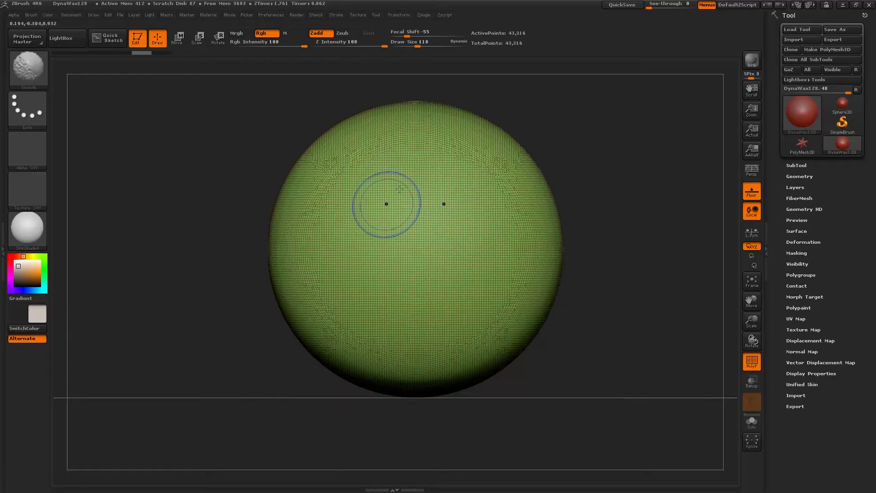
key(shift+f)
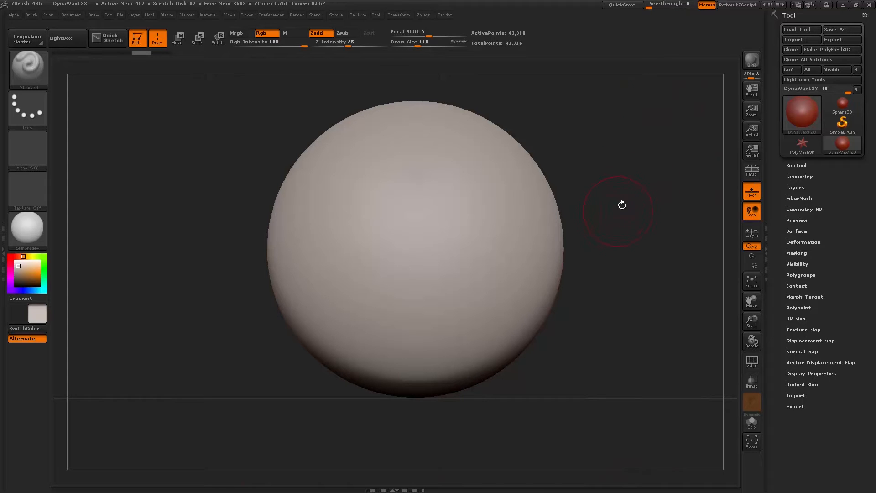
drag(632, 230, 614, 186)
drag(602, 227, 536, 194)
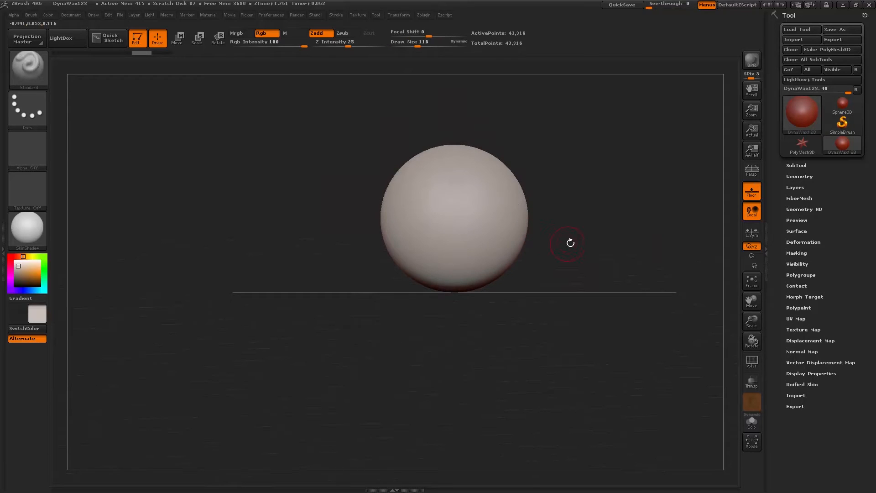
alt+drag(574, 242, 564, 267)
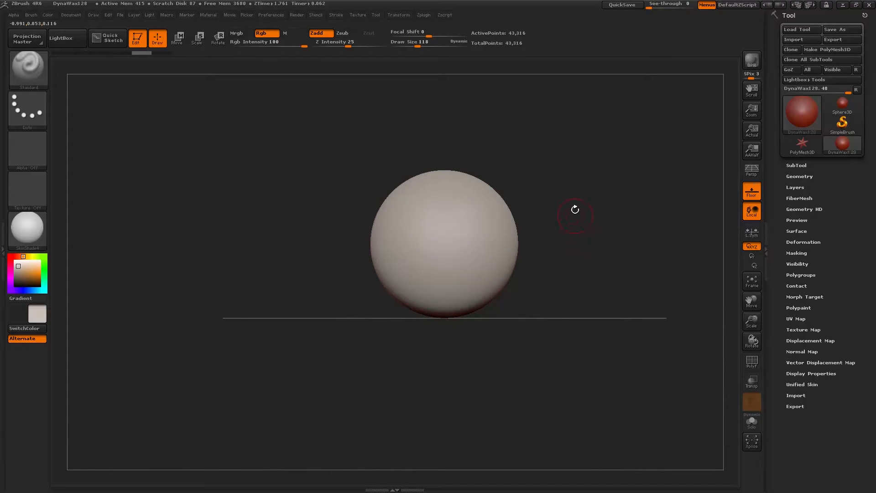
alt+drag(561, 217, 556, 231)
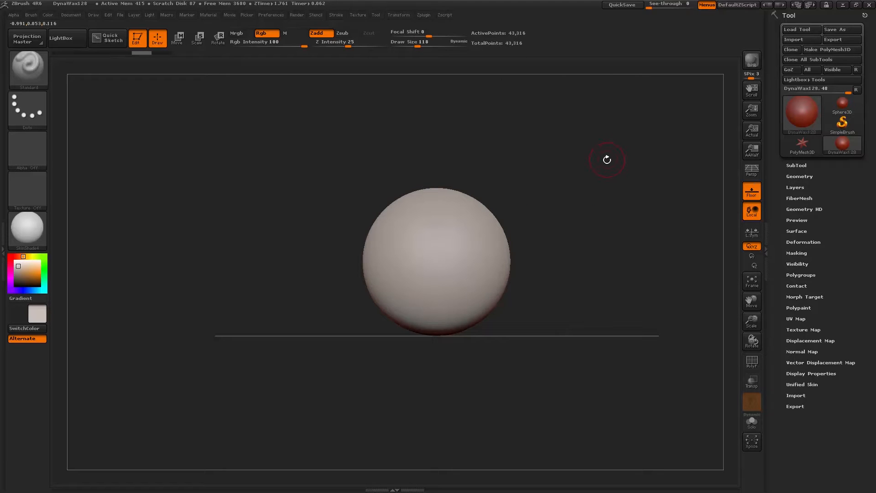
key(super)
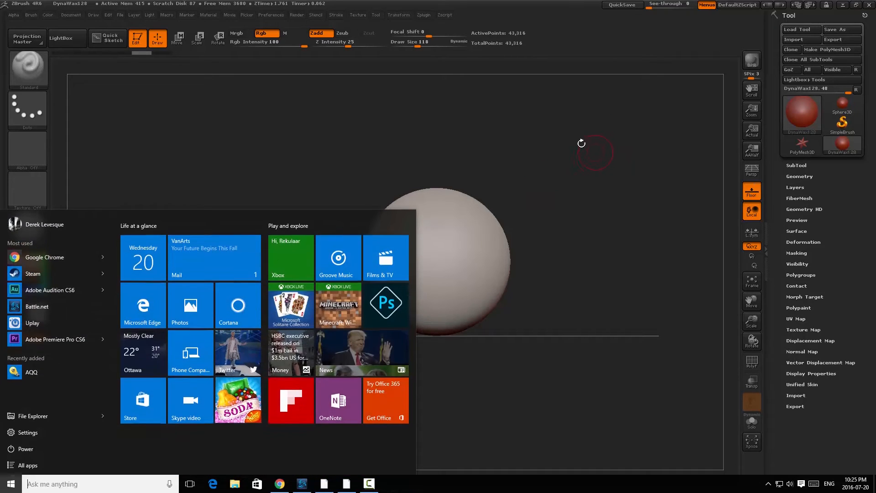
key(super)
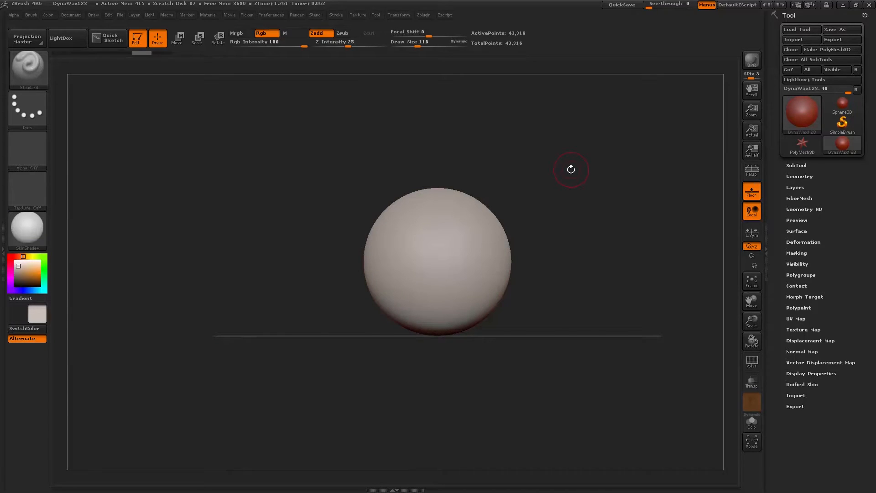
Launch Autodesk Maya from the desktop and open the scene Rook Completion.mb from the Chess Set project
key(super+d)
double_click(233, 28)
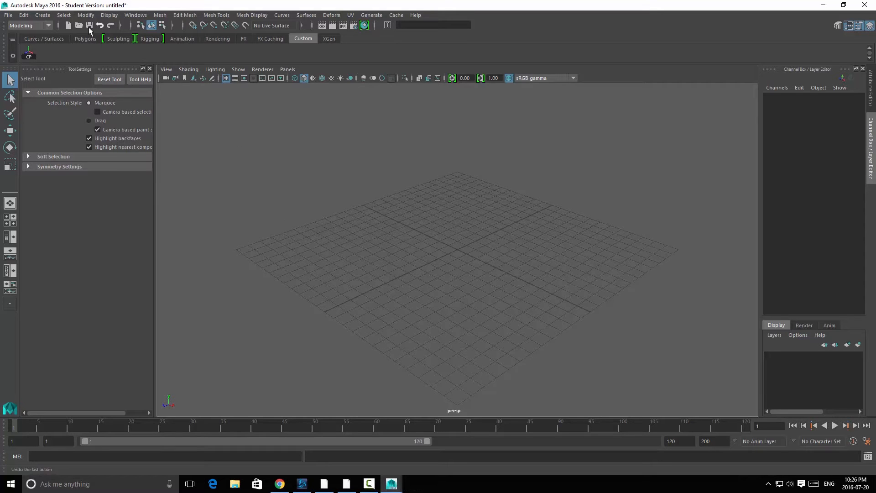
click(8, 16)
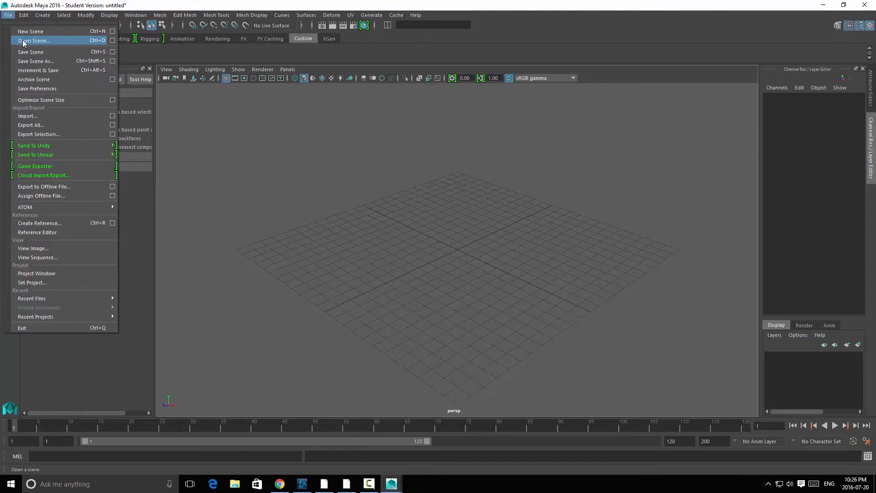
click(46, 40)
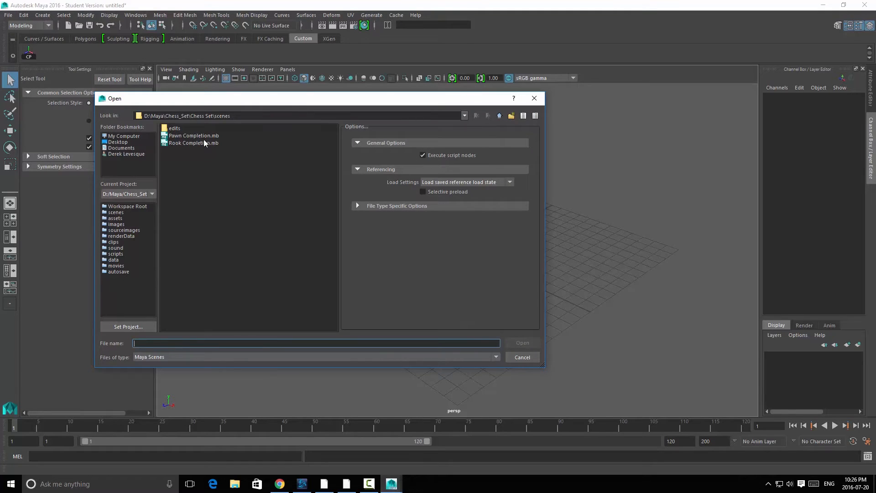
click(206, 143)
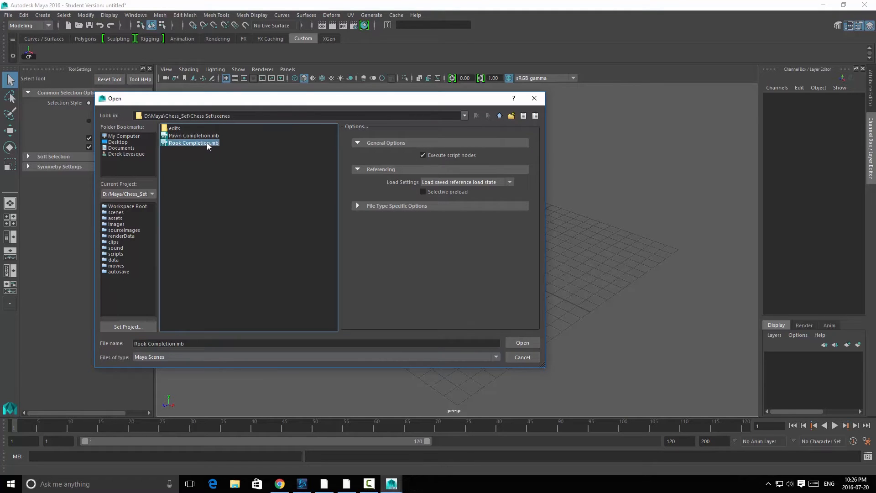
click(523, 345)
click(441, 244)
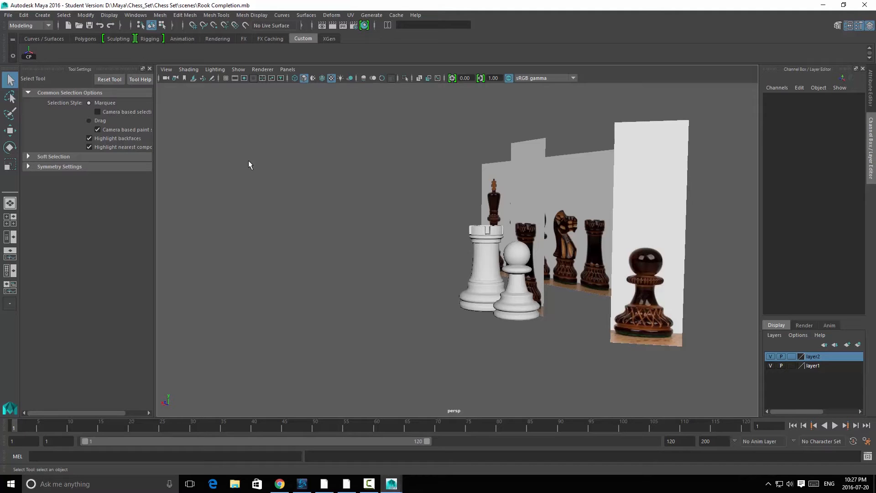
Select the white pawn model in the scene and center its pivot
click(525, 259)
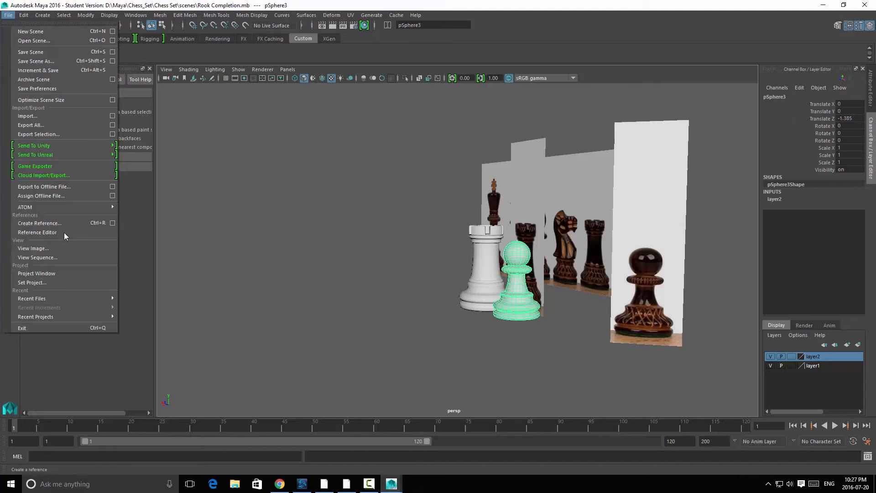
click(69, 134)
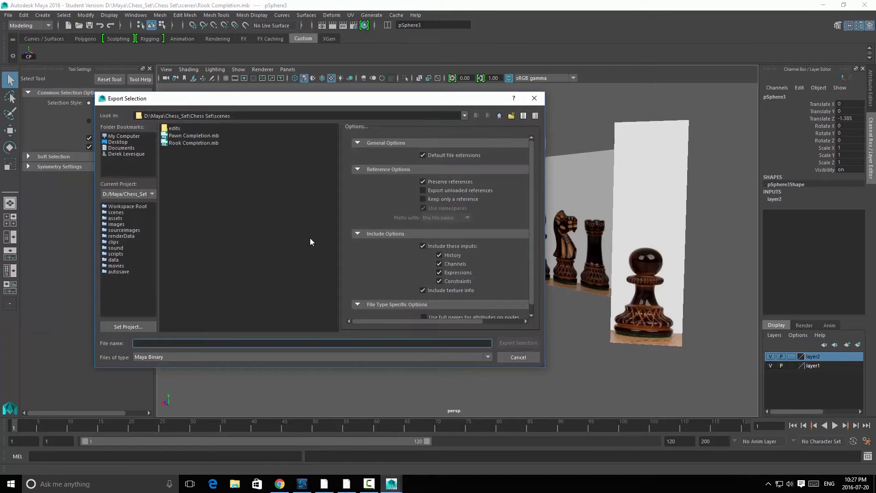
click(512, 360)
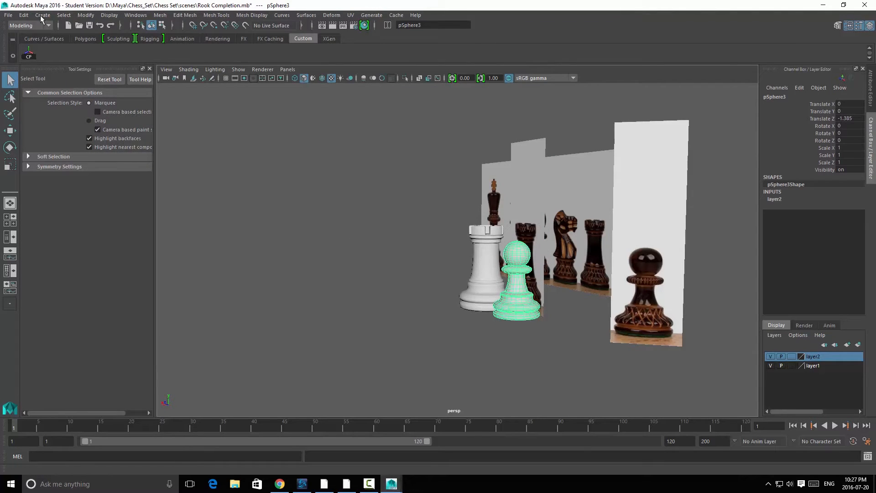
click(86, 15)
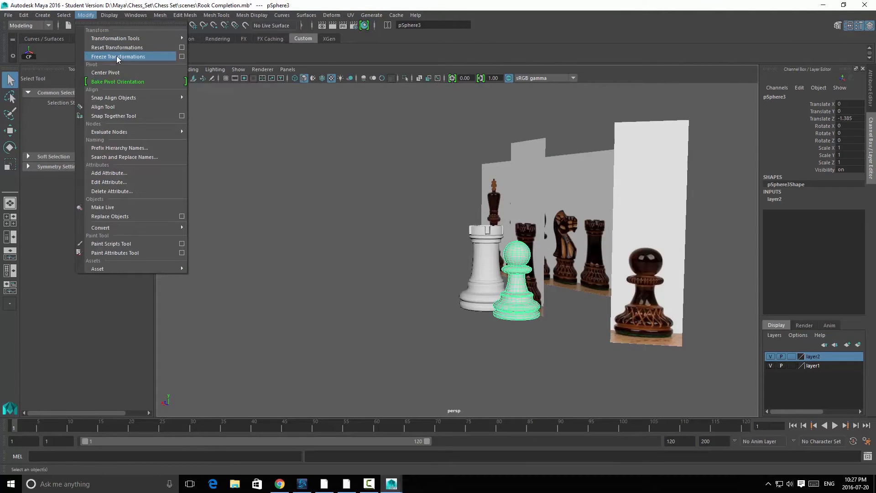
click(111, 72)
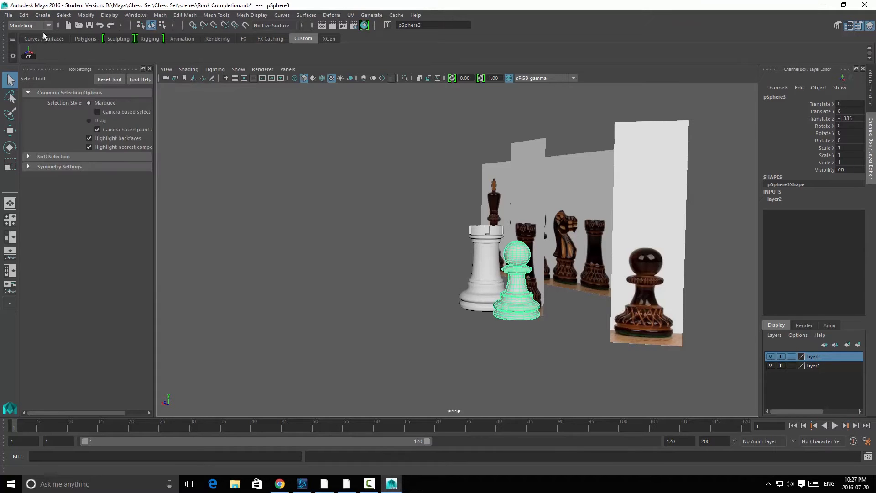
click(9, 15)
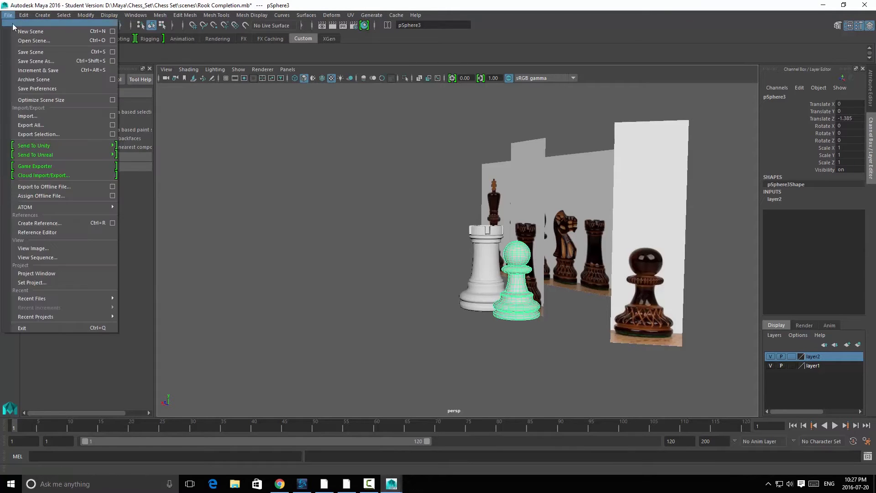
click(38, 135)
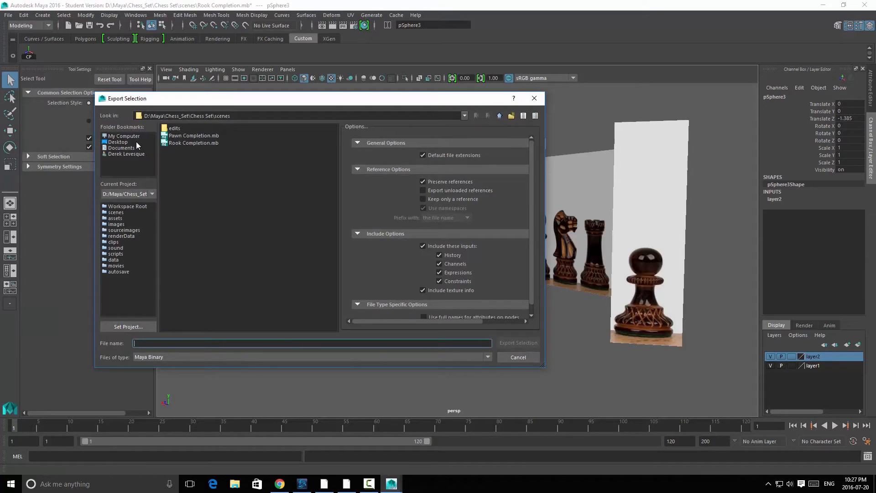
click(118, 142)
click(408, 346)
click(476, 359)
click(477, 359)
click(481, 360)
mouse_move(490, 375)
mouse_down()
mouse_move(489, 396)
mouse_move(492, 376)
mouse_up()
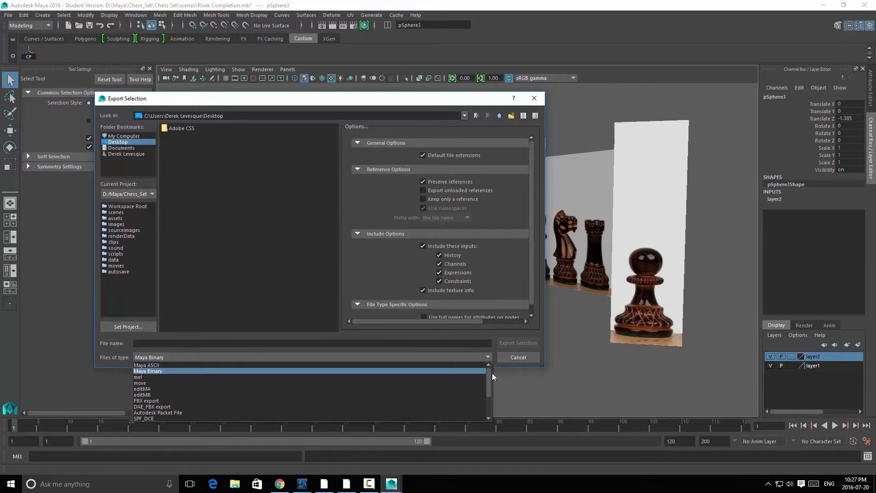
click(539, 106)
click(538, 100)
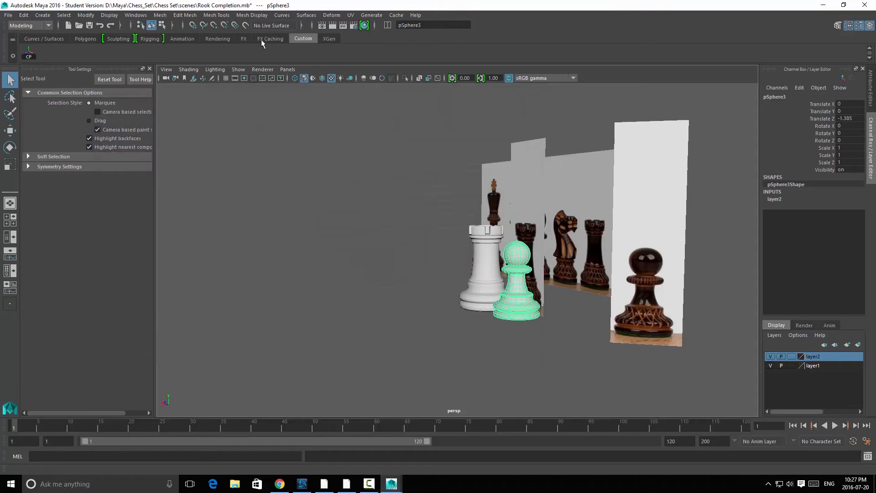
Load the objExport.mll plug-in through Maya's Plug-in Manager and close the manager
click(136, 15)
mouse_move(185, 74)
click(282, 159)
drag(497, 204, 497, 270)
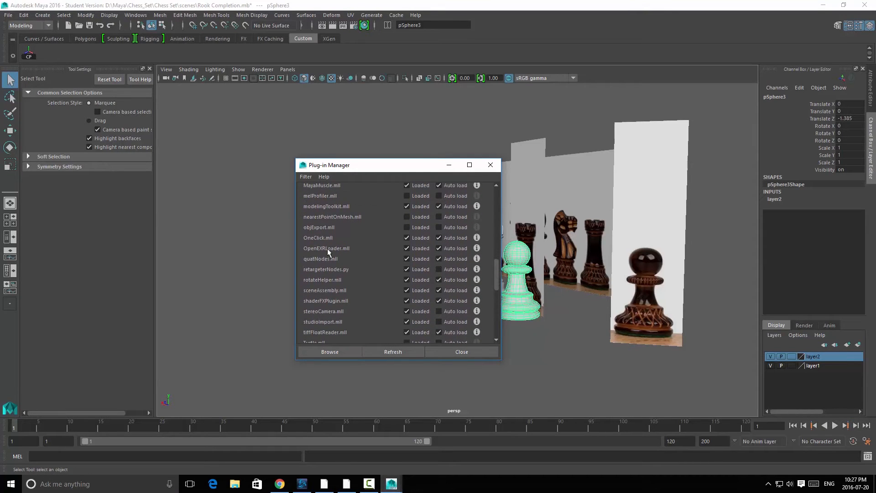
click(407, 227)
click(442, 354)
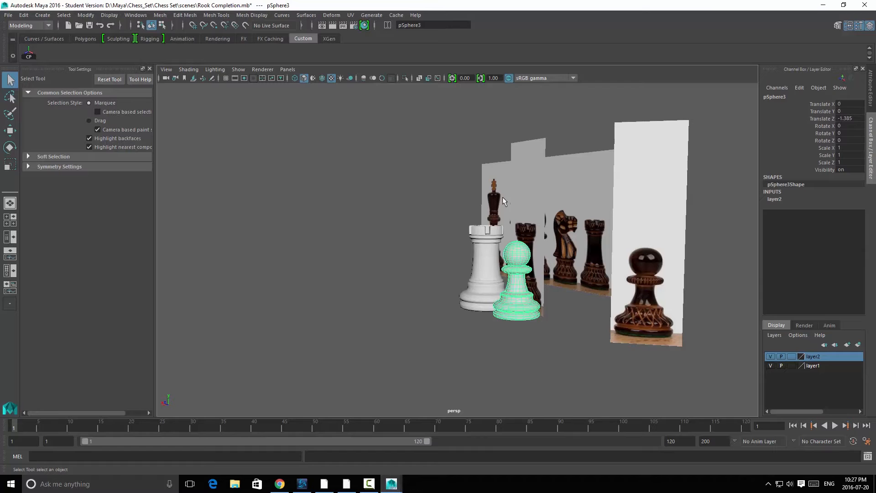
Select the white pawn again and export only that selection to the Desktop in OBJexport format, with the file name pawn
click(465, 214)
click(513, 258)
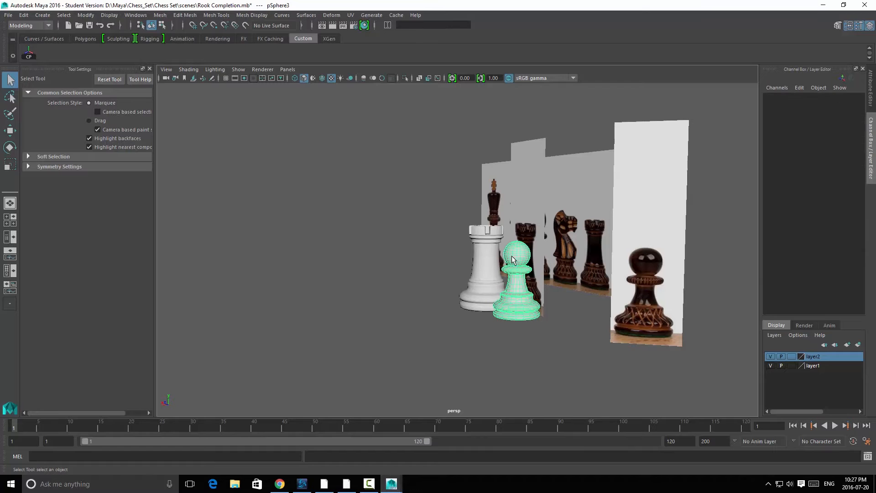
click(7, 15)
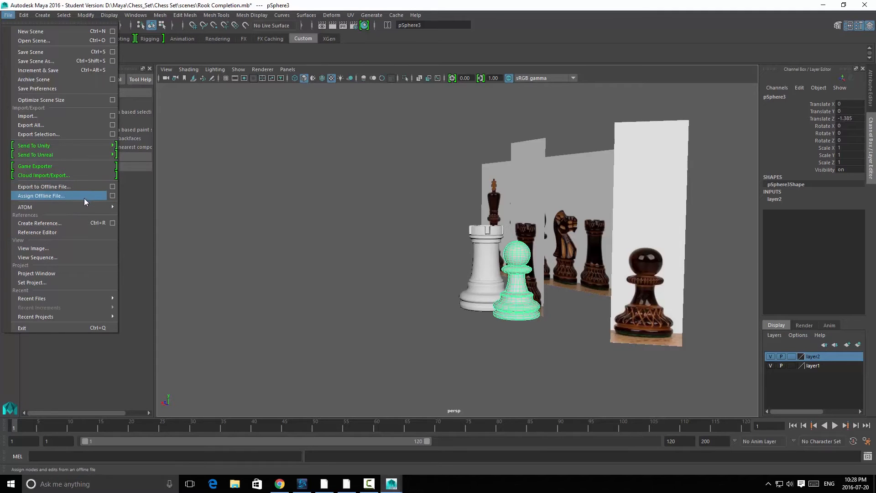
mouse_move(70, 213)
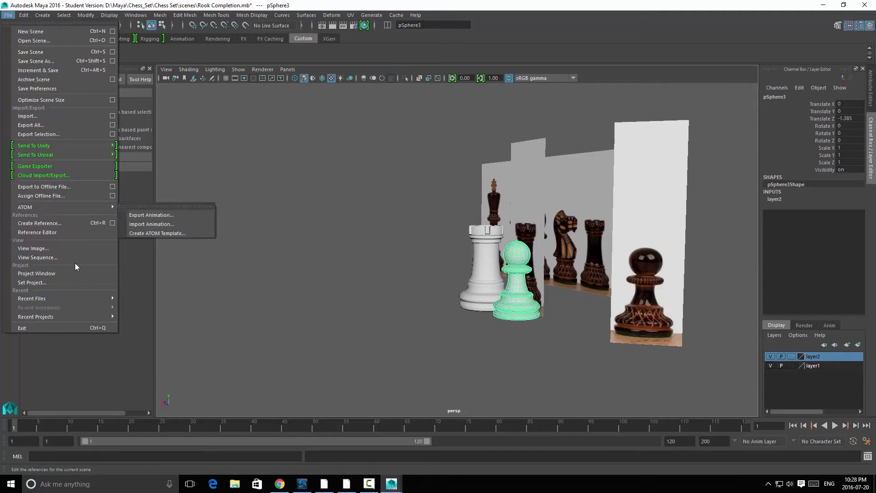
click(80, 134)
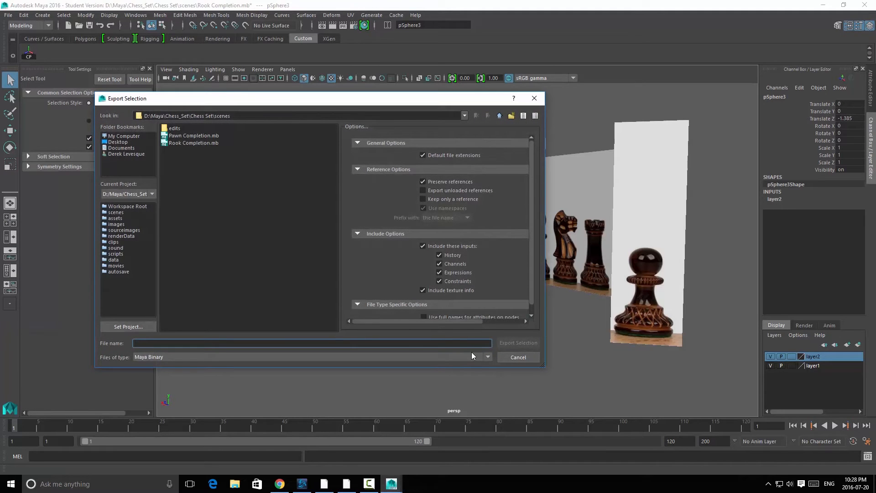
click(110, 142)
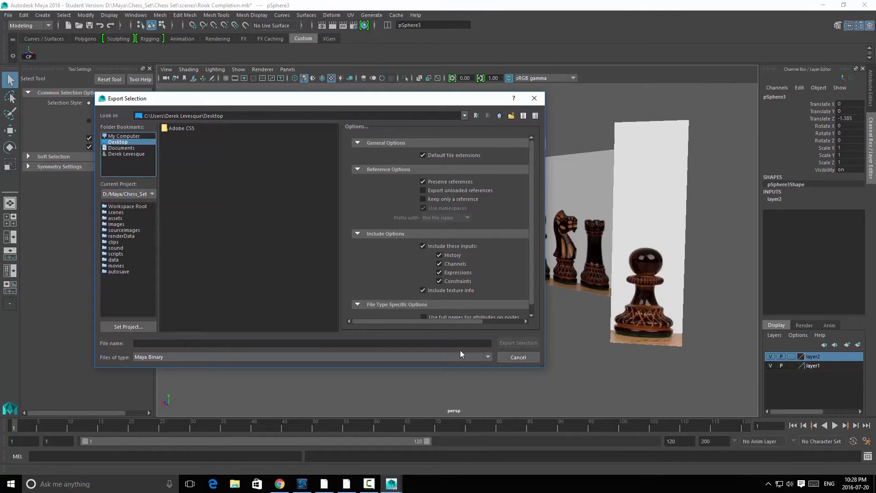
click(486, 355)
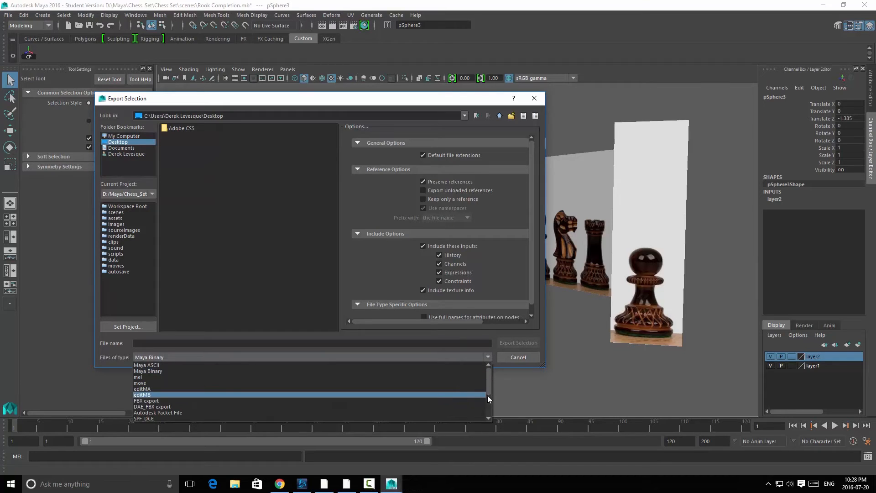
scroll(489, 383, down, 3)
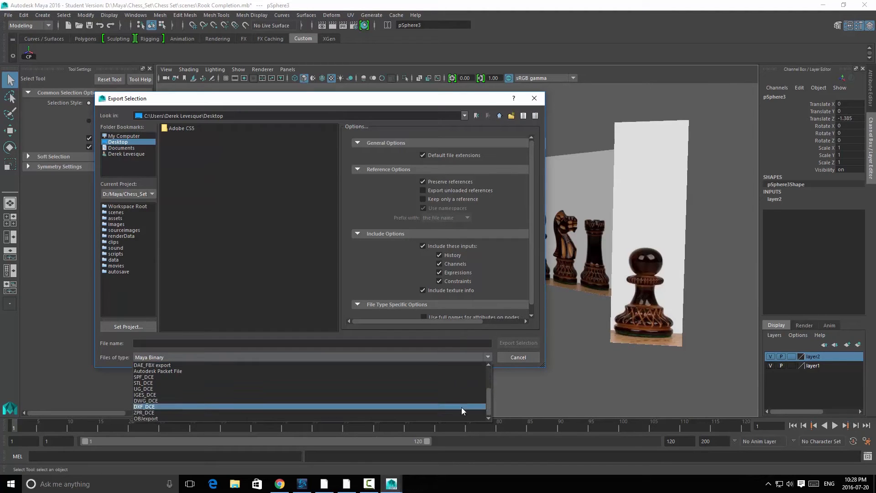
click(456, 418)
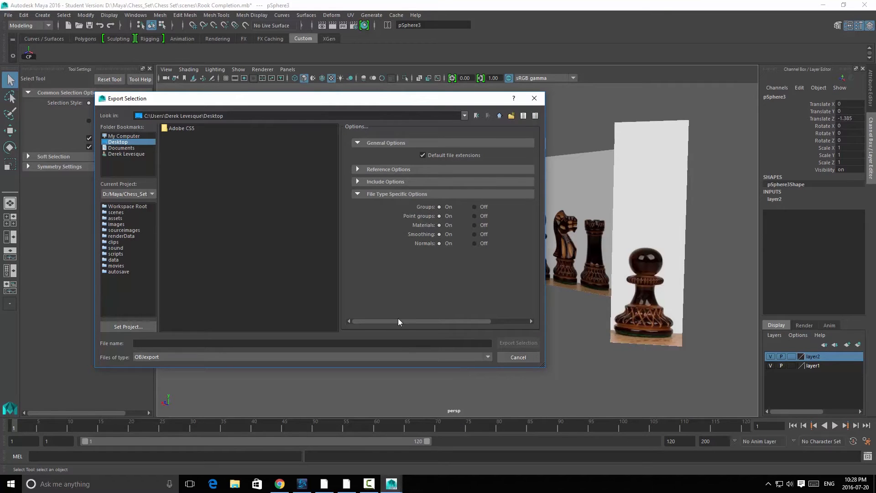
click(407, 345)
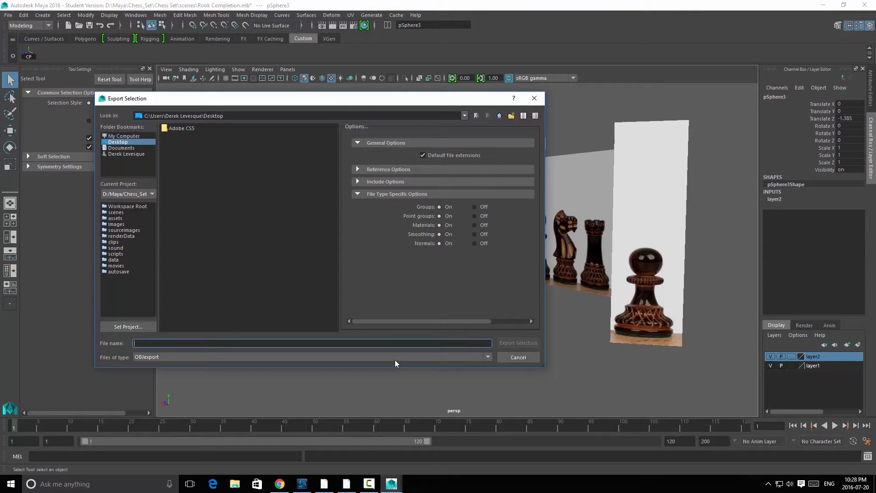
text(pawn)
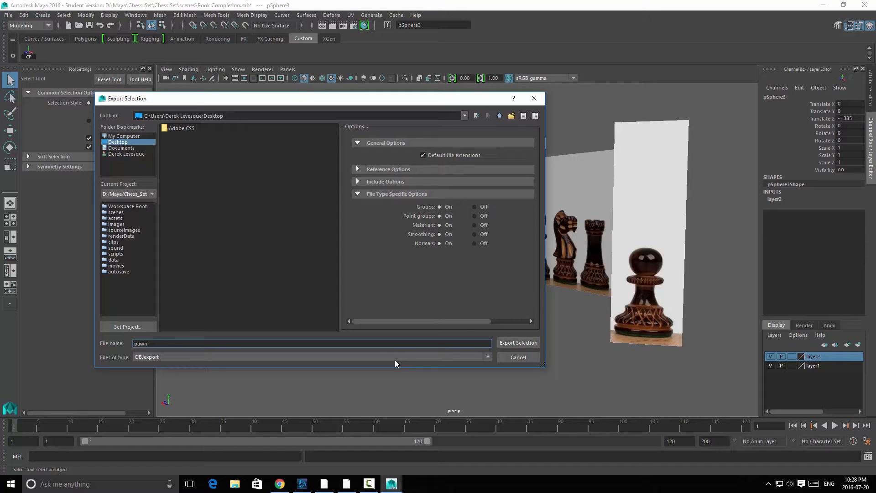
click(525, 344)
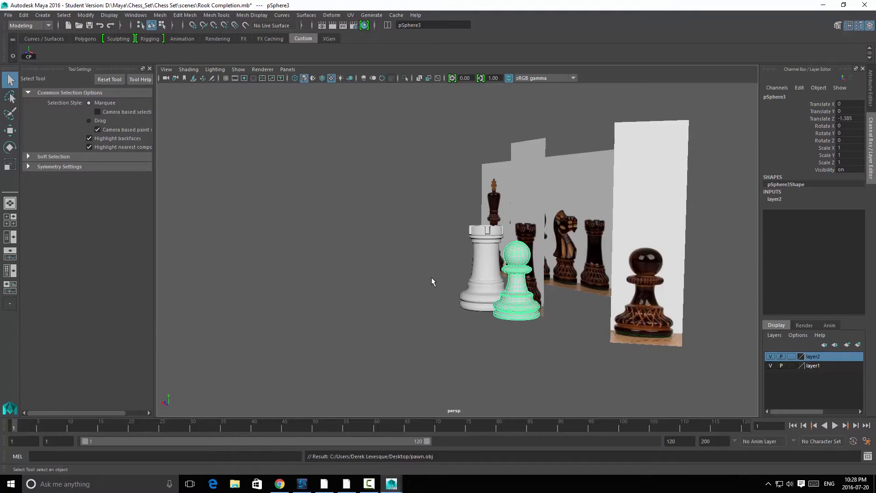
Switch from Maya back to ZBrush with the DynaWax128 sphere on the canvas
key(alt+Tab)
key(alt+Tab)
key(alt+Tab)
key(alt+Tab)
key(alt+Tab)
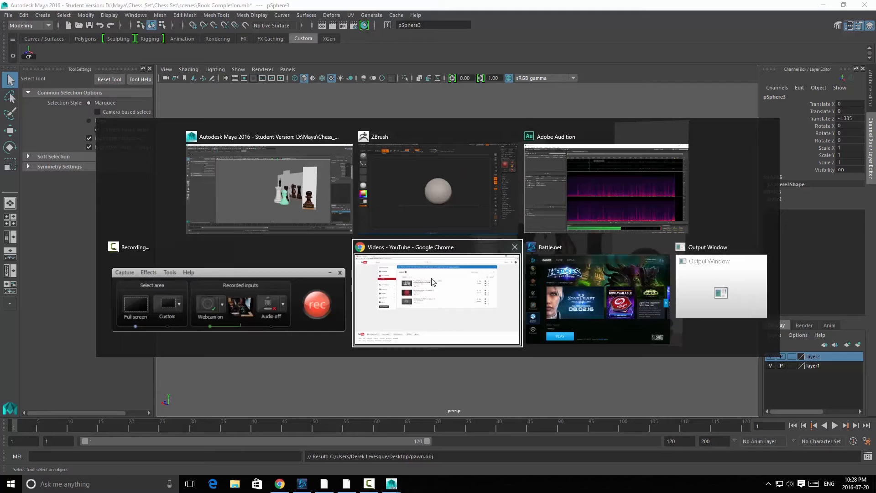
key(alt+Tab)
key(alt+Tab)
key(alt+Tab)
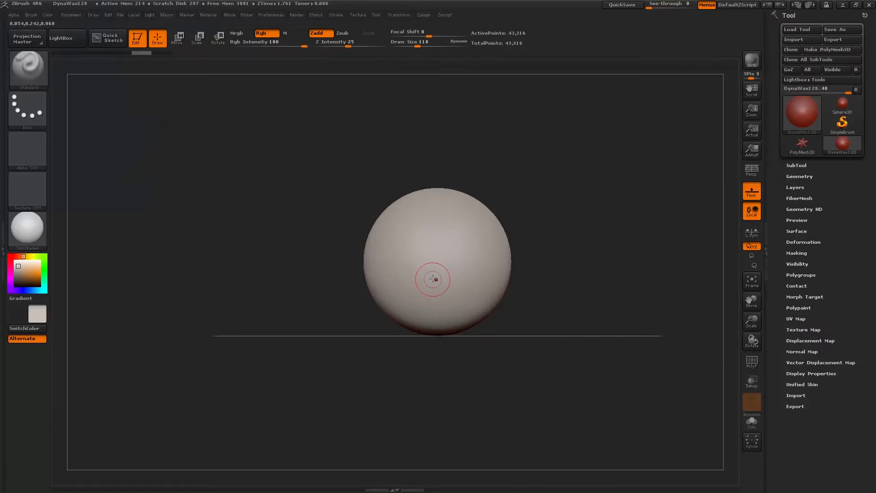
drag(577, 278, 566, 305)
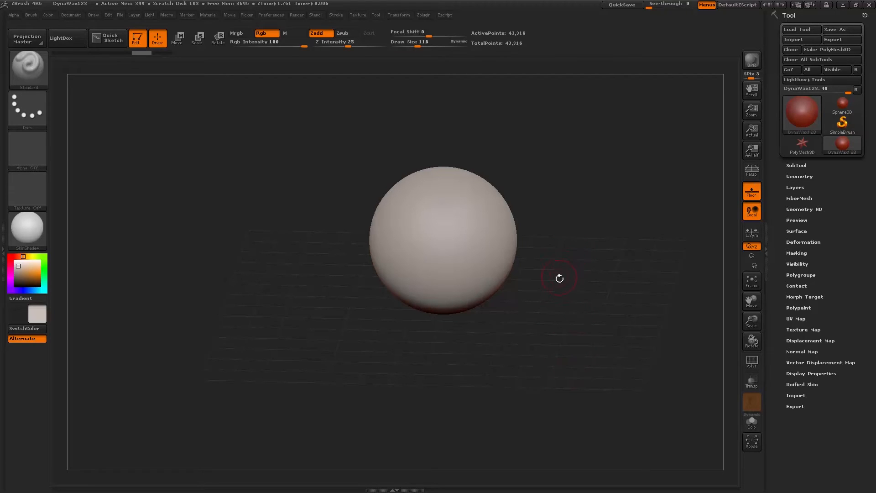
drag(546, 348, 566, 331)
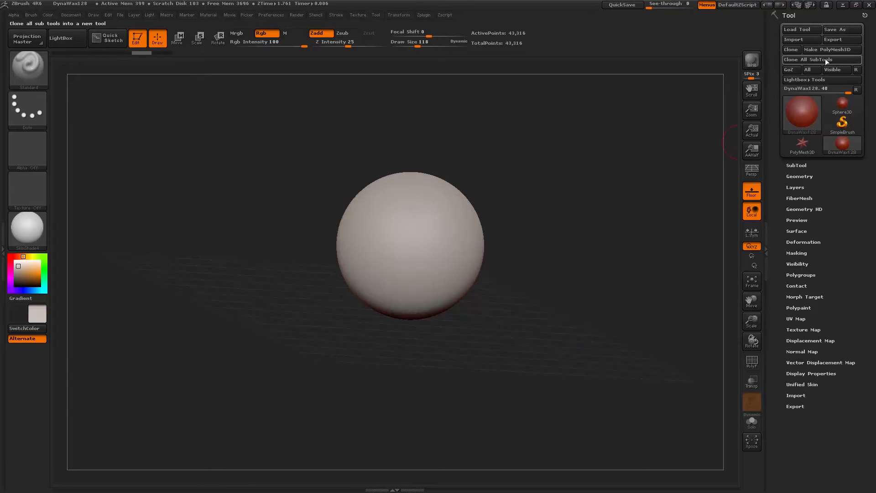
Switch the active tool to PolyMesh3D and import the exported pawn mesh from the Desktop
click(808, 144)
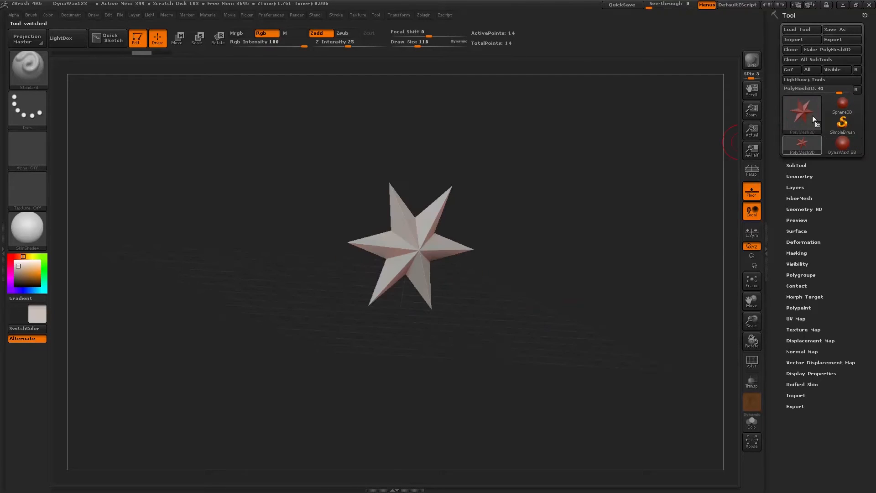
click(799, 40)
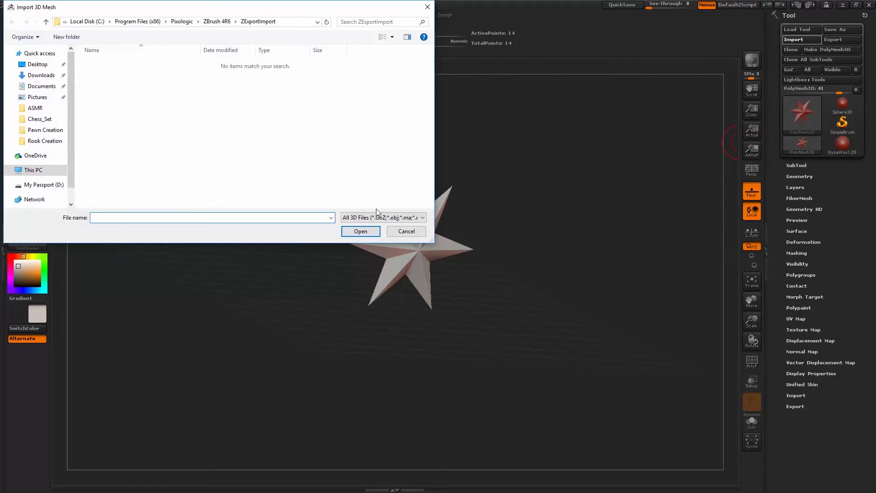
click(38, 65)
click(101, 73)
click(368, 234)
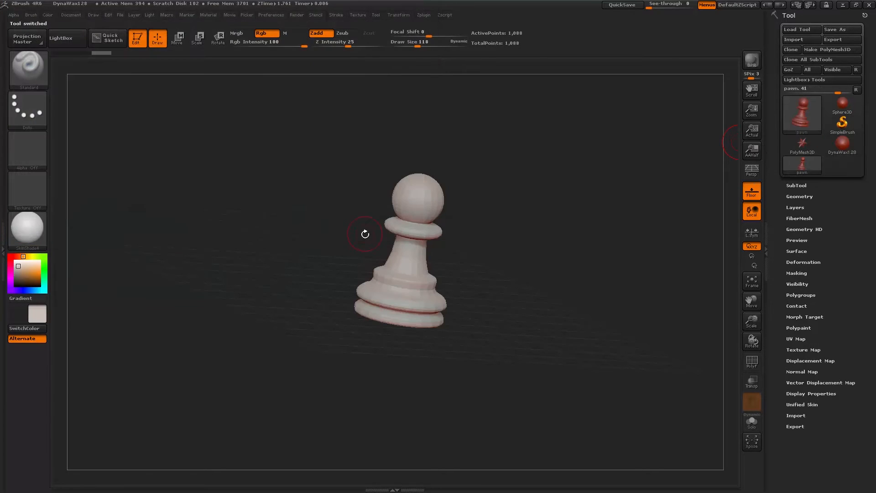
Inspect the imported pawn from above, from the front and at a slight angle
shift+drag(520, 273, 489, 309)
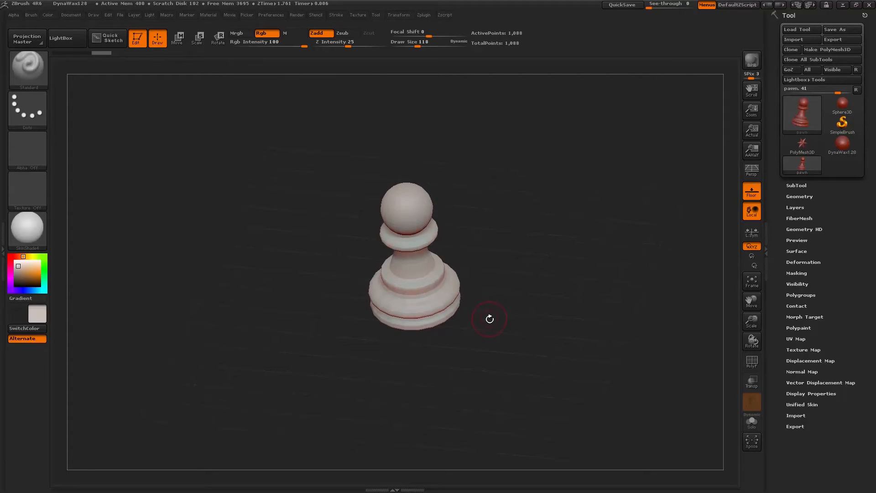
shift+drag(494, 285, 486, 207)
alt+drag(499, 276, 512, 323)
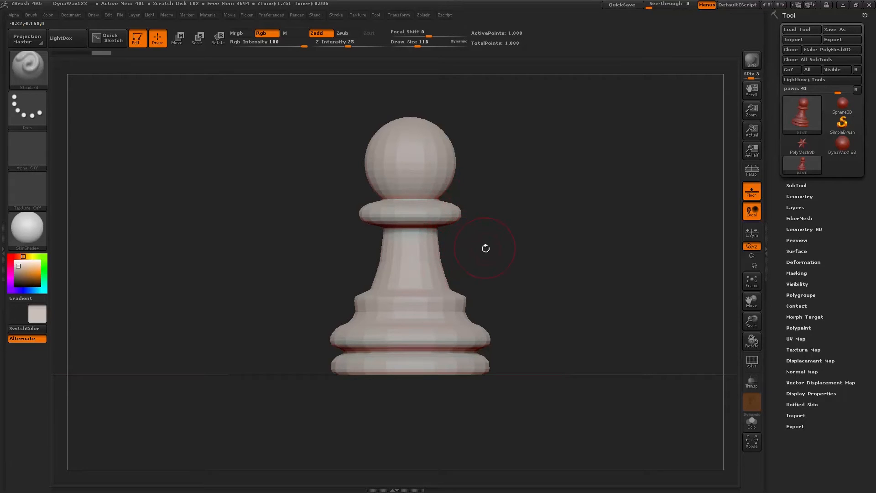
mouse_move(522, 258)
alt+mouse_down()
mouse_move(523, 246)
mouse_move(521, 276)
alt+mouse_up()
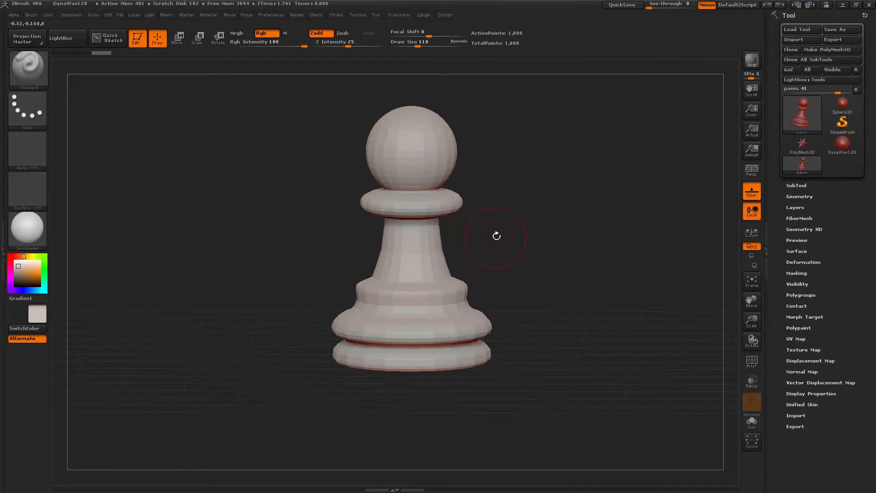
drag(499, 179, 494, 200)
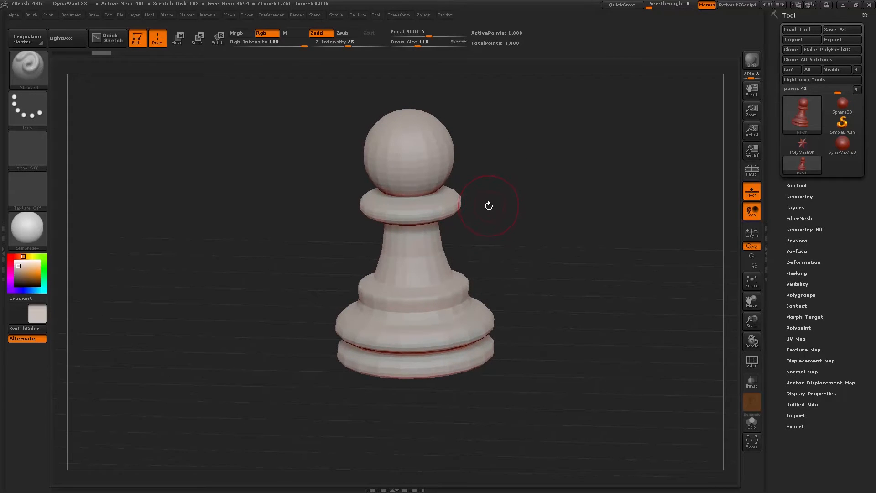
Open the Black_White_Pieces reference image from the Chess_Set folder, compare it with the pawn, and return to ZBrush
key(super)
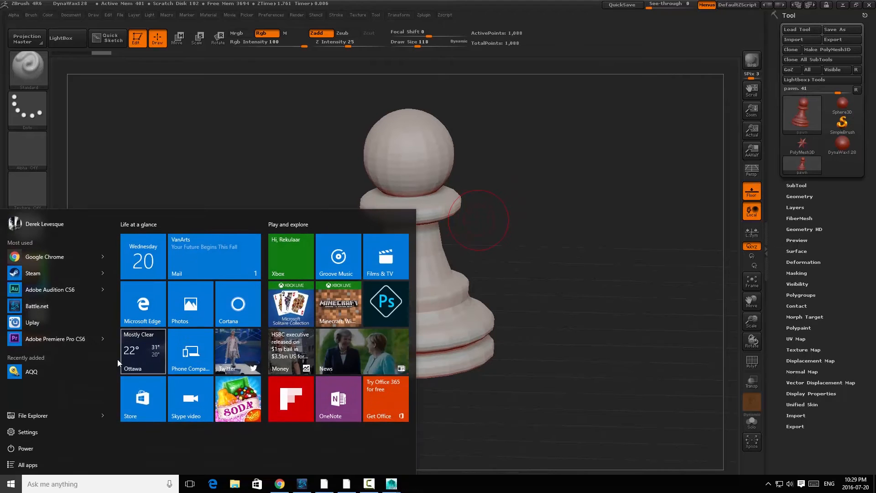
click(103, 413)
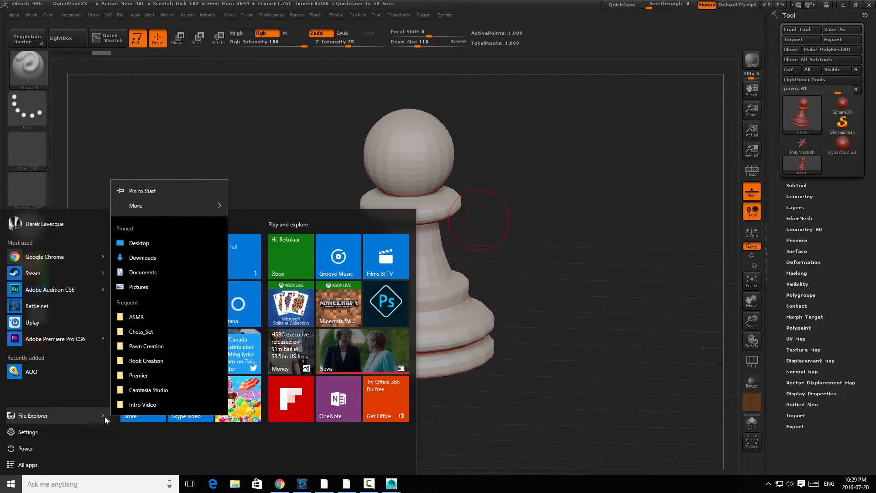
click(145, 331)
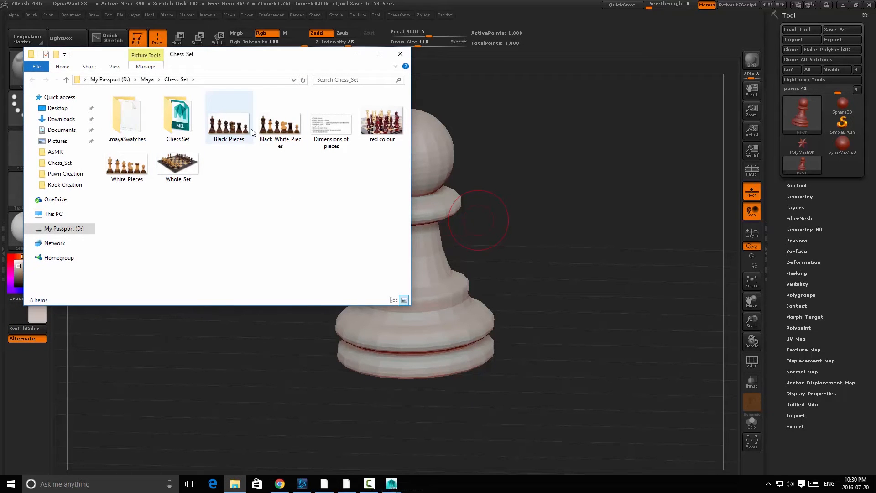
double_click(266, 130)
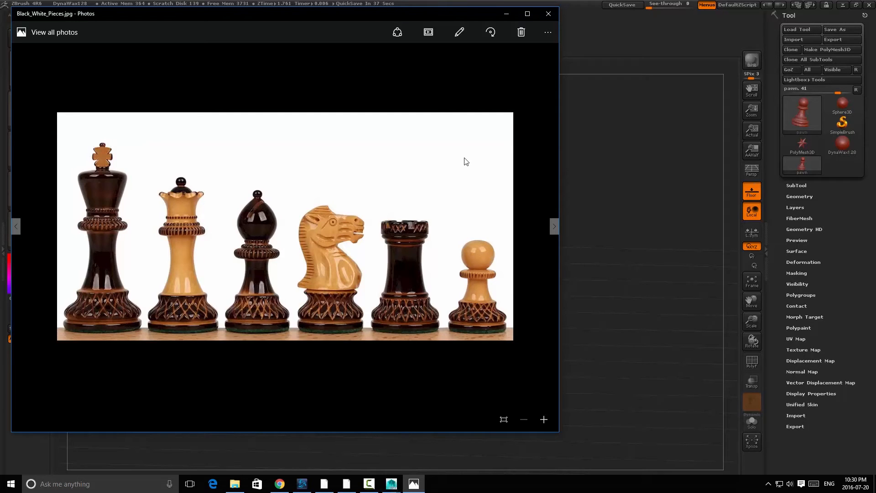
click(568, 168)
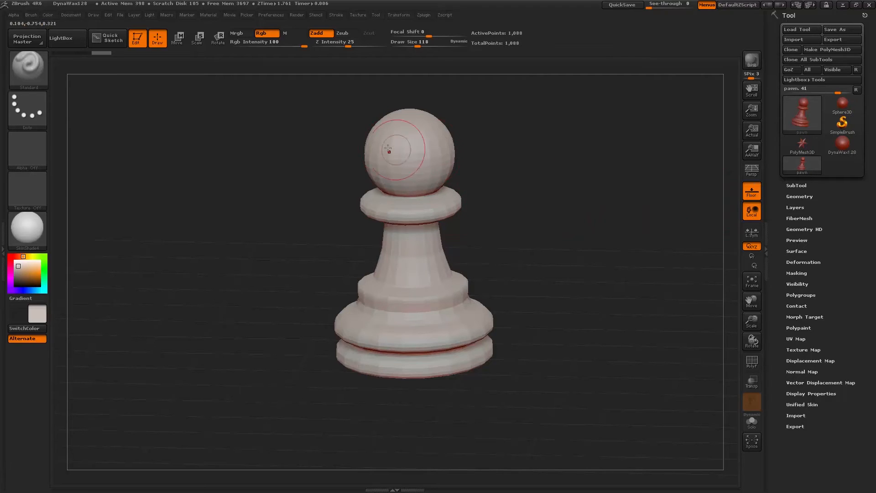
drag(509, 271, 528, 305)
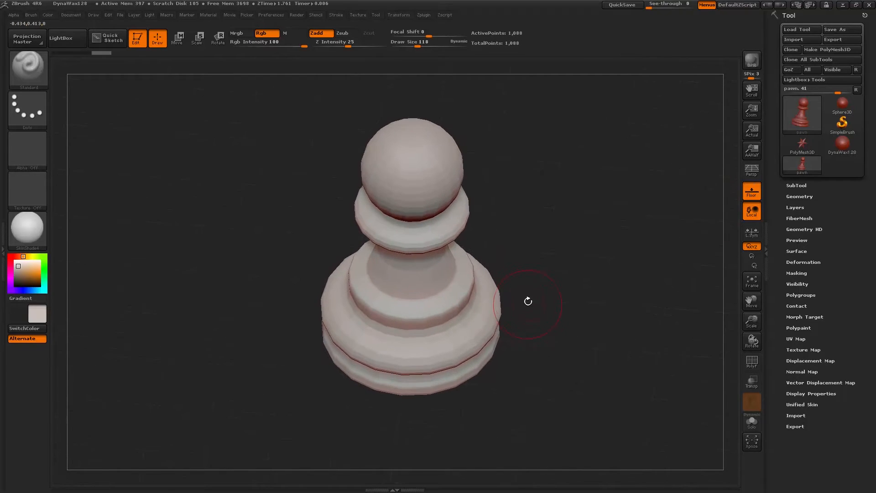
Try Standard brush strokes on the pawn's head and undo them
click(36, 70)
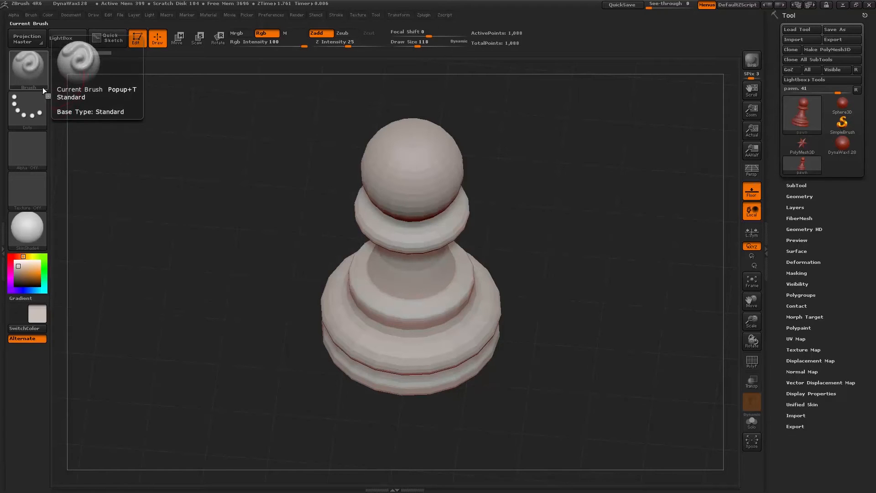
key(b)
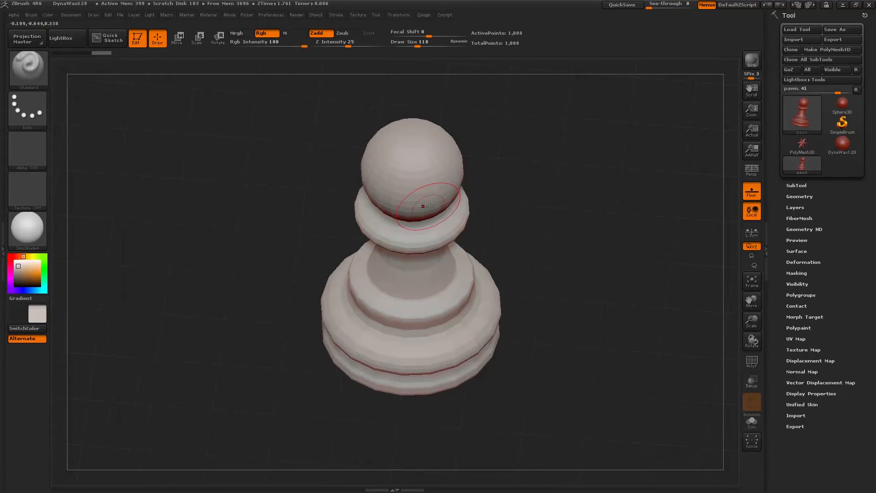
key(b)
drag(441, 164, 432, 191)
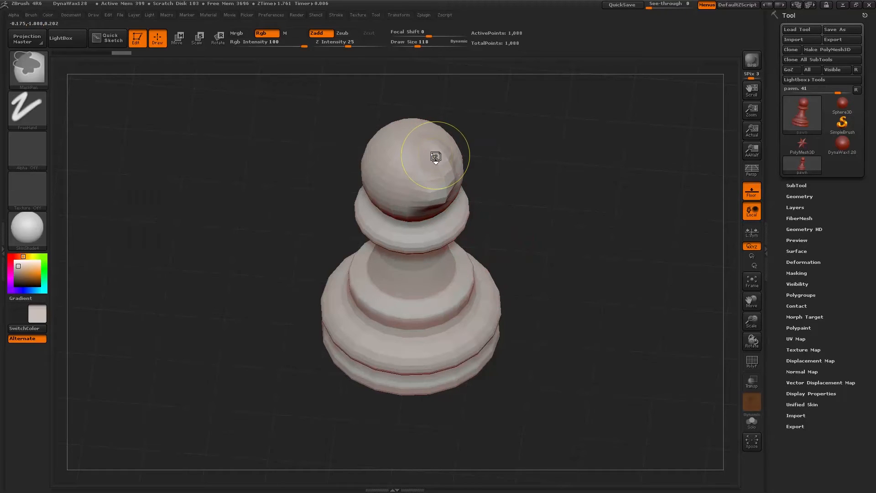
shift+drag(438, 151, 434, 178)
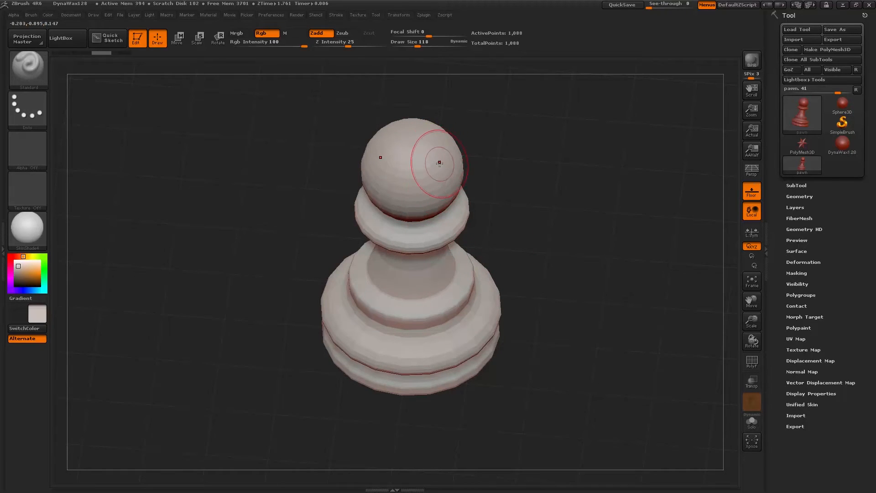
mouse_move(427, 145)
mouse_down()
mouse_move(388, 178)
mouse_move(410, 195)
mouse_move(416, 147)
mouse_move(439, 155)
mouse_up()
key(ctrl)
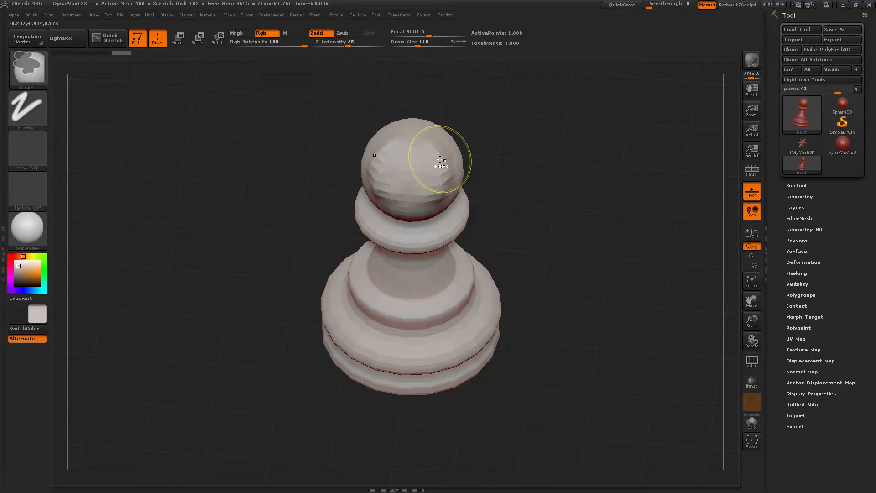
key(ctrl+z)
mouse_move(432, 152)
mouse_down()
mouse_move(444, 177)
mouse_move(439, 197)
mouse_up()
key(ctrl+z)
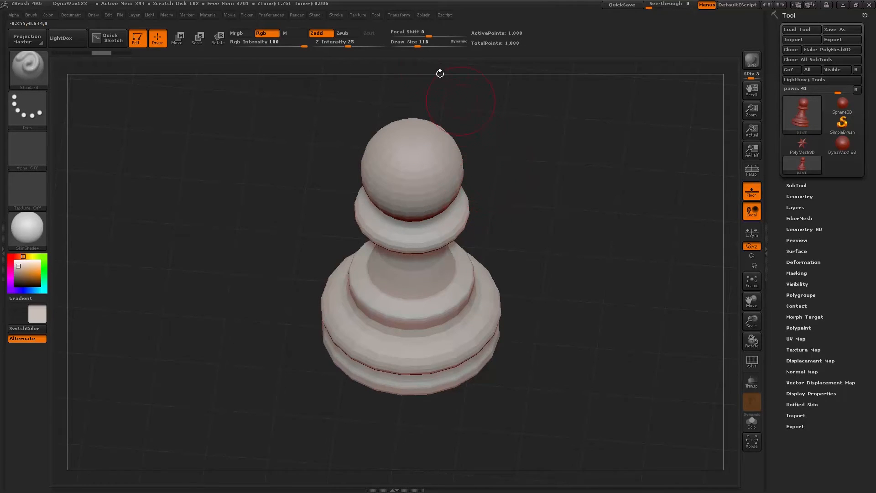
Add Z-axis symmetry to the active X-axis symmetry on the pawn
click(337, 15)
click(364, 87)
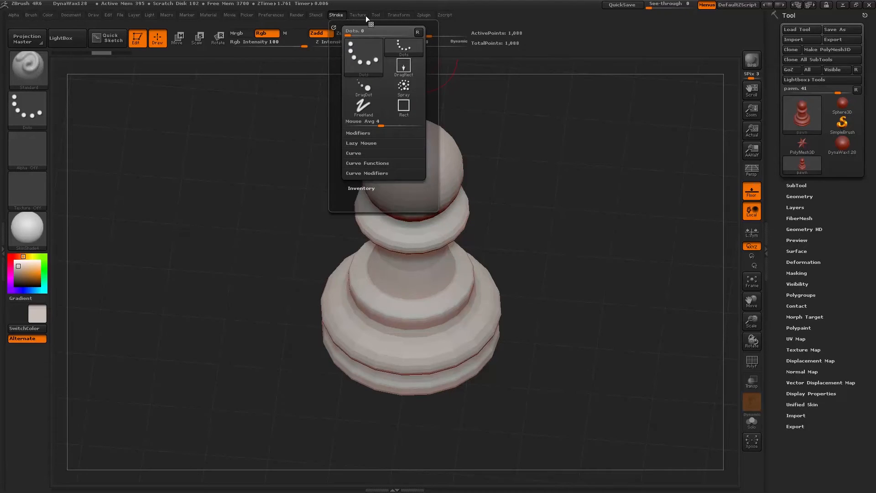
click(399, 15)
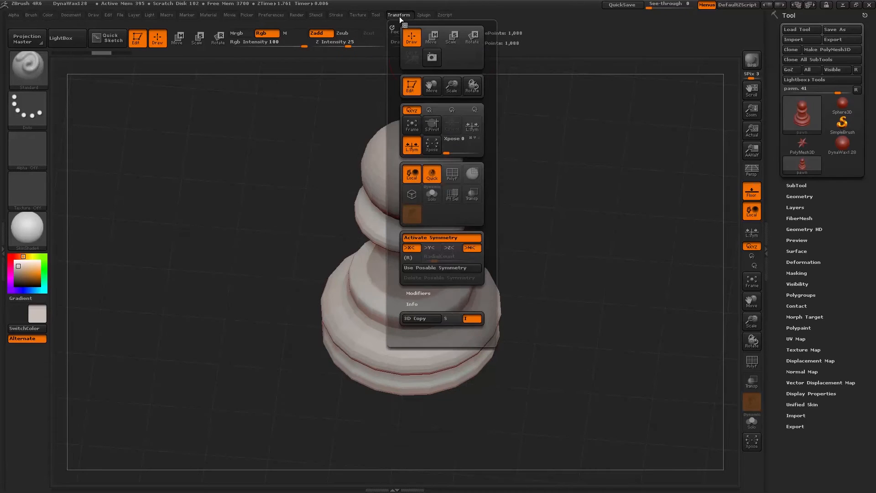
click(447, 246)
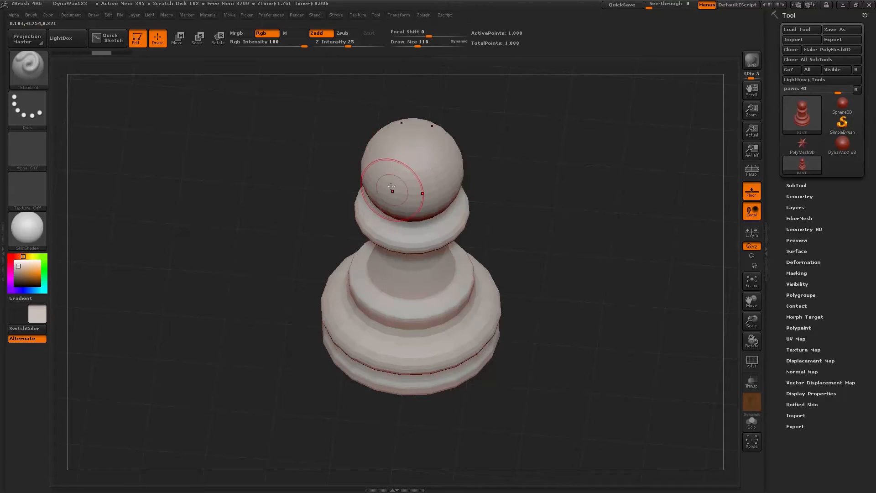
Test a mirrored Standard brush stroke on the pawn's head and undo it
mouse_move(481, 144)
mouse_down()
mouse_move(541, 115)
mouse_move(483, 141)
mouse_up()
mouse_move(426, 178)
mouse_down()
mouse_move(401, 180)
mouse_move(453, 169)
mouse_move(500, 180)
mouse_move(512, 162)
mouse_move(505, 204)
mouse_up()
key(ctrl+z)
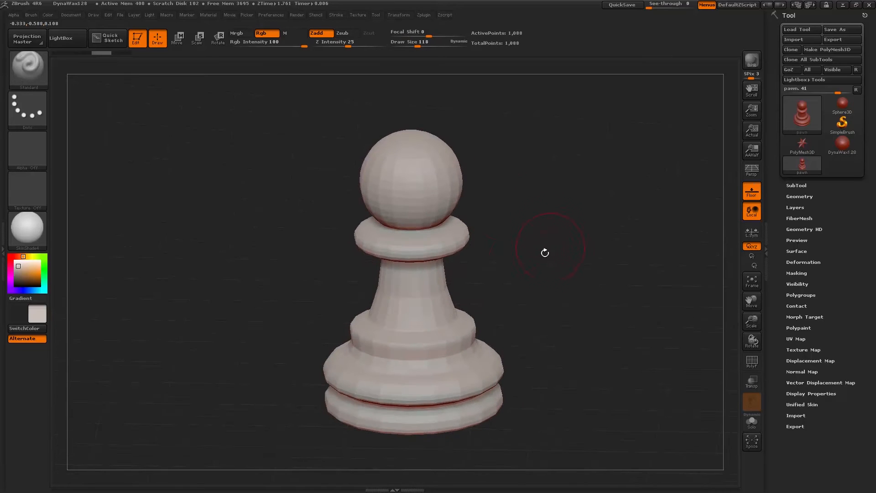
drag(519, 244, 511, 269)
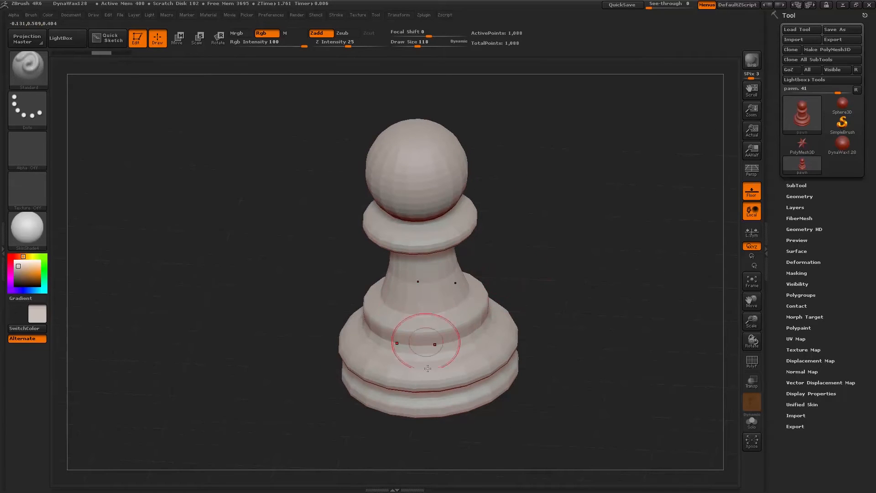
Make the DynaWax128 sphere active, try Standard brush strokes across its front, and undo them
click(837, 147)
mouse_move(426, 153)
mouse_down()
mouse_move(464, 167)
mouse_move(498, 315)
mouse_move(460, 332)
mouse_up()
drag(588, 360, 565, 319)
mouse_move(432, 119)
mouse_down()
mouse_move(399, 128)
mouse_move(303, 228)
mouse_move(360, 393)
mouse_move(387, 310)
mouse_move(477, 288)
mouse_move(432, 292)
mouse_up()
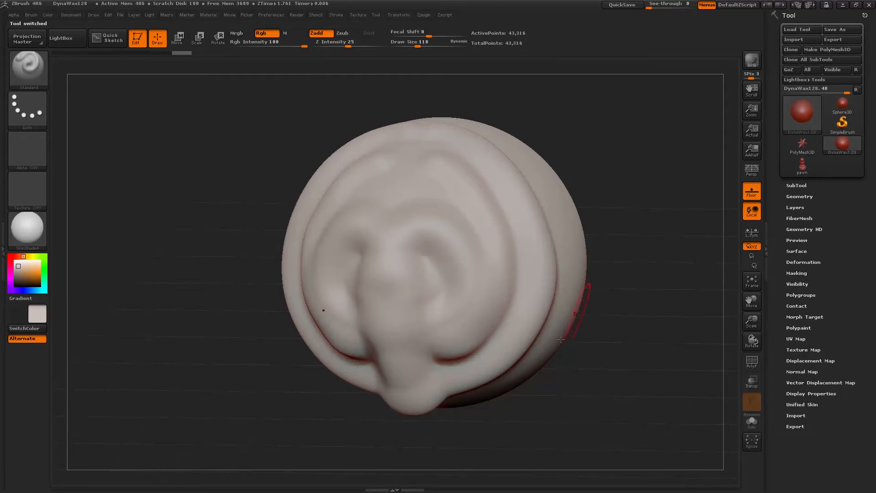
key(ctrl+z)
key(ctrl+z)
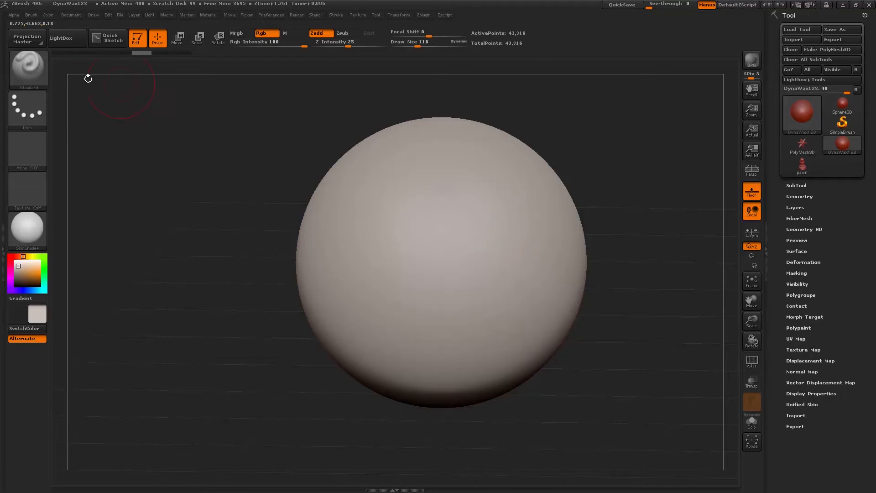
Select the ClayBuildup brush and sculpt mirrored vertical strokes on the front of the sphere
click(33, 72)
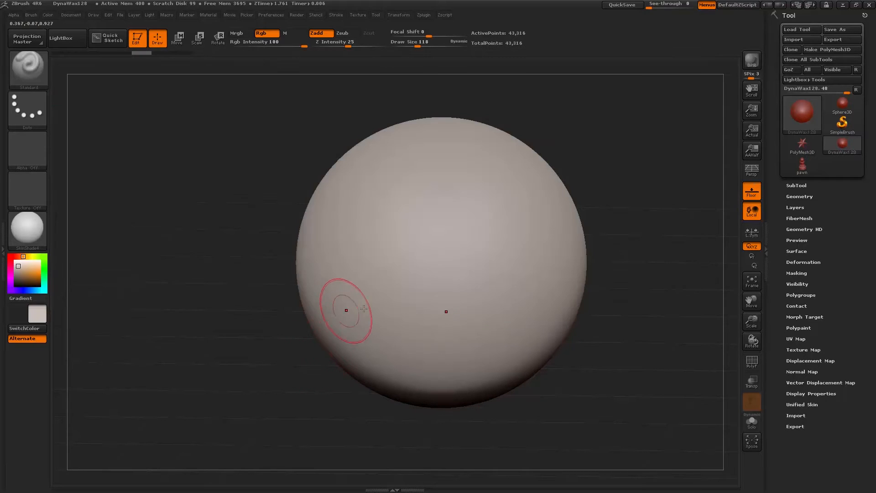
key(b)
key(c)
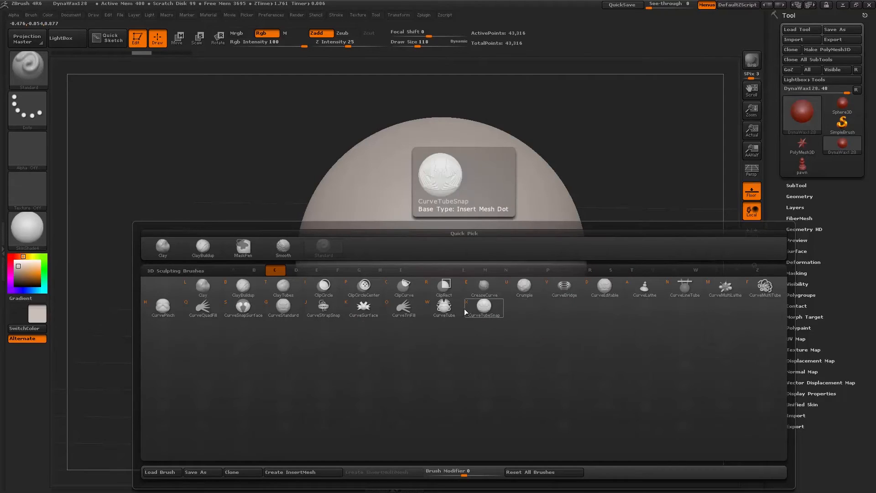
key(b)
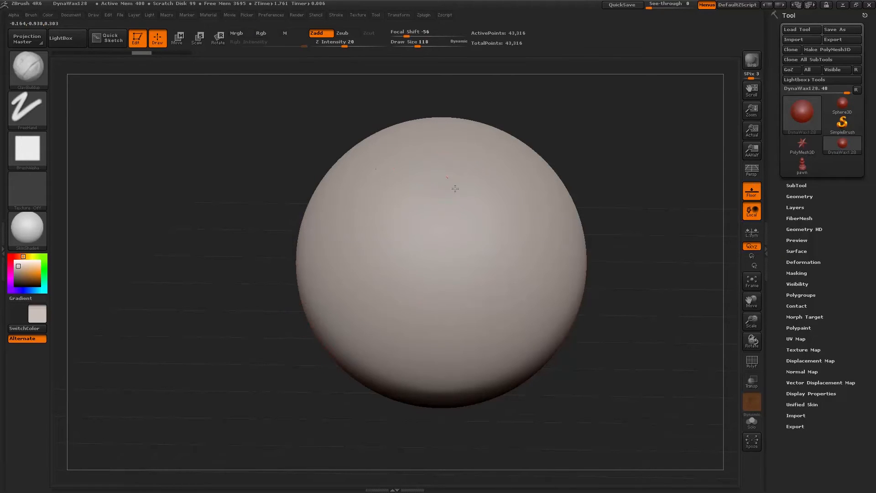
drag(466, 282, 459, 206)
mouse_move(456, 228)
mouse_down()
mouse_move(452, 215)
mouse_move(452, 245)
mouse_up()
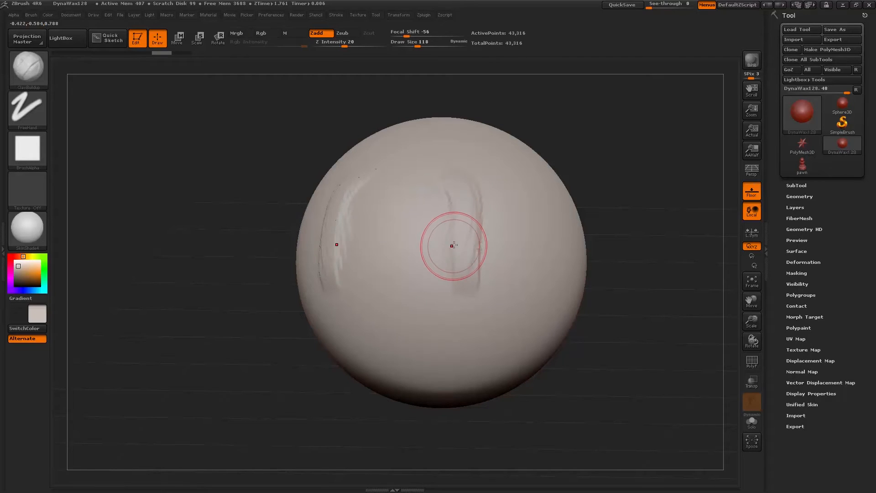
Select the ClayTubes brush and sculpt mirrored strokes curving down toward the sphere's lower front
key(b)
key(c)
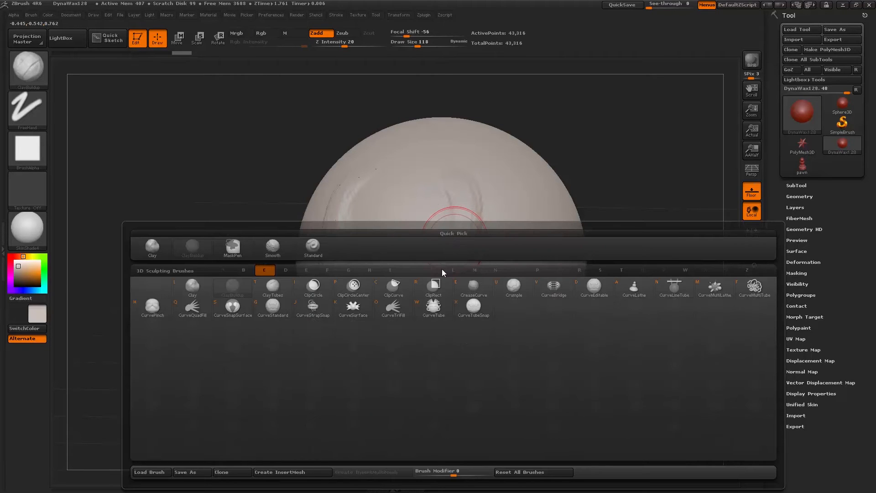
click(272, 287)
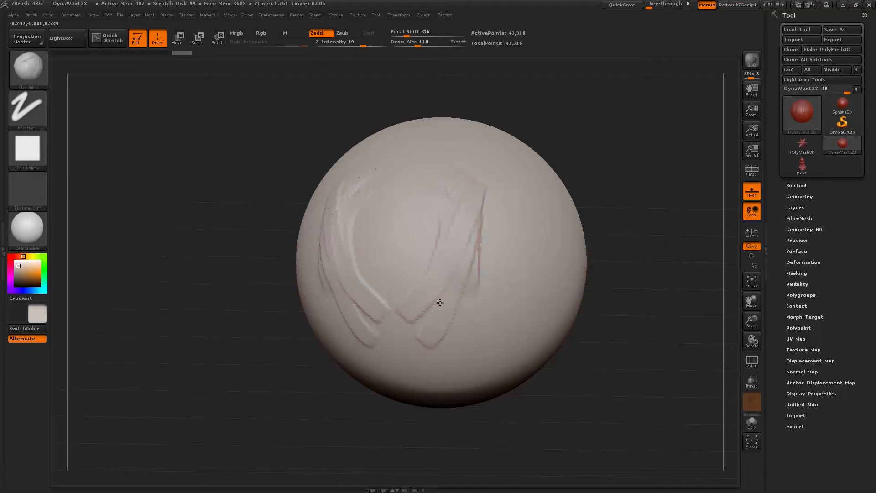
mouse_move(425, 266)
mouse_down()
mouse_move(401, 316)
mouse_move(408, 325)
mouse_up()
drag(480, 231, 468, 322)
Build up more ClayTubes strokes over the sphere's lower side and try the Smooth brush on the sculpted surface
mouse_move(655, 277)
mouse_down()
mouse_move(634, 237)
mouse_move(573, 180)
mouse_up()
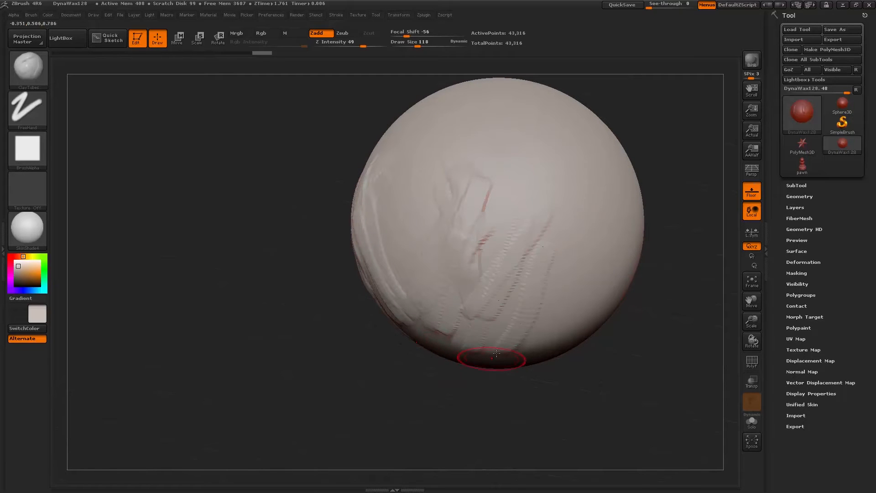
drag(544, 259, 488, 340)
drag(549, 197, 502, 338)
drag(531, 220, 465, 311)
mouse_move(446, 228)
mouse_down()
mouse_move(437, 269)
mouse_move(462, 338)
mouse_up()
drag(327, 287, 358, 274)
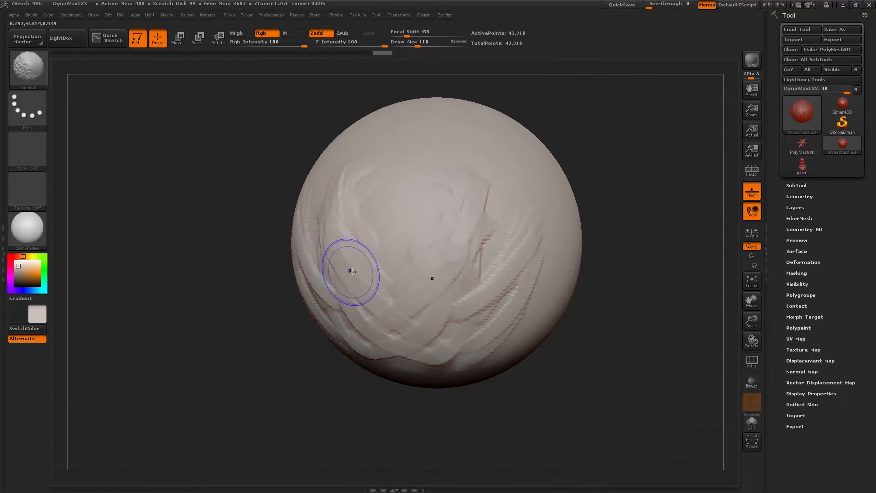
Undo all the clay and smoothing strokes on the sphere
key(ctrl+z)
key(ctrl+z)
key(ctrl+z)
key(ctrl+z)
key(ctrl+z)
key(ctrl+z)
key(ctrl+z)
key(ctrl+z)
key(ctrl+z)
key(ctrl+z)
key(ctrl+z)
key(ctrl+z)
key(ctrl+z)
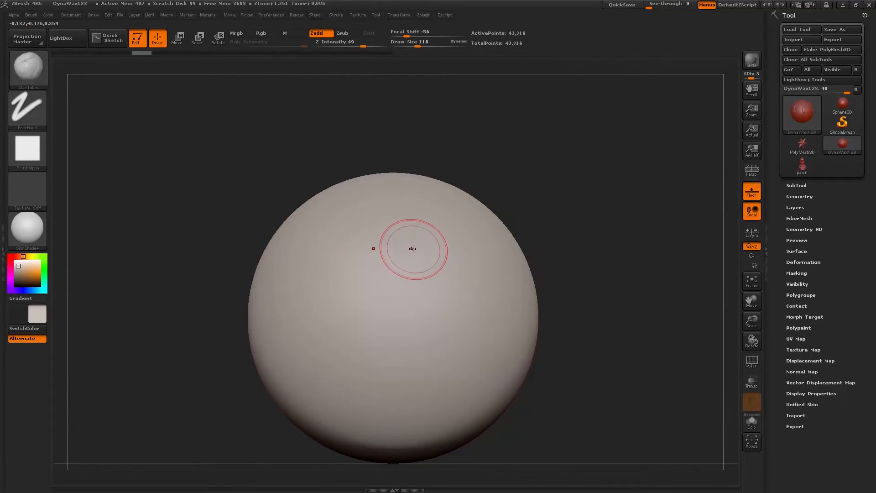
Set the ClayTubes draw size to 181 and sculpt a mirrored nose bridge and brow ridges on the sphere's front
key(space)
mouse_move(401, 254)
mouse_down()
mouse_move(418, 254)
mouse_move(372, 253)
mouse_up()
mouse_move(395, 221)
mouse_down()
mouse_move(392, 292)
mouse_move(411, 315)
mouse_move(365, 314)
mouse_move(394, 222)
mouse_up()
mouse_move(405, 299)
mouse_down()
mouse_move(391, 236)
mouse_move(393, 248)
mouse_move(414, 197)
mouse_move(391, 207)
mouse_up()
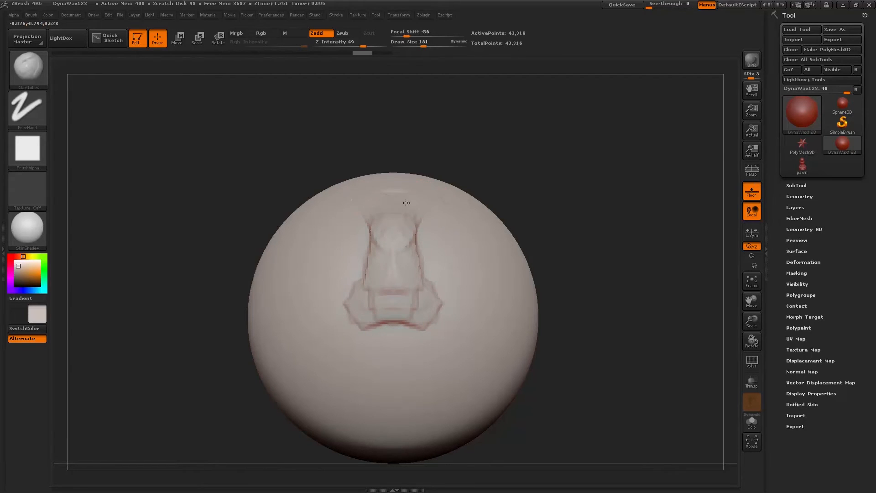
drag(473, 227, 450, 234)
drag(583, 225, 547, 231)
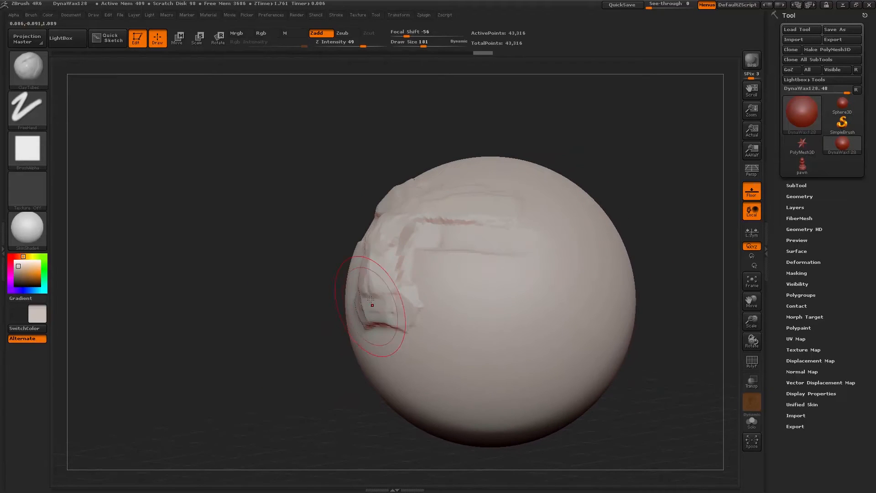
Reduce the draw size to 131 and build up rounded, mirrored nostril wings at the base of the nose
key(space)
mouse_move(367, 302)
mouse_down()
mouse_move(446, 294)
mouse_move(386, 316)
mouse_move(391, 299)
mouse_move(397, 306)
mouse_up()
key(b)
key(Escape)
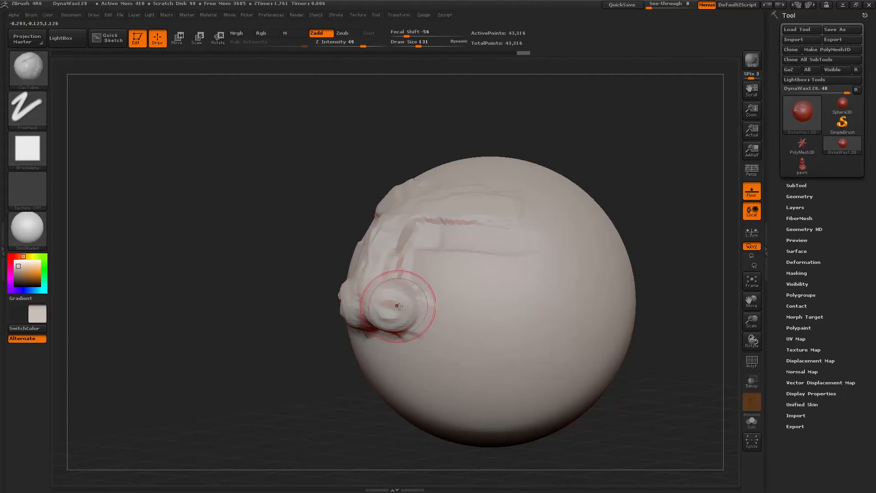
Compare a ClayTubes patch with several ClayBuildup strokes on the side of the sphere beside and below the nose
drag(462, 316, 471, 325)
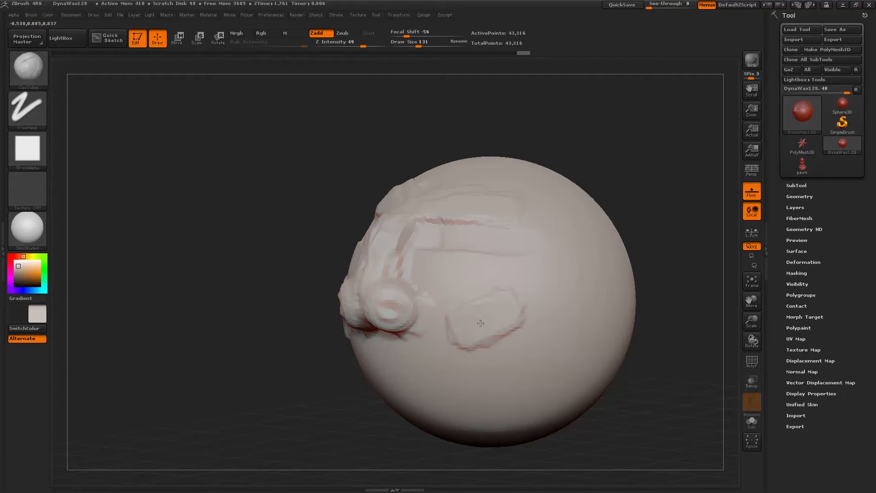
drag(502, 328, 511, 278)
key(b)
key(c)
key(b)
mouse_move(541, 363)
mouse_down()
mouse_move(550, 354)
mouse_move(541, 356)
mouse_up()
drag(425, 386, 561, 307)
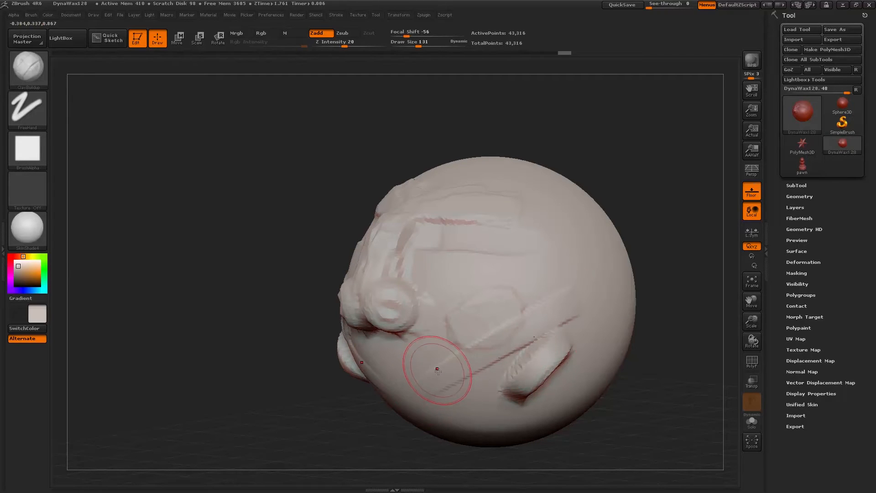
mouse_move(448, 371)
mouse_down()
mouse_move(534, 327)
mouse_move(445, 380)
mouse_move(558, 317)
mouse_up()
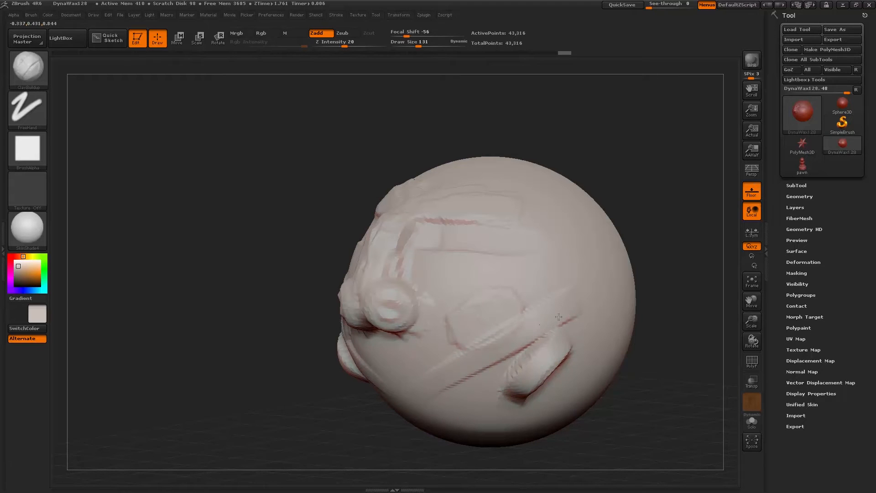
mouse_move(463, 372)
mouse_down()
mouse_move(414, 395)
mouse_move(525, 339)
mouse_move(449, 385)
mouse_up()
Undo the ClayTubes and ClayBuildup test strokes on the side of the sphere
key(ctrl)
key(ctrl+z)
key(ctrl+z)
key(ctrl+z)
key(ctrl+z)
key(ctrl+z)
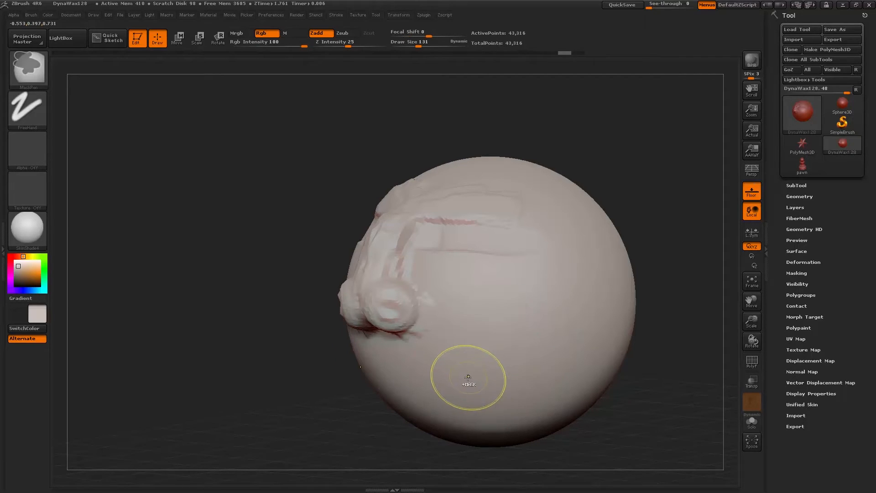
Smooth the nose and brow surfaces and fill in the nose with ClayBuildup strokes between smoothing passes
mouse_move(372, 289)
shift+mouse_down()
mouse_move(374, 310)
mouse_move(364, 312)
shift+mouse_up()
drag(276, 319, 315, 321)
shift+drag(440, 219, 429, 197)
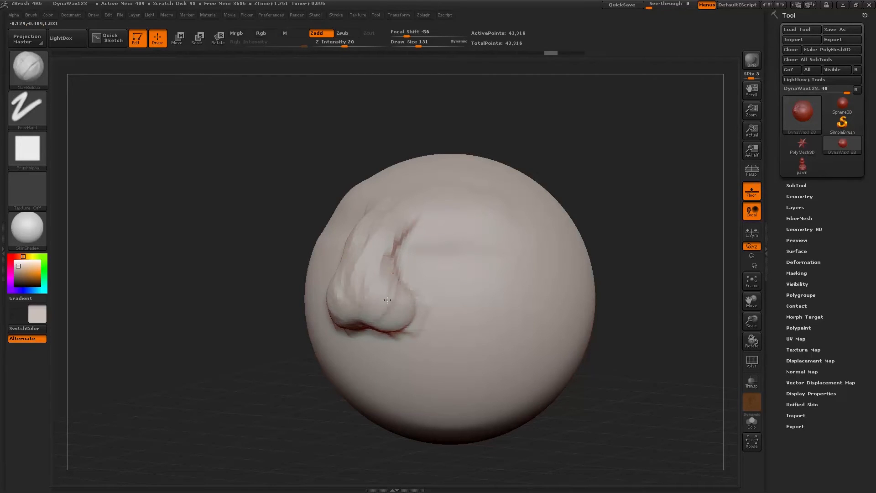
drag(353, 274, 359, 267)
mouse_move(388, 240)
shift+mouse_down()
mouse_move(404, 254)
mouse_move(429, 214)
shift+mouse_up()
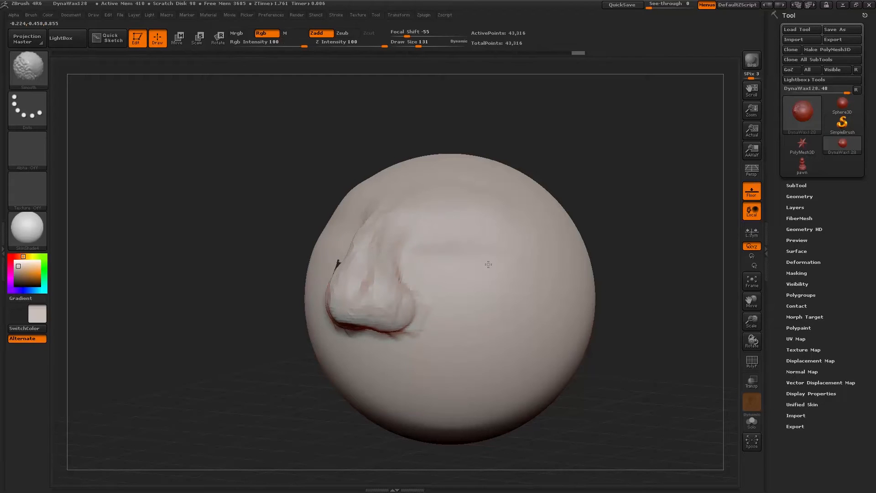
shift+drag(377, 238, 394, 297)
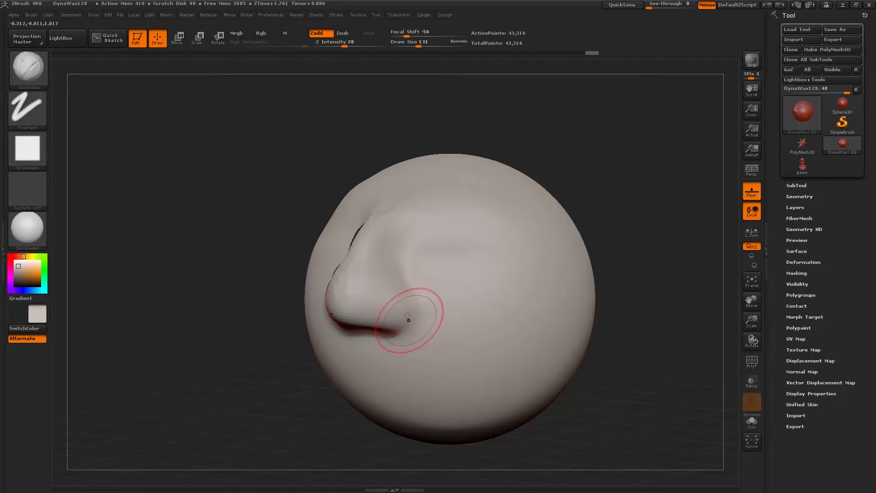
Select the Move brush, set its draw size to 257, and reshape the nose's tip, underside and bridge in profile
mouse_move(238, 348)
mouse_down()
mouse_move(292, 277)
mouse_move(294, 286)
mouse_up()
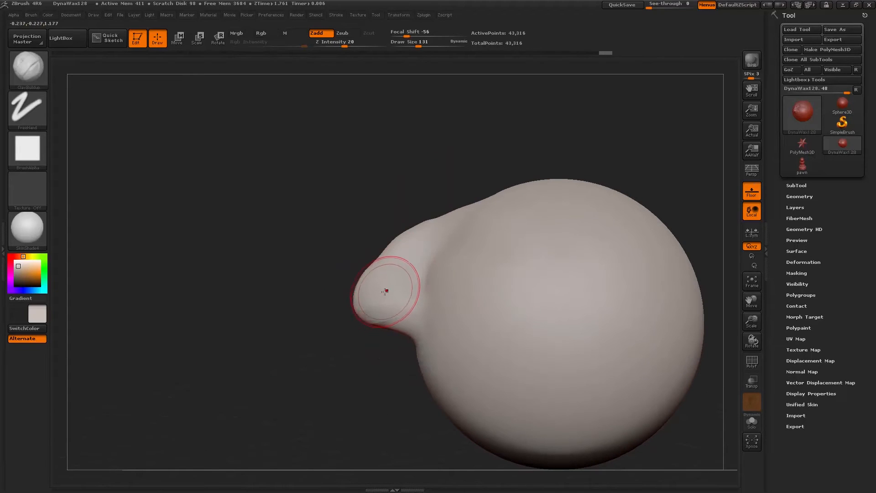
key(b)
key(m)
key(v)
key(space)
mouse_move(413, 245)
mouse_down()
mouse_move(424, 246)
mouse_move(391, 256)
mouse_up()
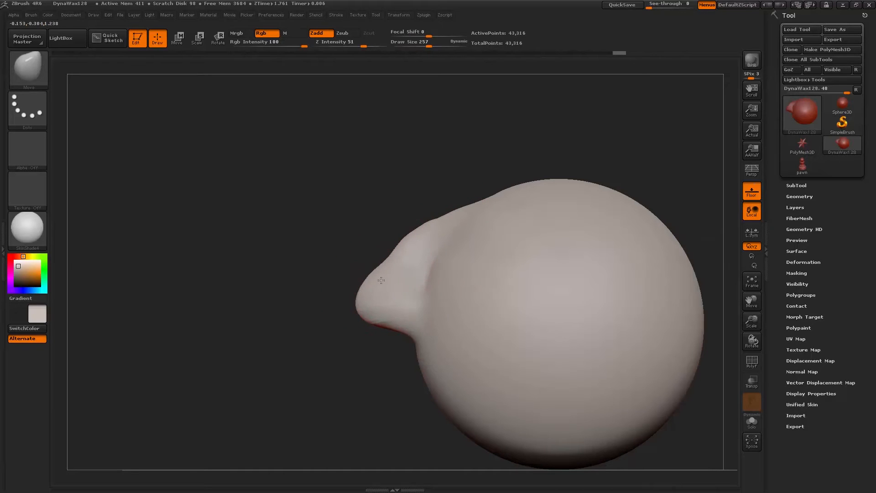
drag(383, 328, 384, 331)
drag(378, 299, 377, 318)
drag(423, 233, 421, 235)
mouse_move(417, 244)
mouse_down()
mouse_move(428, 218)
mouse_move(443, 217)
mouse_up()
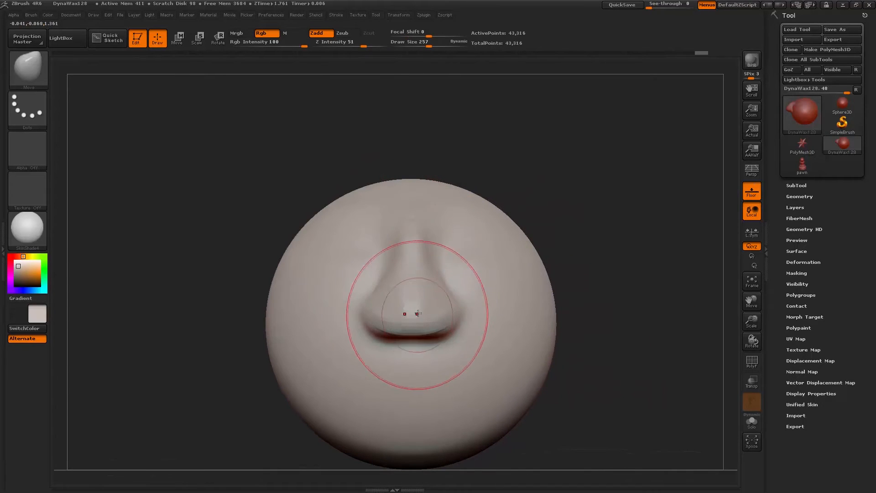
Reduce the Move brush's draw size to 165 and adjust the nose shape from the front
key(space)
drag(428, 286, 421, 286)
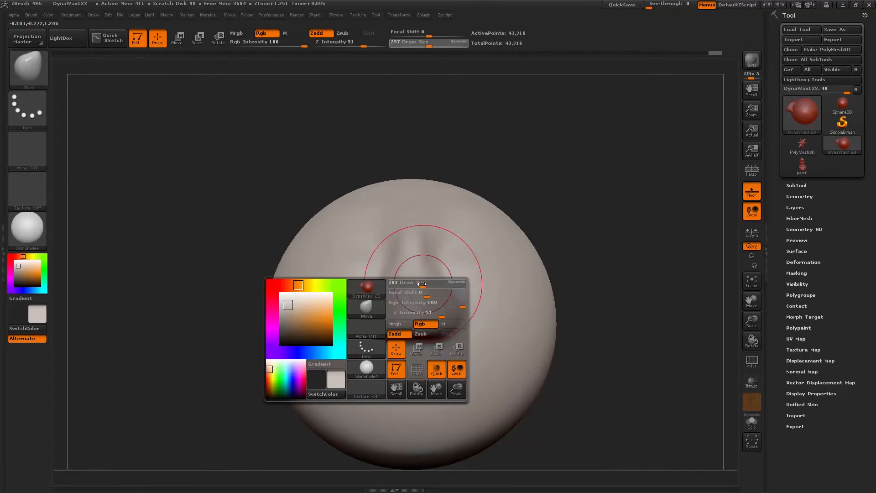
drag(402, 303, 404, 293)
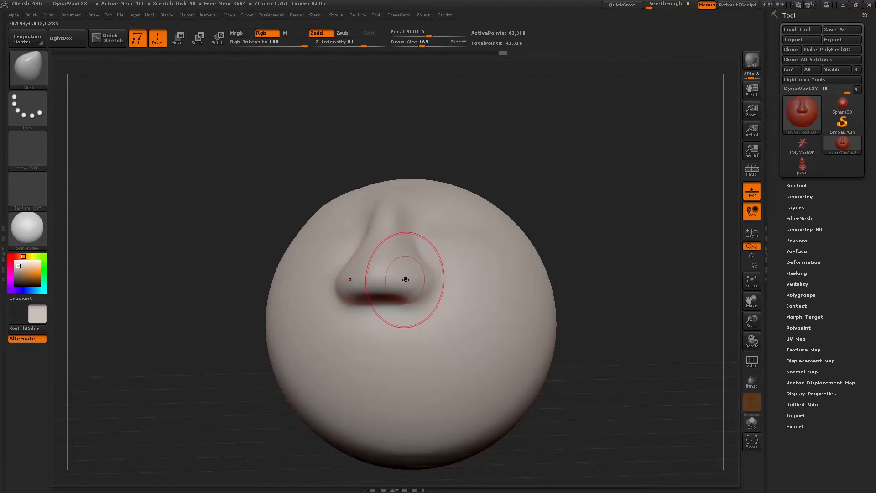
Select the ClayBuildup brush, set its draw size to 89, and add mirrored volume to the nose tip and sides
key(b)
key(c)
key(b)
key(space)
drag(401, 265, 380, 259)
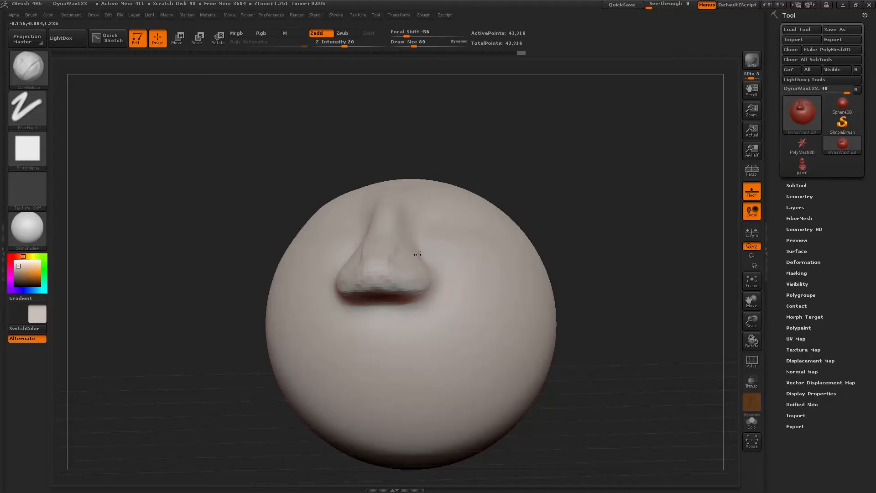
drag(408, 267, 414, 266)
Build up the nose bridge with ClayBuildup and smooth its profile into the brow
drag(532, 204, 438, 265)
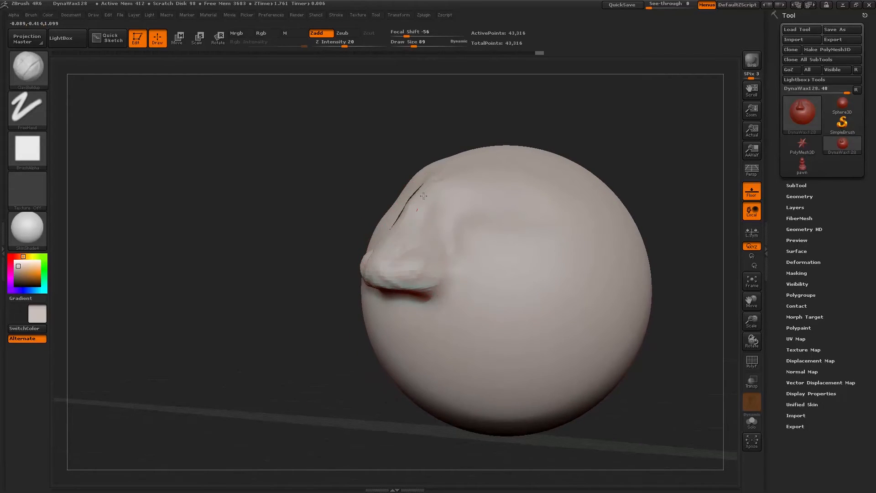
drag(424, 189, 426, 236)
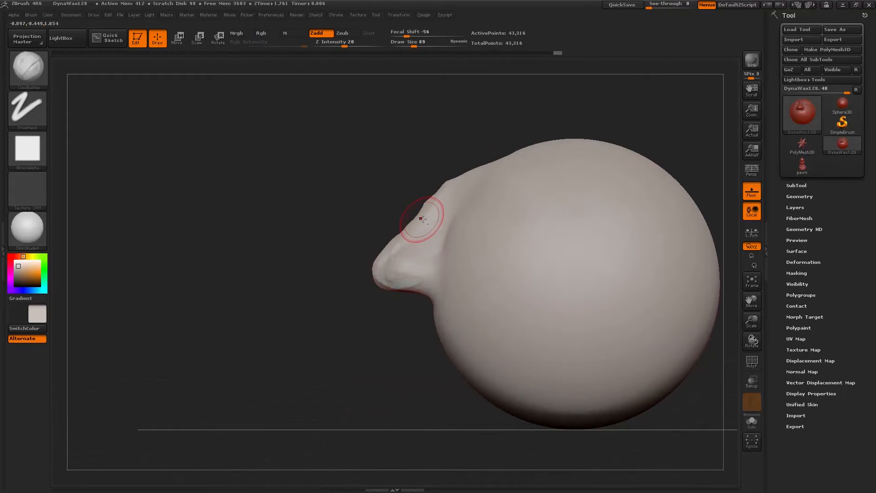
key(shift)
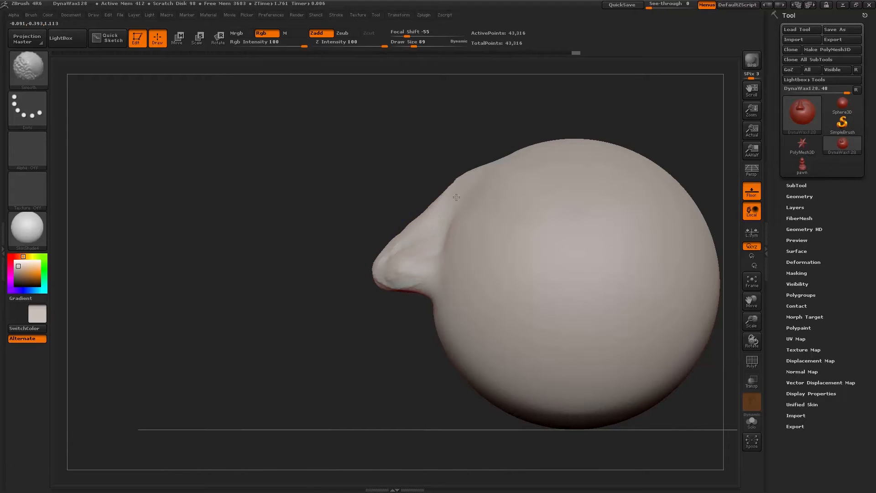
mouse_move(442, 196)
mouse_down()
mouse_move(421, 216)
mouse_move(365, 221)
mouse_move(479, 214)
mouse_move(438, 200)
mouse_move(456, 205)
mouse_up()
Sculpt mirrored nostril openings on the underside of the nose with the ClayBuildup brush
drag(643, 242, 640, 186)
mouse_move(451, 243)
mouse_down()
mouse_move(443, 240)
mouse_move(440, 249)
mouse_move(464, 260)
mouse_up()
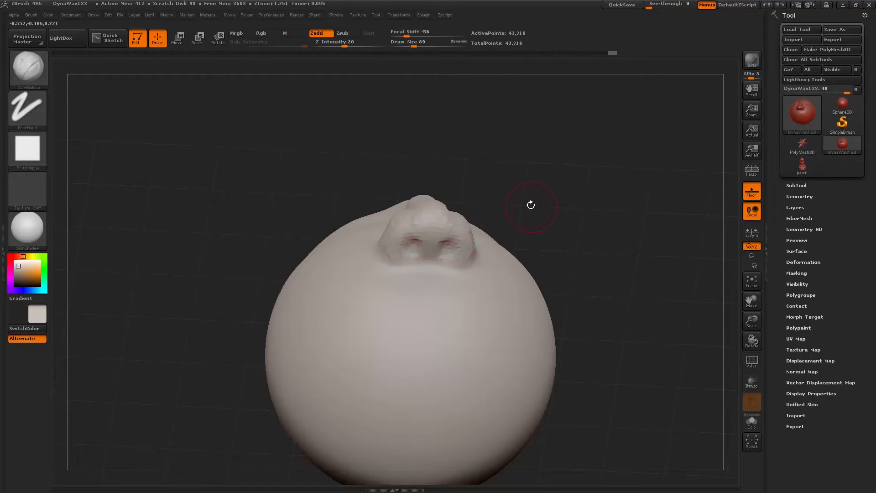
drag(532, 204, 465, 196)
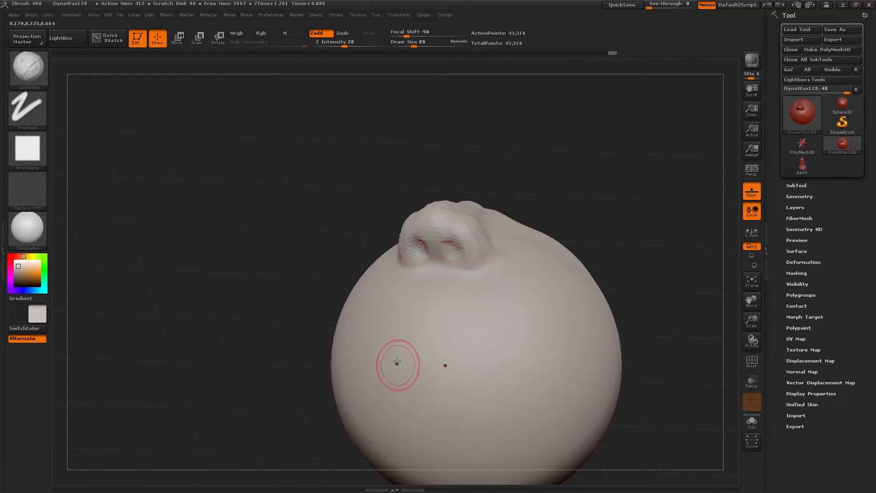
Try looping mirrored ClayBuildup strokes beneath the nose, and scrub the undo history back to the plain sphere
mouse_move(382, 396)
mouse_down()
mouse_move(482, 319)
mouse_move(557, 318)
mouse_move(552, 406)
mouse_move(438, 356)
mouse_move(523, 271)
mouse_up()
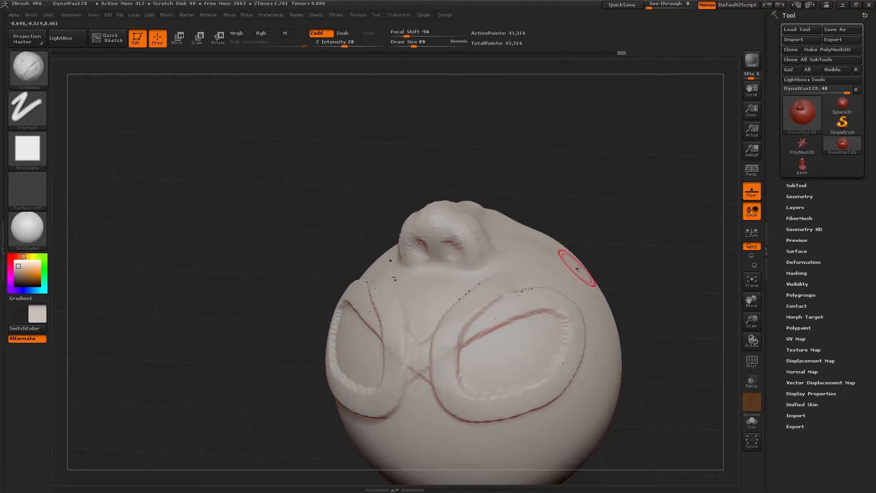
key(ctrl+z)
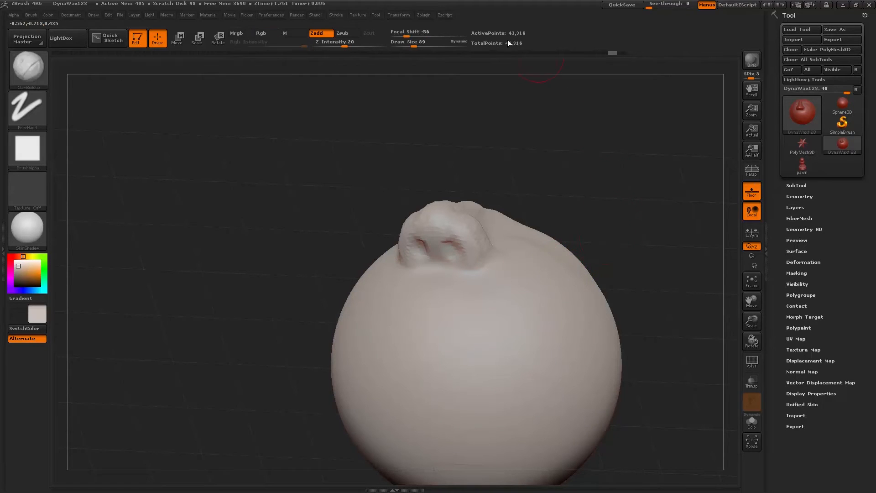
mouse_move(481, 52)
mouse_down()
mouse_move(234, 64)
mouse_move(70, 89)
mouse_up()
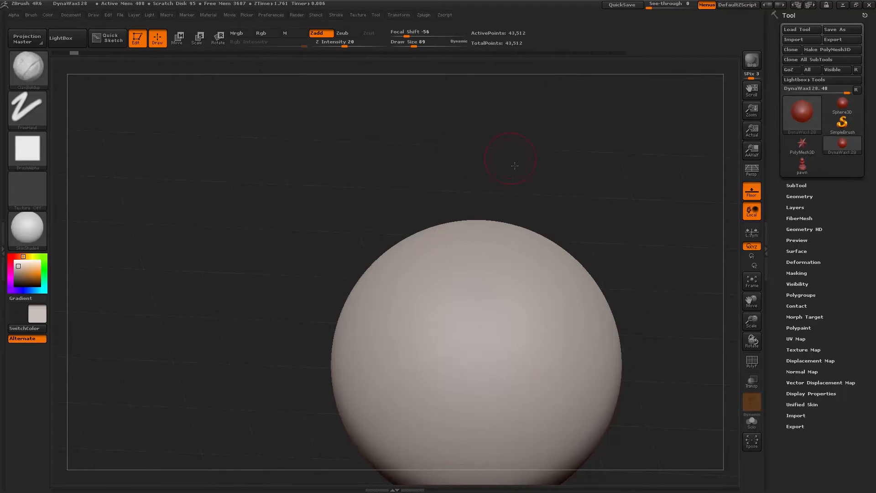
Sculpt mirrored V-shaped ClayBuildup strokes across the sphere's front and accept removing the newer undo history entries
shift+drag(516, 168, 505, 235)
mouse_move(439, 369)
mouse_down()
mouse_move(427, 302)
mouse_move(447, 162)
mouse_move(525, 240)
mouse_move(429, 268)
mouse_move(456, 194)
mouse_move(484, 288)
mouse_move(433, 228)
mouse_move(501, 194)
mouse_move(456, 256)
mouse_move(499, 226)
mouse_move(483, 266)
mouse_up()
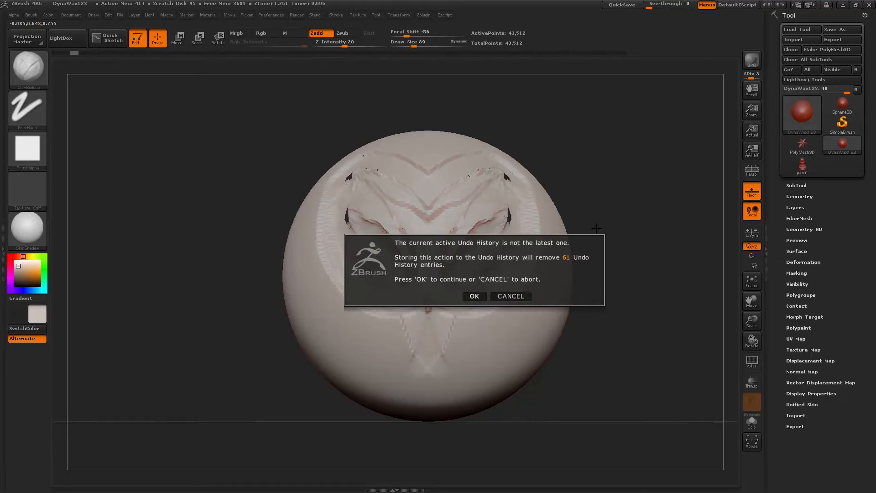
click(483, 297)
Undo the V-shaped strokes on the sphere and reselect the ClayBuildup brush
drag(604, 204, 512, 241)
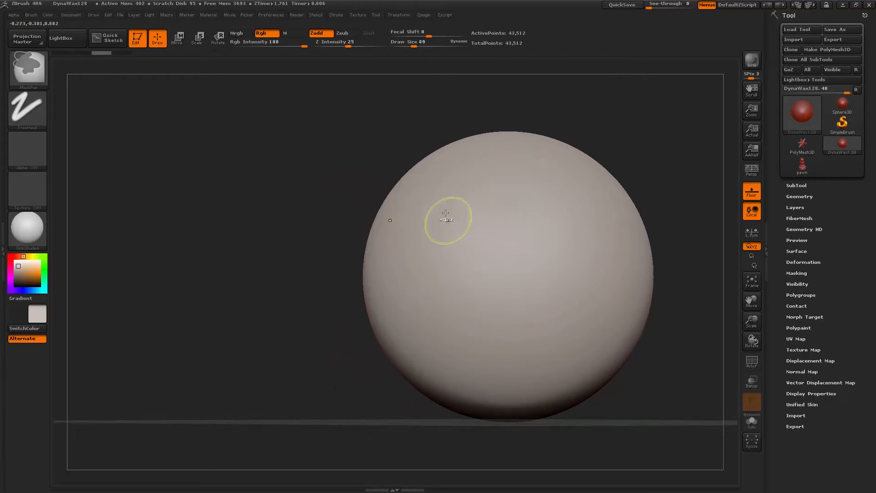
key(b)
key(c)
key(b)
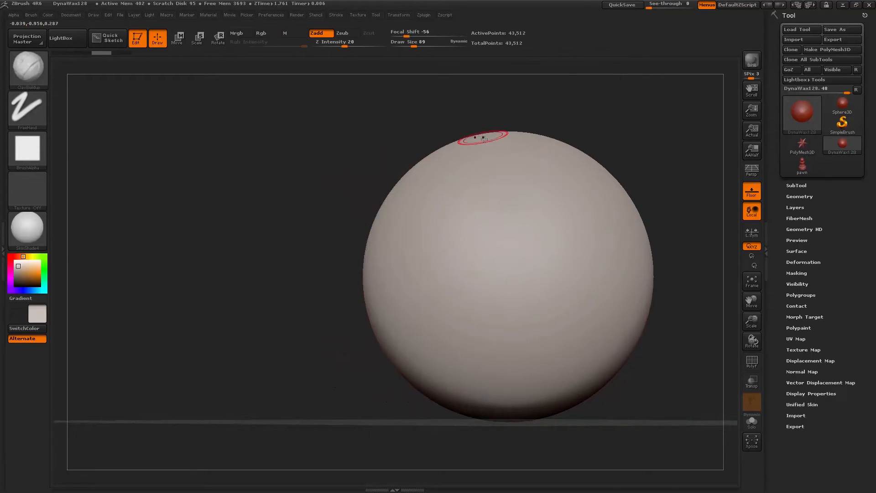
mouse_move(624, 177)
mouse_down()
mouse_move(659, 180)
mouse_move(628, 192)
mouse_up()
key(b)
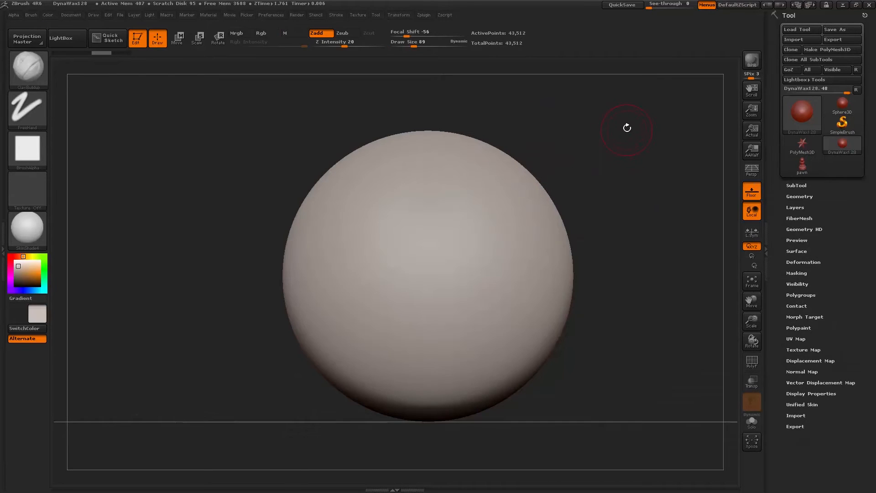
key(b)
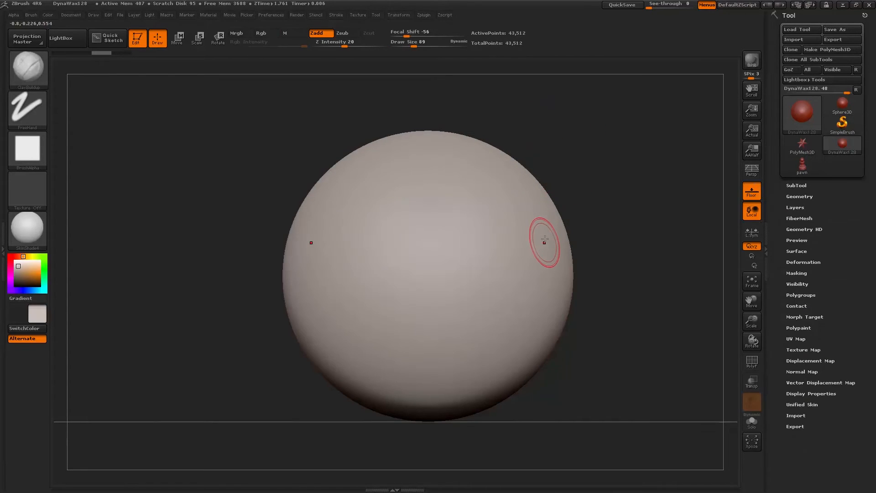
Set the ClayBuildup draw size to 181 and build up a thick mirrored mound on each side of the sphere
key(space)
drag(521, 238, 531, 238)
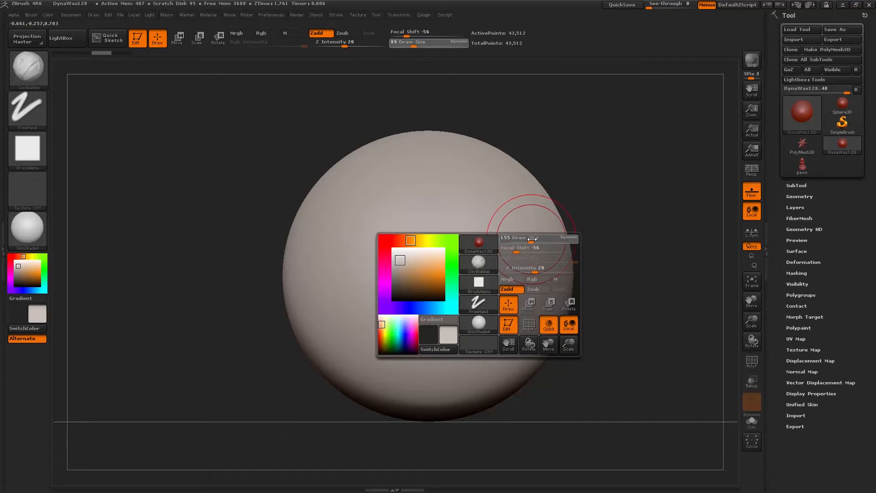
mouse_move(500, 268)
mouse_down()
mouse_move(516, 243)
mouse_move(529, 247)
mouse_move(519, 254)
mouse_move(537, 258)
mouse_move(535, 273)
mouse_move(537, 262)
mouse_move(543, 274)
mouse_up()
mouse_move(623, 243)
mouse_down()
mouse_move(532, 239)
mouse_move(524, 260)
mouse_move(536, 252)
mouse_up()
Select the hPolish brush and flatten the ends of the mirrored mounds into smooth planes
key(b)
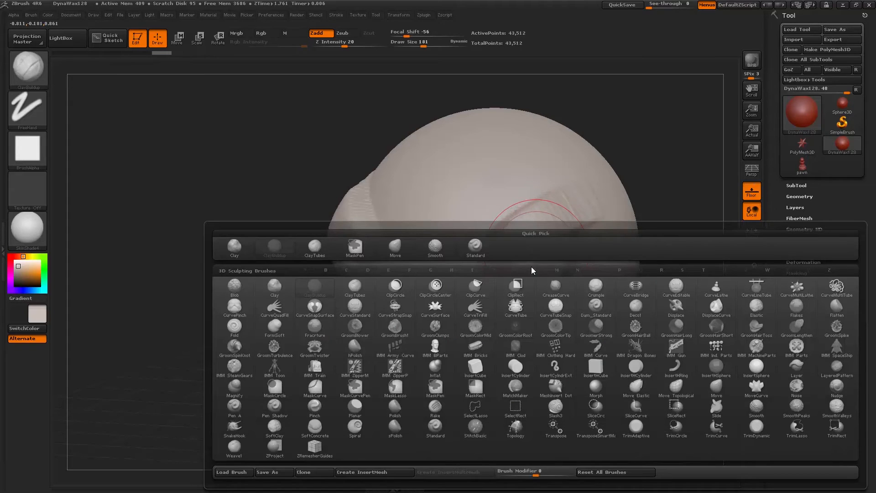
key(h)
key(p)
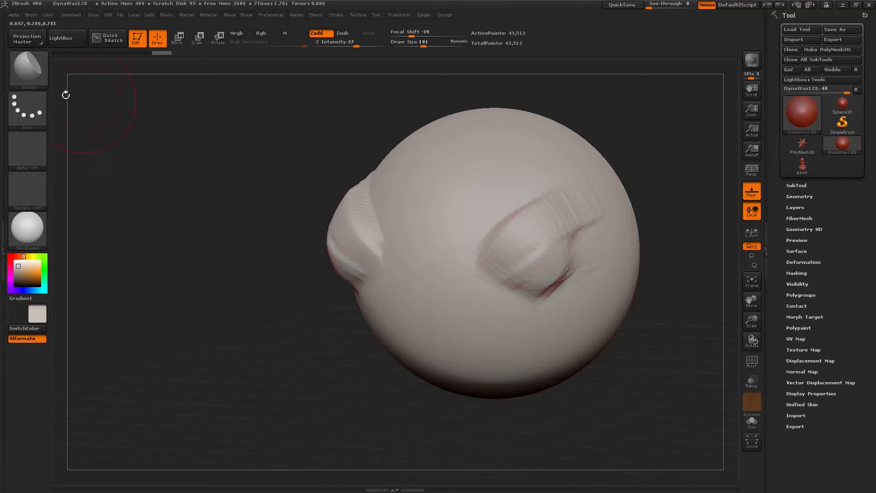
mouse_move(509, 190)
mouse_down()
mouse_move(532, 251)
mouse_move(541, 240)
mouse_move(532, 260)
mouse_up()
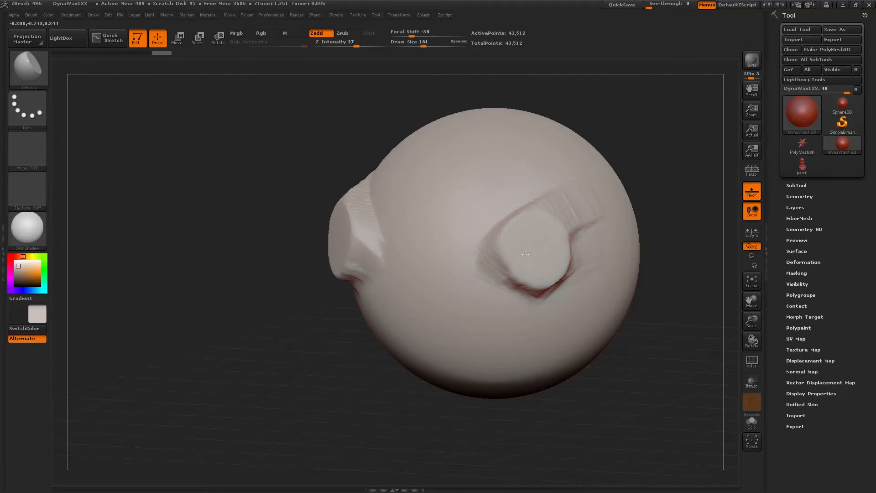
drag(536, 255, 547, 247)
drag(541, 252, 539, 264)
Polish the flattened face of the mound further and inspect both planed mounds from several angles
drag(685, 211, 605, 235)
key(shift)
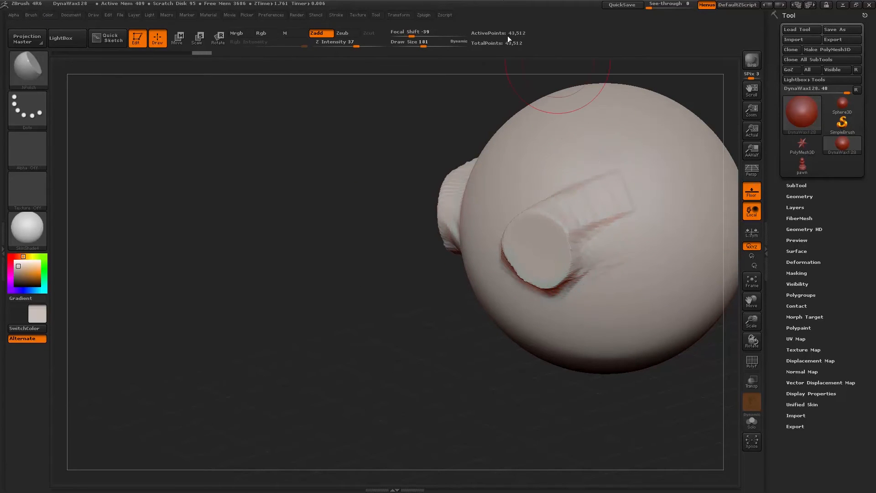
mouse_move(541, 239)
mouse_down()
mouse_move(581, 268)
mouse_move(569, 242)
mouse_move(564, 254)
mouse_move(571, 258)
mouse_move(525, 289)
mouse_move(518, 274)
mouse_up()
drag(401, 297, 621, 196)
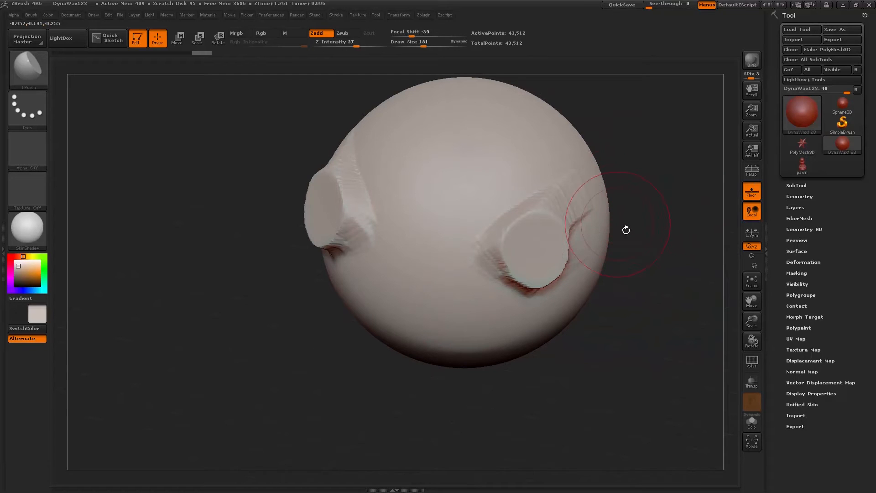
Divide the sphere's geometry once with smoothing to raise it to subdivision level 2
click(803, 196)
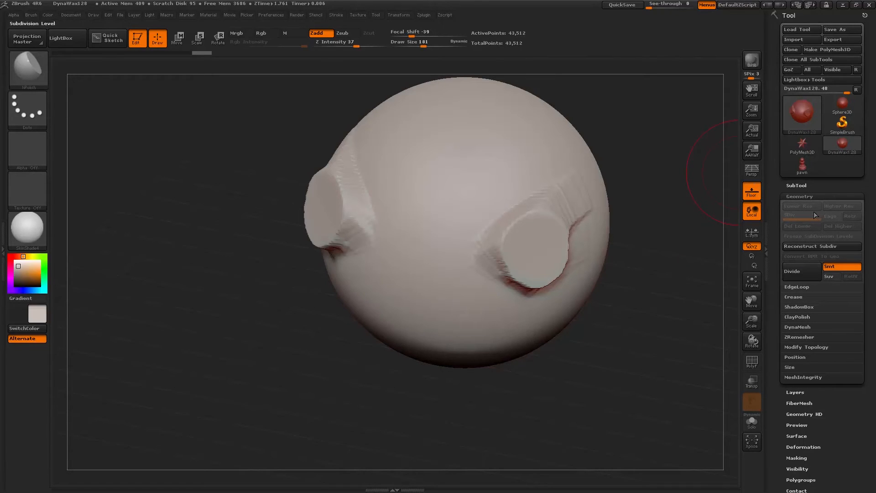
click(805, 271)
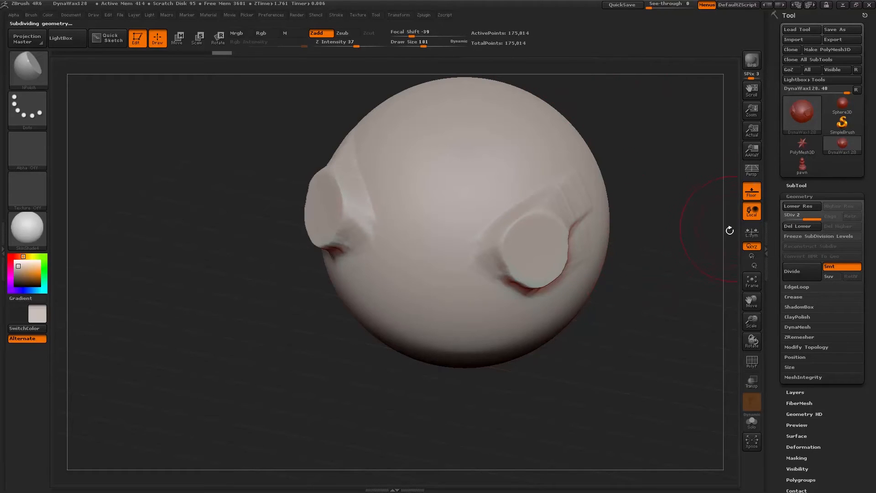
mouse_move(659, 234)
mouse_down()
mouse_move(649, 264)
mouse_move(680, 234)
mouse_move(661, 228)
mouse_up()
drag(497, 187, 433, 177)
Compare the mound's mesh density before and after subdividing, using the polyframe and stepping back and forward in the undo history
key(ctrl+z)
alt+drag(419, 213, 434, 256)
key(shift)
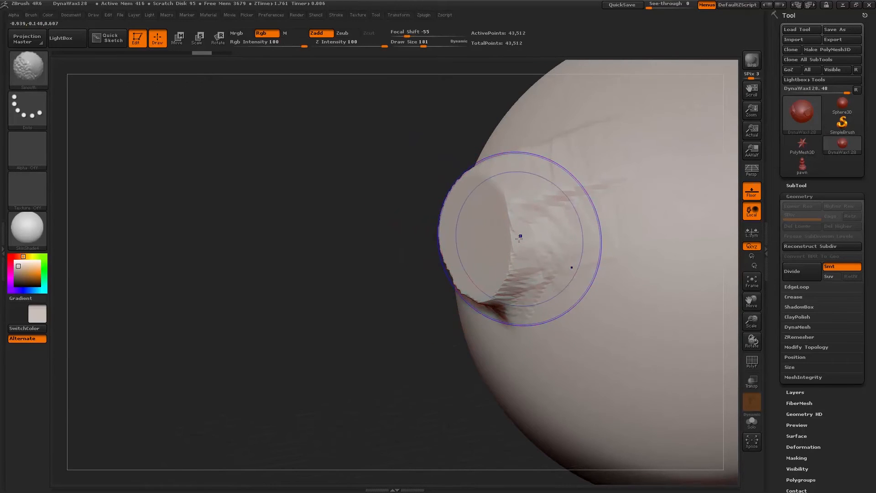
key(shift+f)
key(b)
key(h)
key(p)
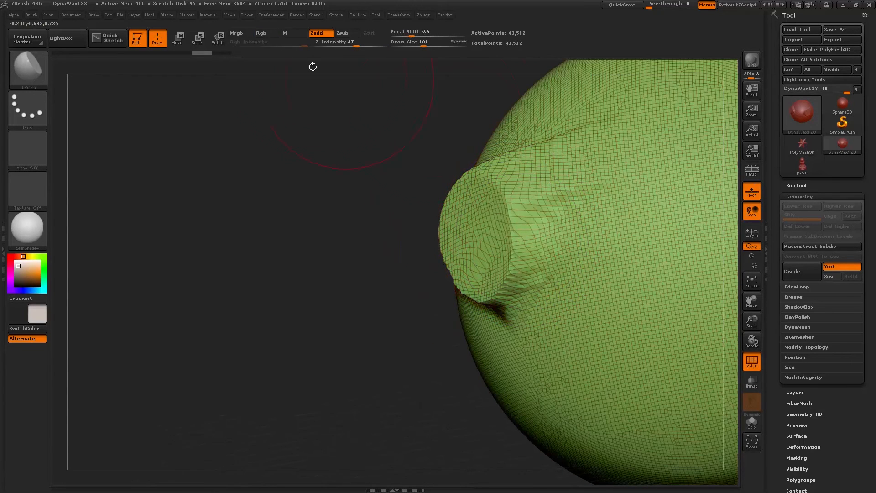
drag(205, 53, 220, 53)
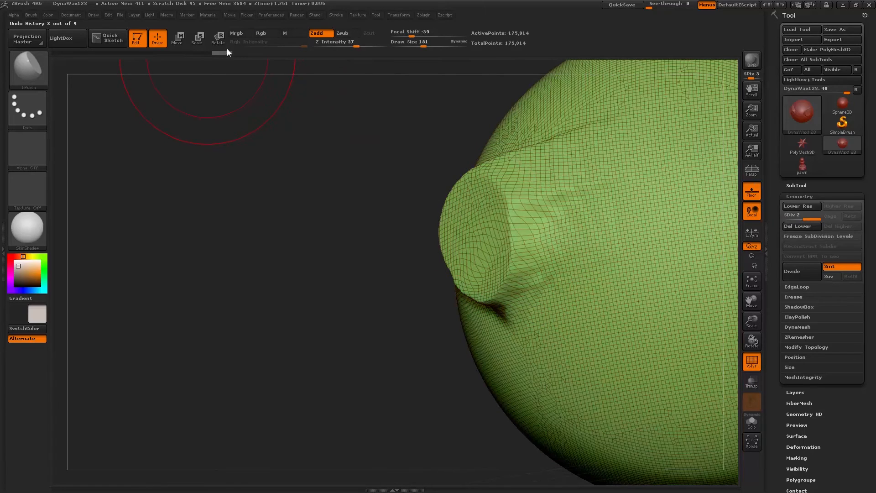
key(shift+f)
key(shift+f)
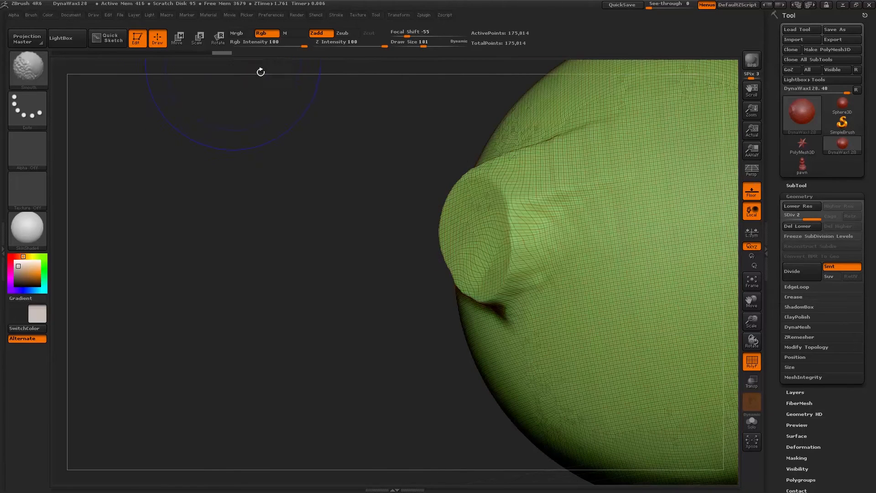
key(shift+f)
Select the Pinch brush, reduce its draw size to 59 and sharpen the rim of the mound's flat face
mouse_move(531, 217)
mouse_down()
mouse_move(515, 229)
mouse_move(528, 215)
mouse_up()
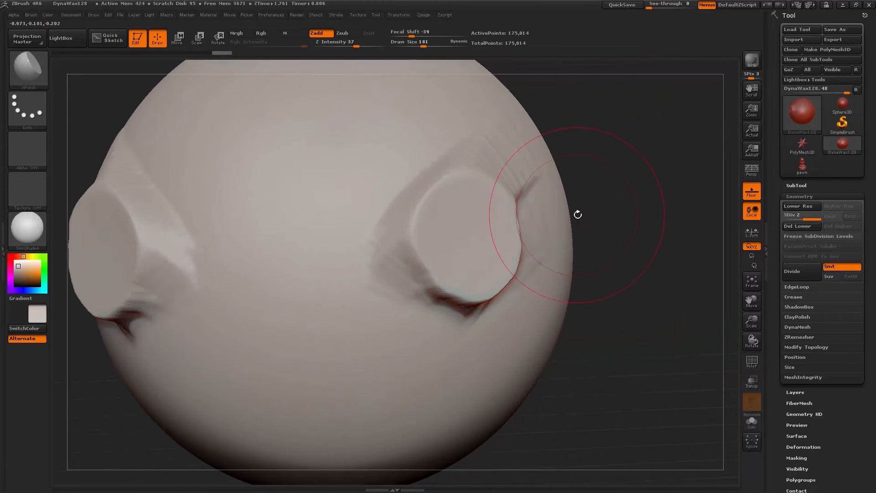
key(b)
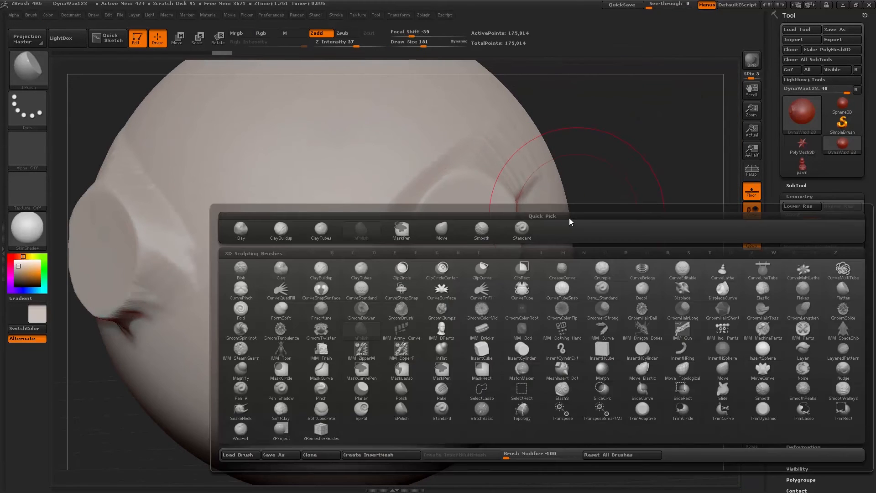
key(b)
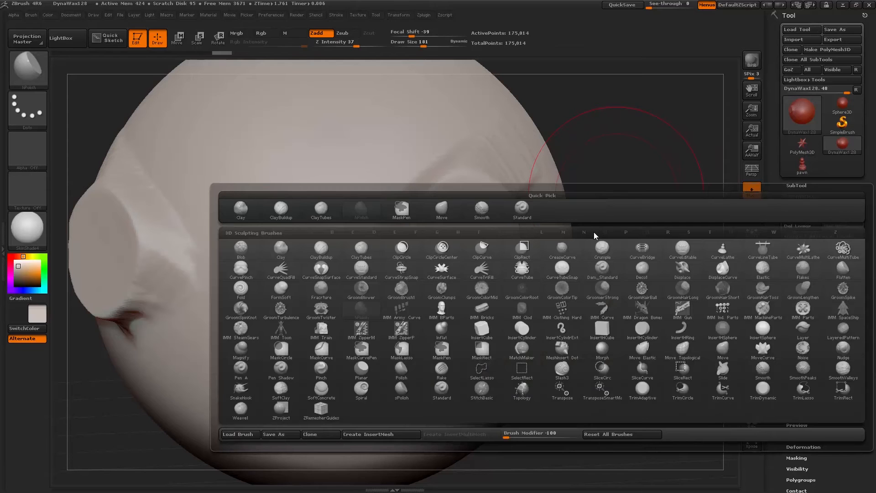
key(p)
key(i)
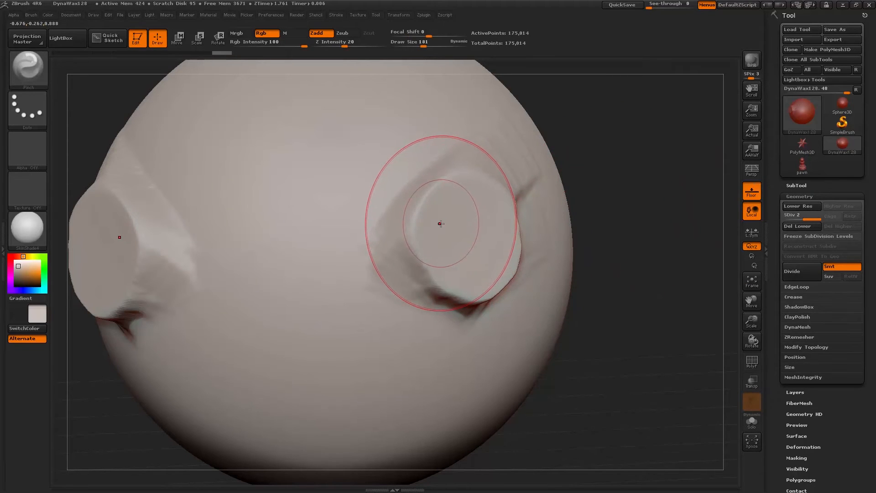
mouse_move(440, 223)
mouse_down()
mouse_move(426, 203)
mouse_move(424, 212)
mouse_move(451, 219)
mouse_move(435, 212)
mouse_up()
key(space)
drag(461, 176, 456, 175)
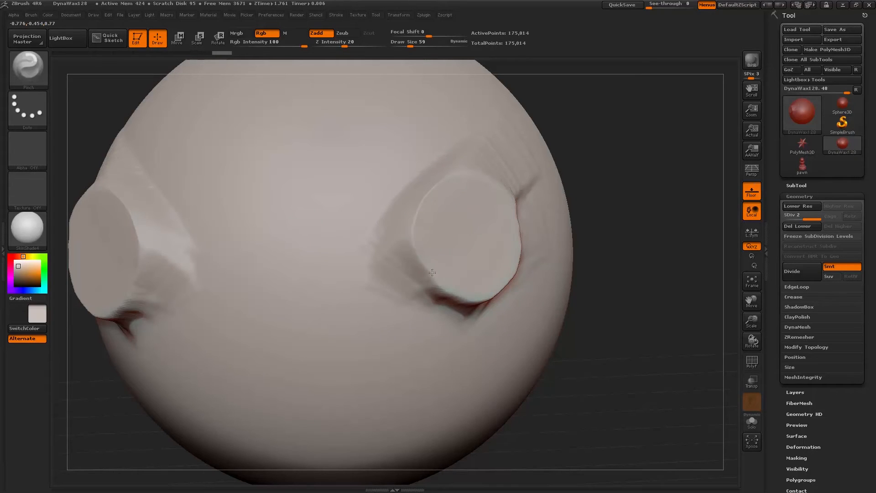
Pinch the outer and lower edges of the mound's flat face to crisp up the rest of the rim
mouse_move(619, 174)
mouse_down()
mouse_move(639, 191)
mouse_move(591, 173)
mouse_move(504, 183)
mouse_move(458, 176)
mouse_move(498, 193)
mouse_move(523, 217)
mouse_up()
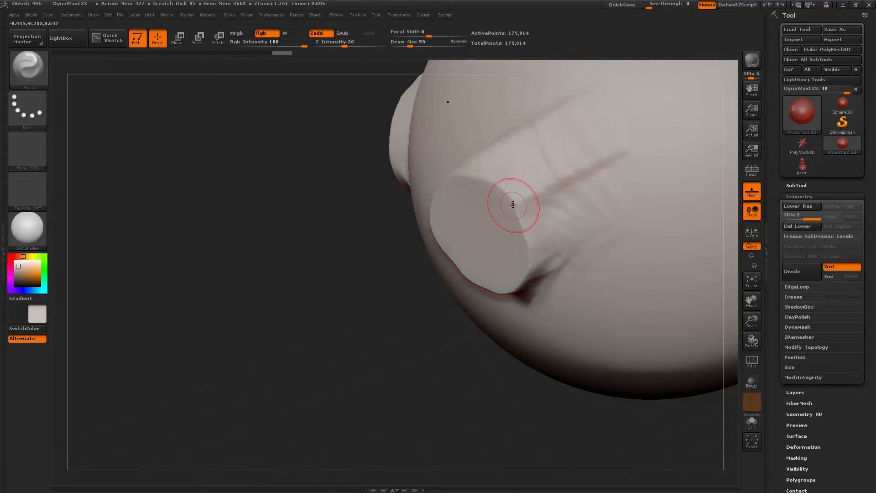
drag(511, 200, 526, 240)
drag(456, 355, 479, 287)
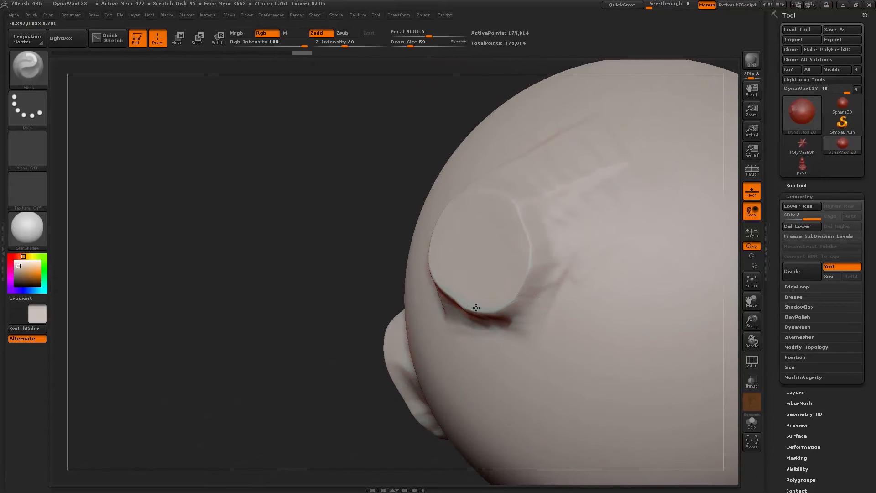
drag(534, 271, 511, 303)
Smooth the rough slopes around the mound's base so they blend into the sphere
drag(340, 240, 438, 274)
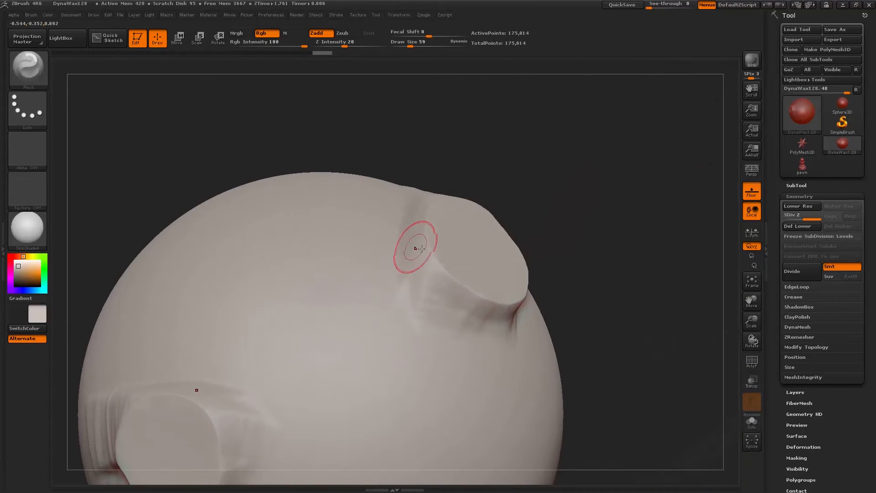
shift+drag(456, 336, 428, 309)
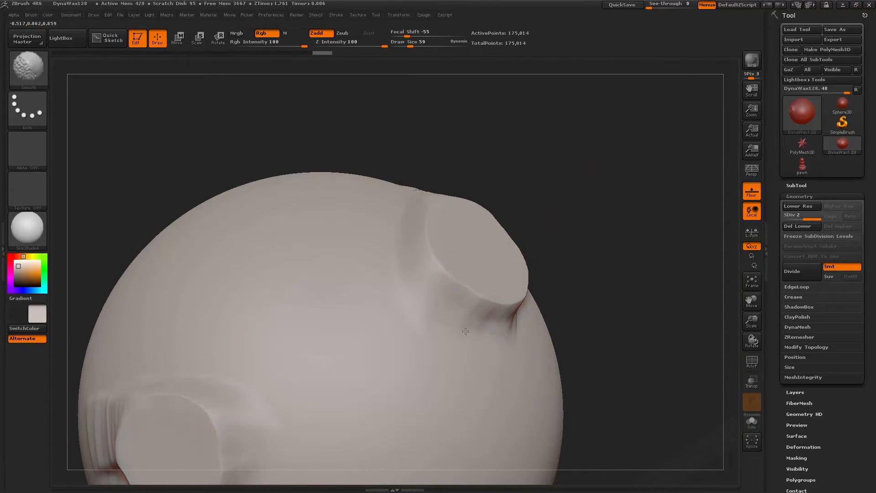
mouse_move(589, 201)
mouse_down()
mouse_move(559, 189)
mouse_move(590, 190)
mouse_move(562, 165)
mouse_up()
mouse_move(479, 309)
shift+mouse_down()
mouse_move(494, 313)
mouse_move(464, 305)
shift+mouse_up()
mouse_move(591, 208)
mouse_down()
mouse_move(612, 206)
mouse_move(660, 147)
mouse_move(591, 173)
mouse_up()
shift+drag(601, 251, 610, 228)
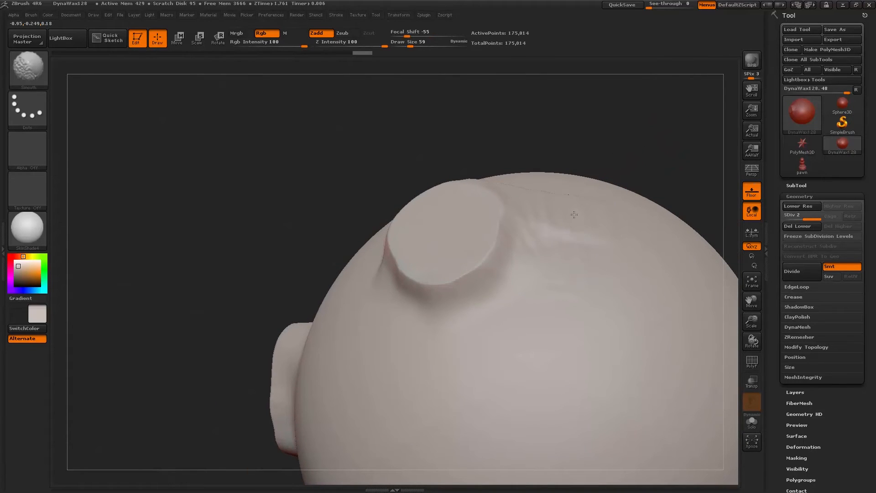
shift+drag(551, 276, 556, 285)
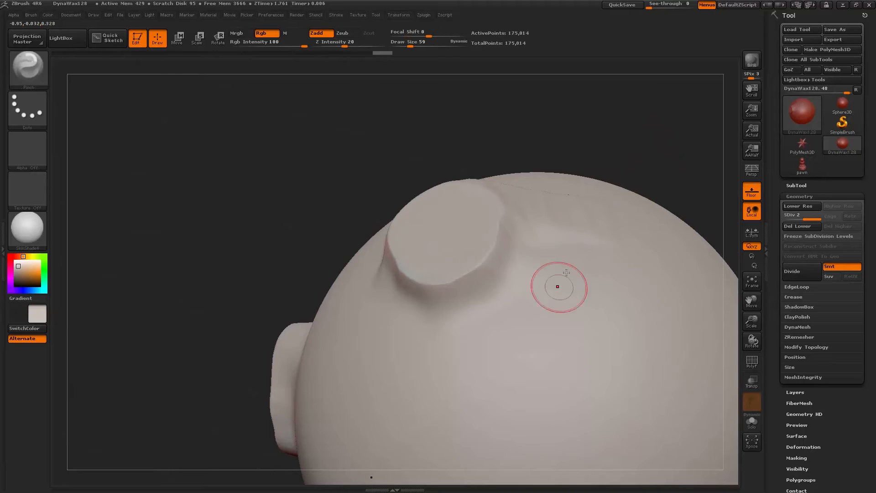
Smooth the remaining ridges beside and above the mound, and pinch the upper rim of its flat face
mouse_move(566, 139)
mouse_down()
mouse_move(557, 185)
mouse_move(596, 169)
mouse_up()
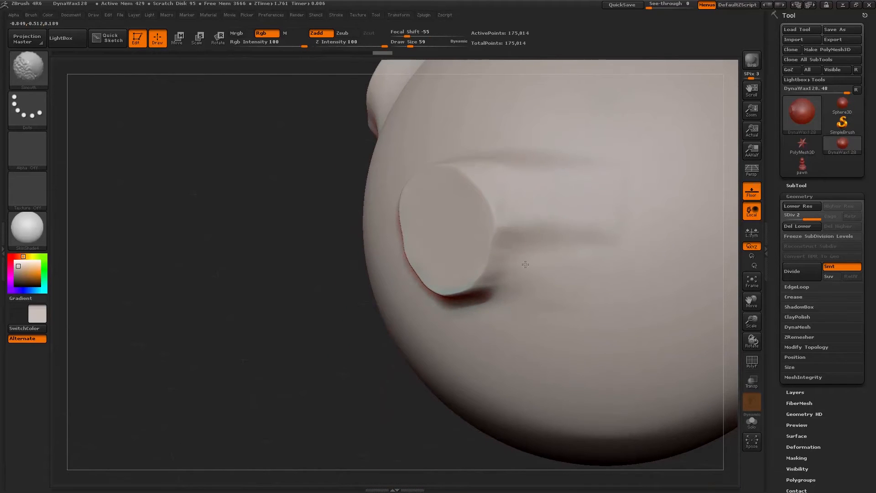
shift+drag(486, 145, 484, 149)
drag(307, 202, 354, 209)
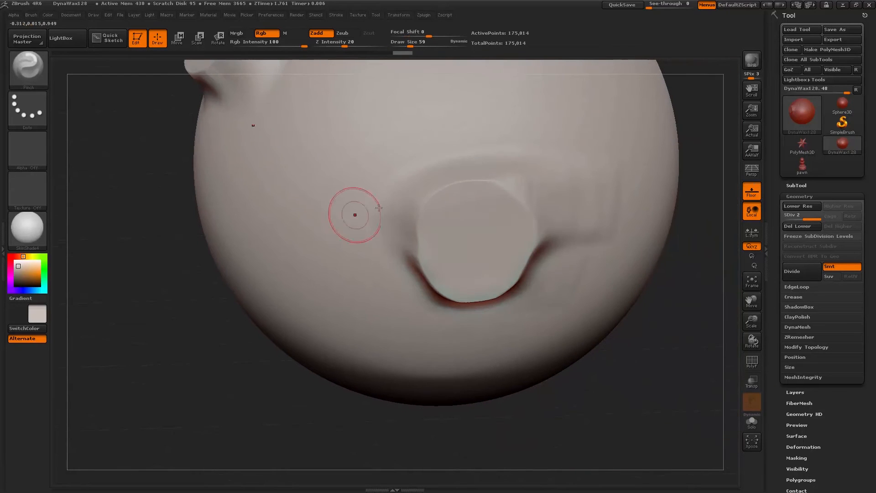
mouse_move(550, 185)
shift+mouse_down()
mouse_move(541, 171)
mouse_move(539, 184)
shift+mouse_up()
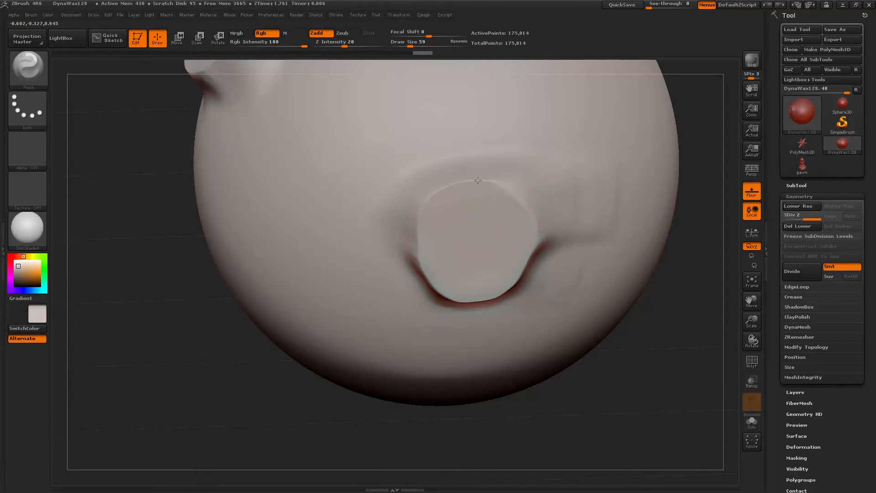
drag(431, 198, 446, 189)
drag(448, 189, 445, 188)
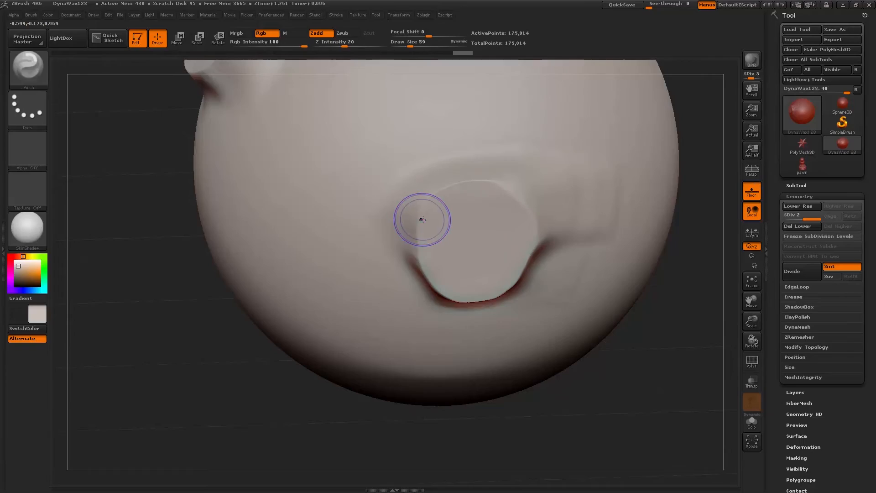
Examine the pinched mesh around the mound with the polyframe displayed, and inspect the surface again without it
key(shift+f)
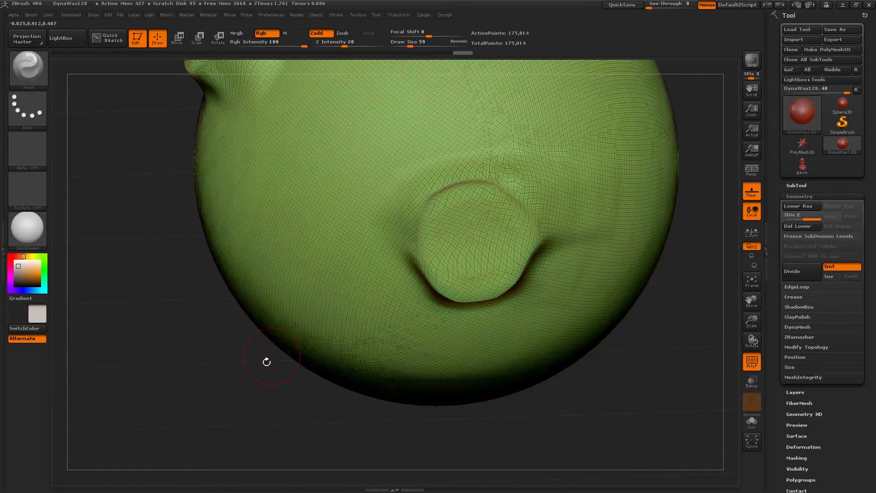
drag(267, 361, 507, 169)
mouse_move(543, 192)
mouse_down()
mouse_move(425, 242)
mouse_move(462, 264)
mouse_move(457, 253)
mouse_move(477, 218)
mouse_up()
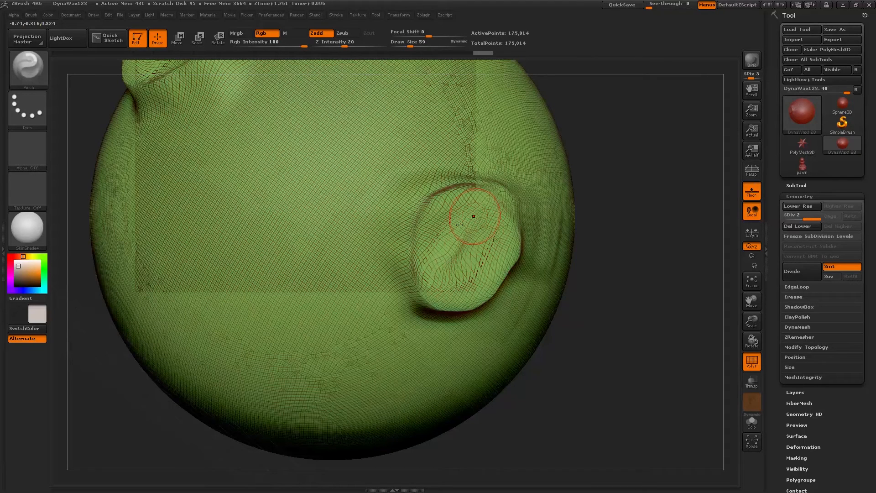
key(shift+f)
mouse_move(656, 219)
mouse_down()
mouse_move(653, 208)
mouse_move(649, 215)
mouse_up()
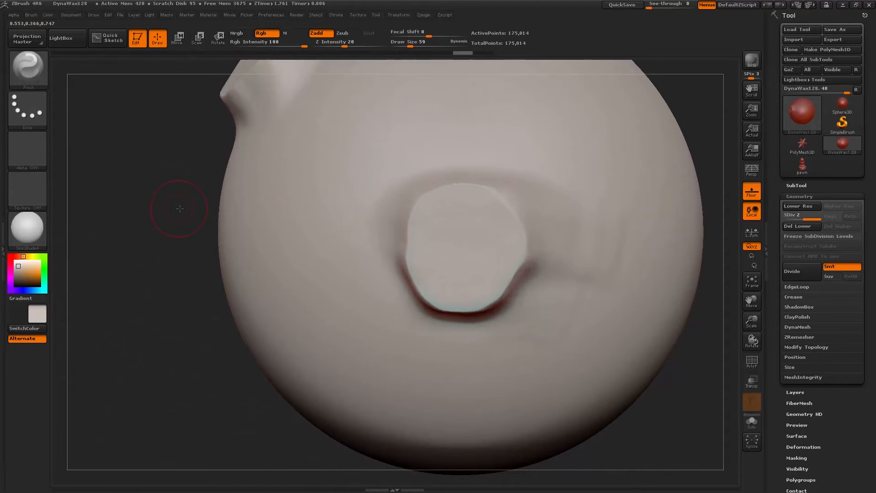
drag(180, 208, 187, 209)
mouse_move(563, 168)
mouse_down()
mouse_move(567, 199)
mouse_move(583, 188)
mouse_move(577, 218)
mouse_up()
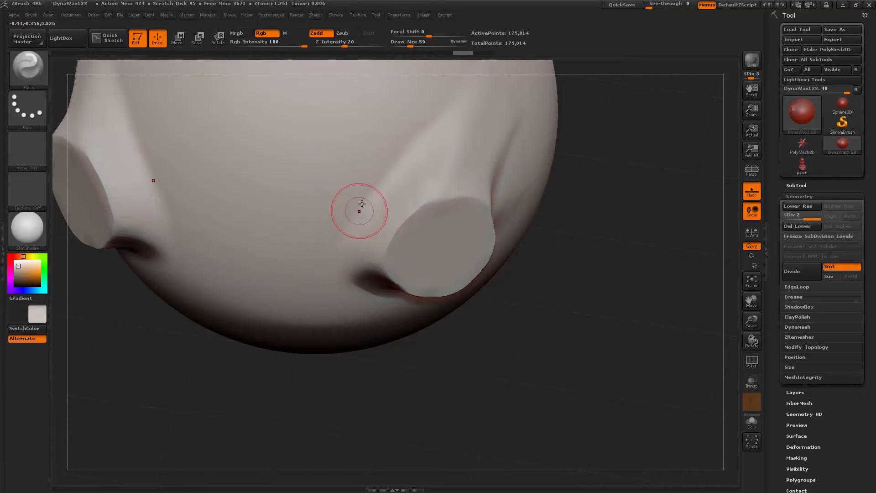
Pinch the transition between the sphere and the mound's inner side into a sharper ridge
drag(379, 190, 347, 239)
mouse_move(401, 371)
mouse_down()
mouse_move(415, 413)
mouse_move(397, 417)
mouse_move(365, 372)
mouse_move(406, 373)
mouse_move(434, 332)
mouse_move(440, 268)
mouse_move(397, 266)
mouse_move(356, 228)
mouse_up()
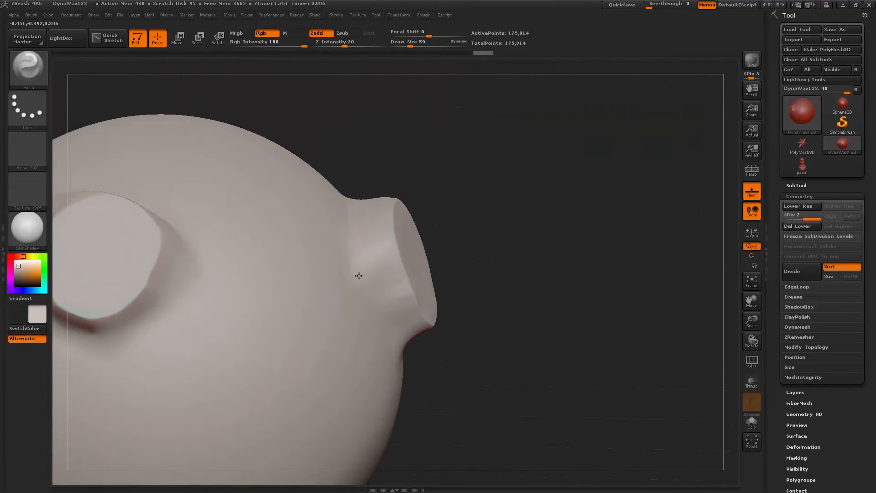
mouse_move(383, 309)
mouse_down()
mouse_move(388, 301)
mouse_move(428, 317)
mouse_move(356, 274)
mouse_up()
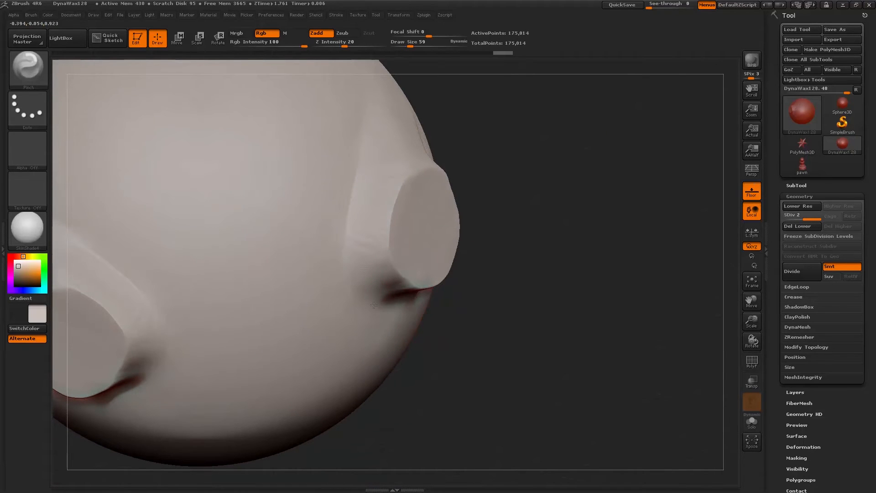
mouse_move(505, 187)
mouse_down()
mouse_move(489, 191)
mouse_move(501, 195)
mouse_up()
Select the Dam_Standard brush and carve mirrored curved grooves down the front of the sphere between the two mounds
alt+drag(598, 216, 538, 174)
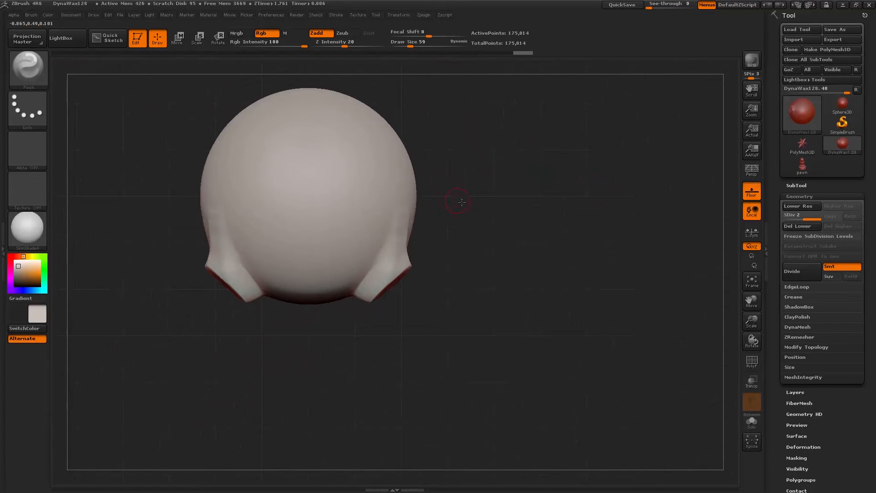
alt+drag(462, 202, 498, 228)
drag(489, 311, 477, 225)
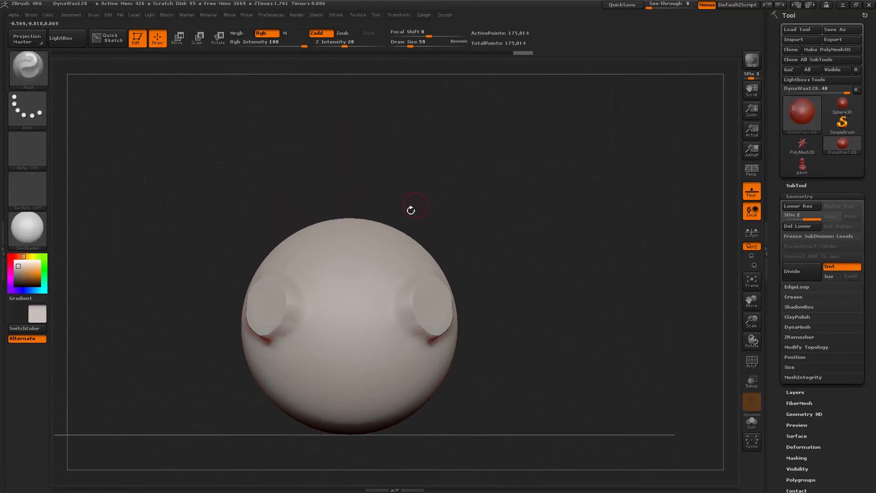
key(b)
alt+drag(487, 231, 477, 269)
key(b)
key(d)
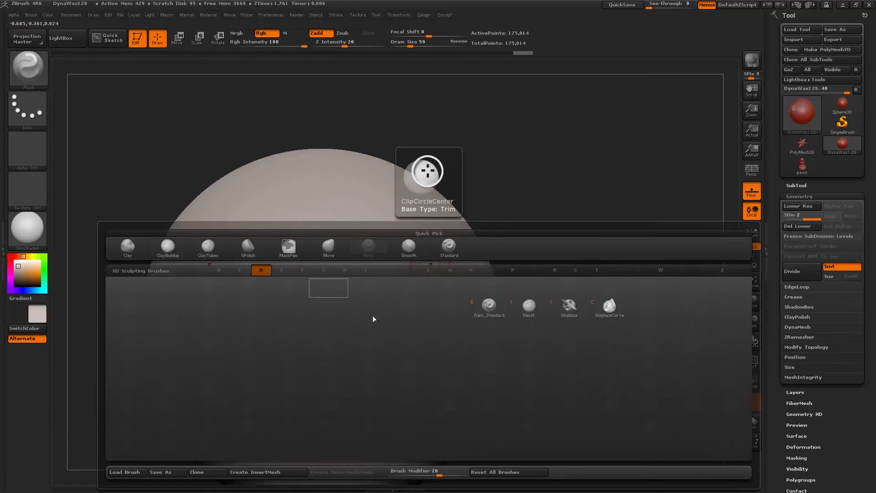
click(487, 301)
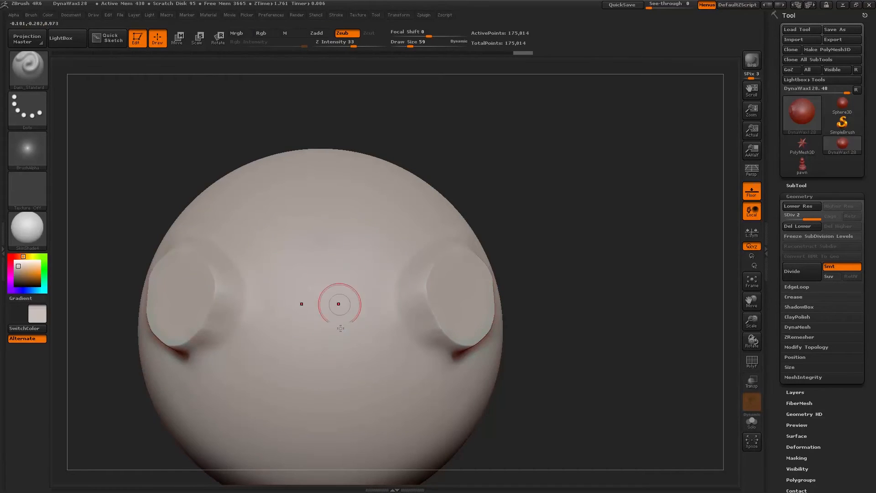
drag(335, 344, 335, 277)
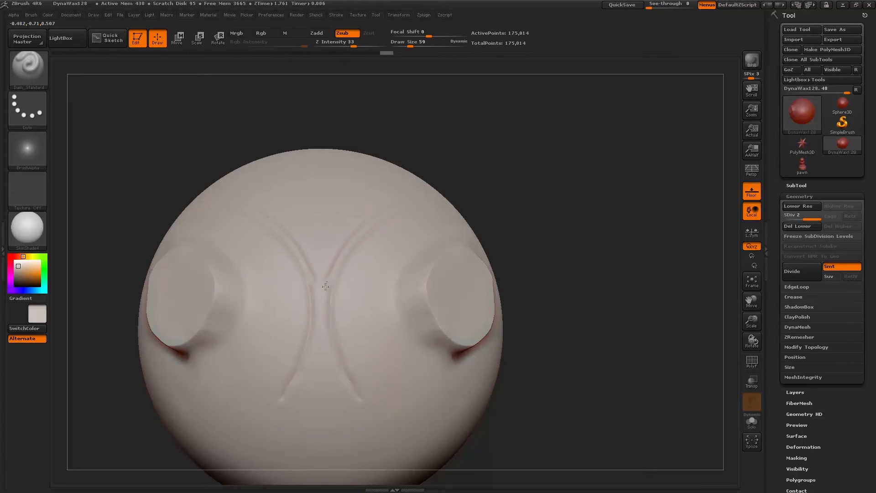
drag(321, 322, 321, 355)
Carve additional wrinkle-like grooves across the sphere's surface above the mound with Dam_Standard
mouse_move(497, 152)
mouse_down()
mouse_move(466, 199)
mouse_move(466, 228)
mouse_up()
drag(434, 194, 348, 216)
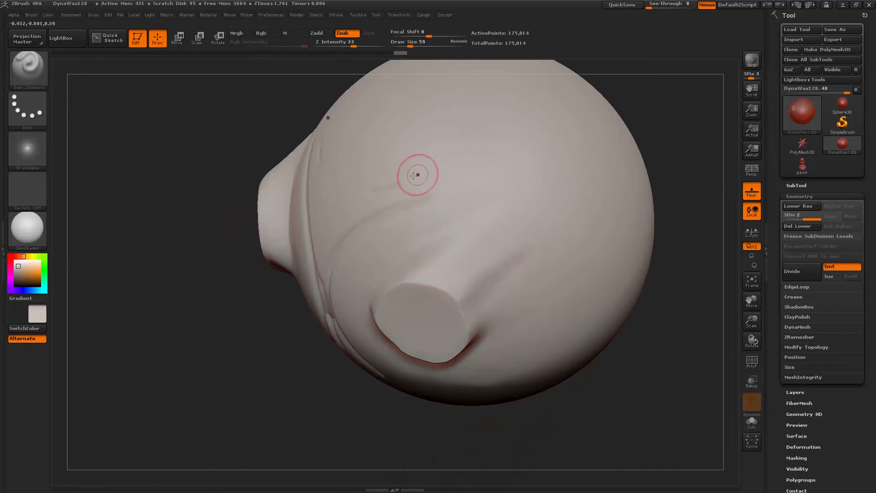
drag(422, 174, 381, 180)
mouse_move(458, 168)
mouse_down()
mouse_move(387, 183)
mouse_move(461, 170)
mouse_up()
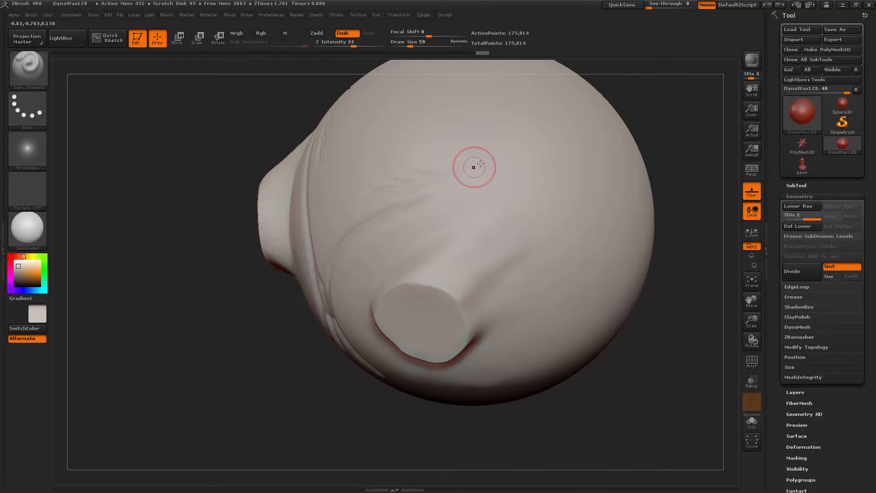
Set the Dam_Standard draw size to 97 and carve a cluster of branching grooves across the far side of the sphere
mouse_move(661, 137)
mouse_down()
mouse_move(627, 148)
mouse_move(634, 143)
mouse_move(599, 121)
mouse_up()
key(space)
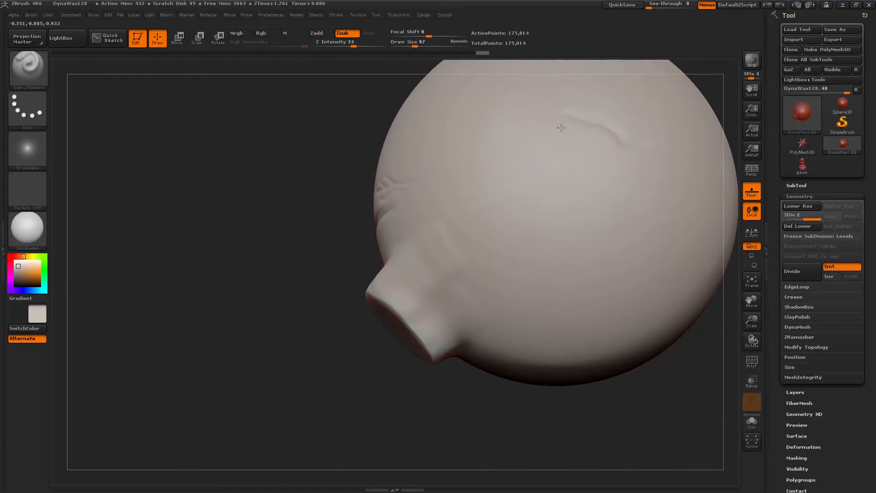
drag(656, 178, 591, 144)
drag(593, 192, 571, 191)
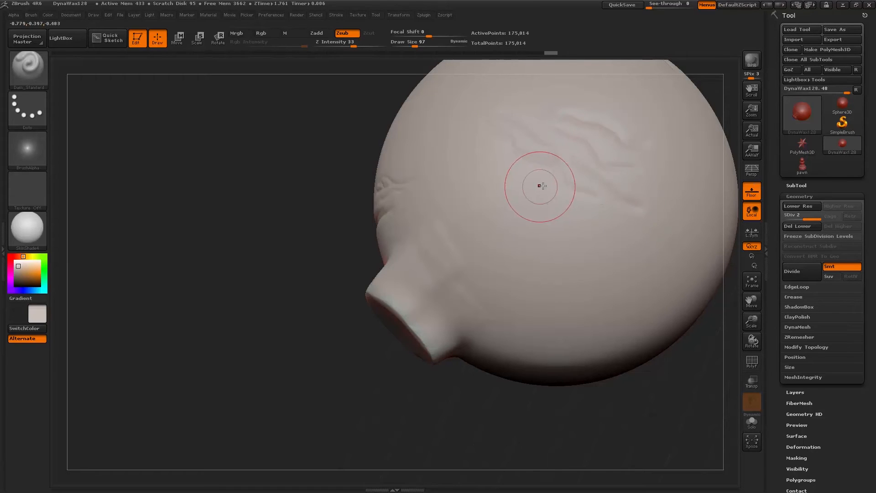
drag(508, 192, 551, 222)
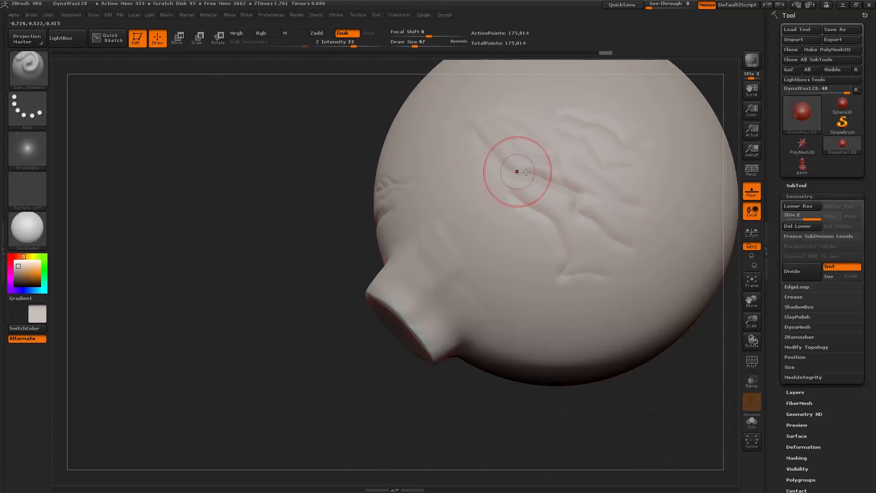
Carve long curved grooves across the upper sphere beside the front creases and check the mirrored result from the front
mouse_move(284, 174)
mouse_down()
mouse_move(294, 187)
mouse_move(381, 185)
mouse_up()
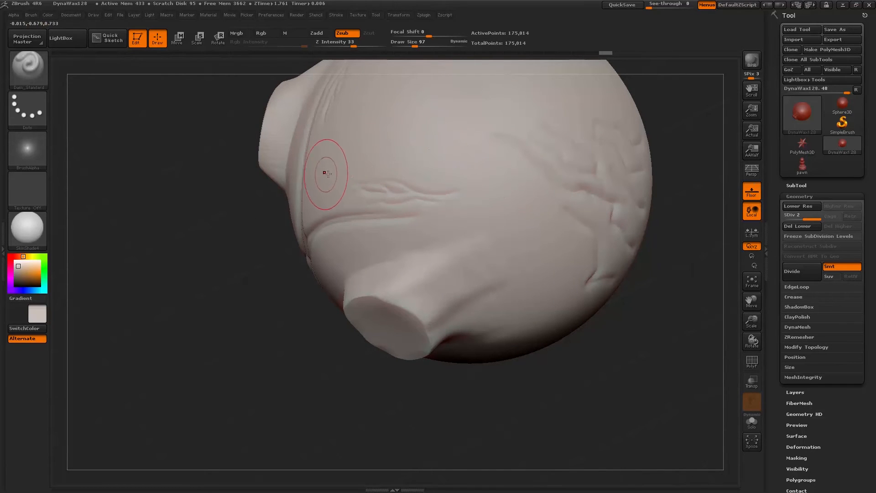
drag(387, 63, 464, 116)
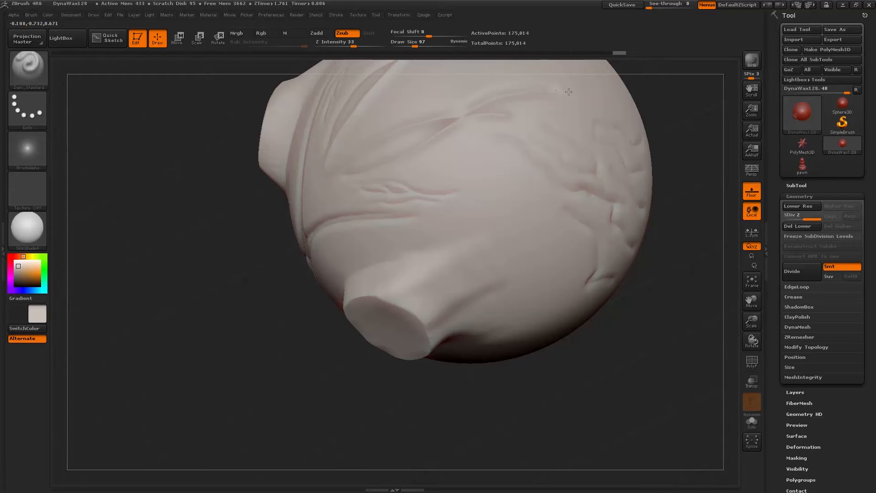
drag(666, 107, 635, 149)
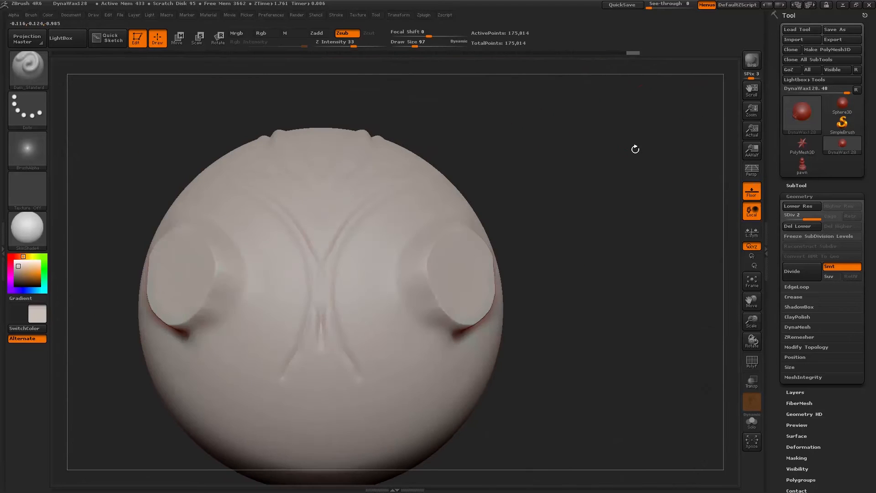
alt+drag(553, 215, 598, 200)
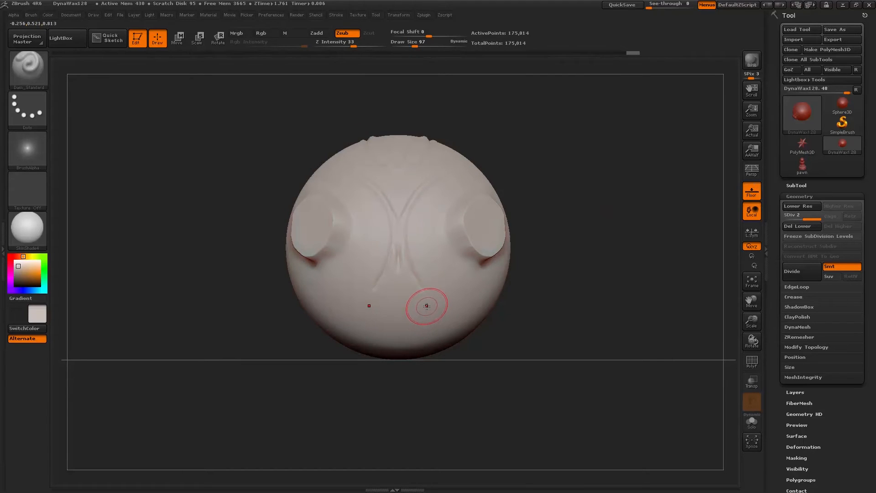
Switch the active tool to the imported pawn and divide its mesh up to subdivision level 3
click(808, 166)
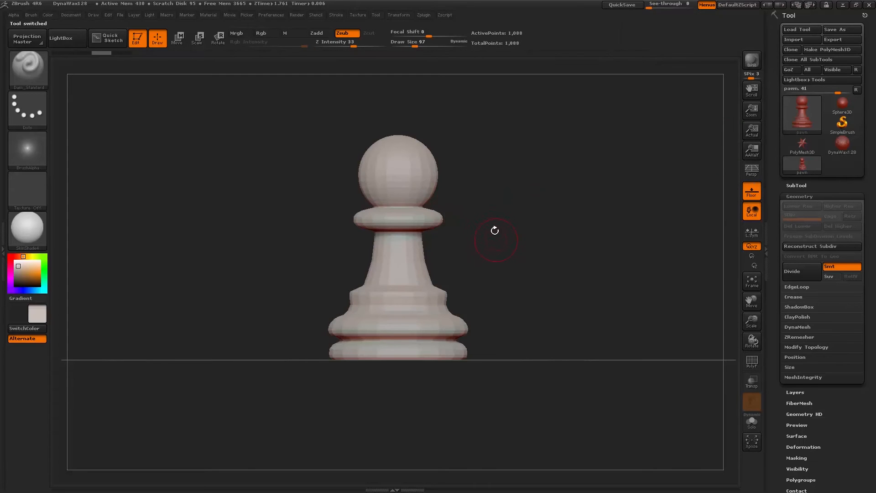
mouse_move(496, 231)
mouse_down()
mouse_move(488, 306)
mouse_move(501, 287)
mouse_move(503, 258)
mouse_move(469, 288)
mouse_up()
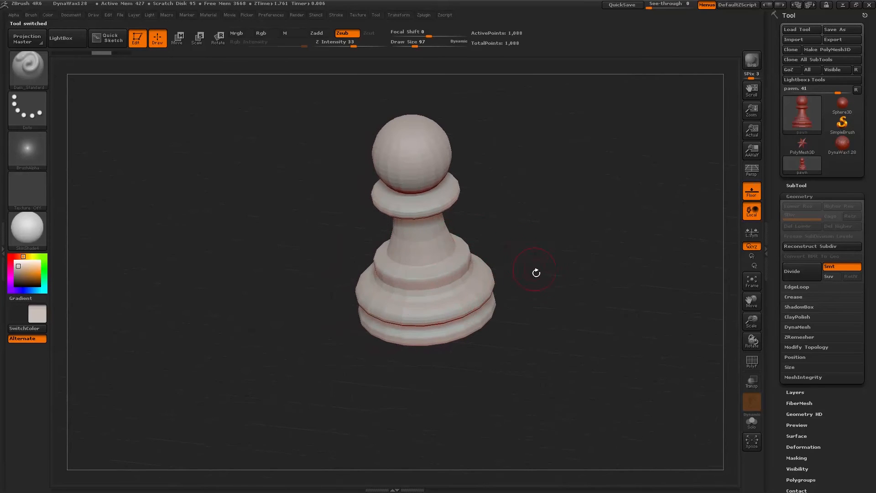
drag(536, 273, 563, 285)
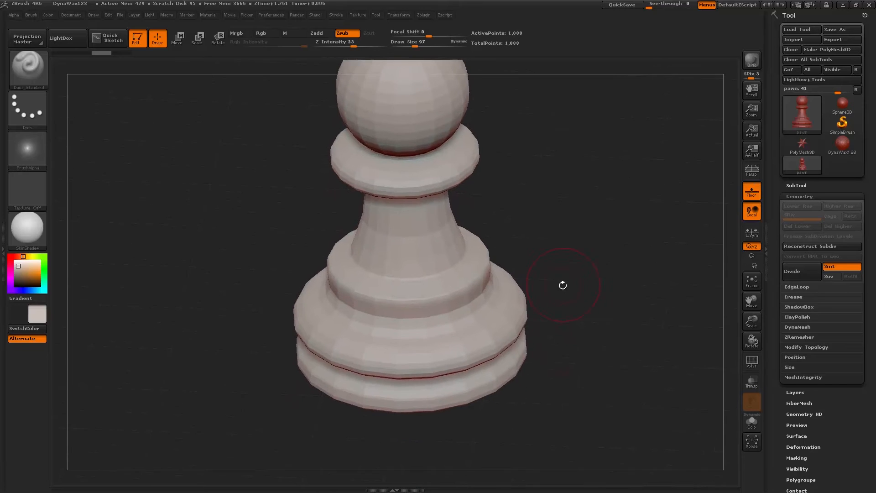
click(800, 197)
click(803, 186)
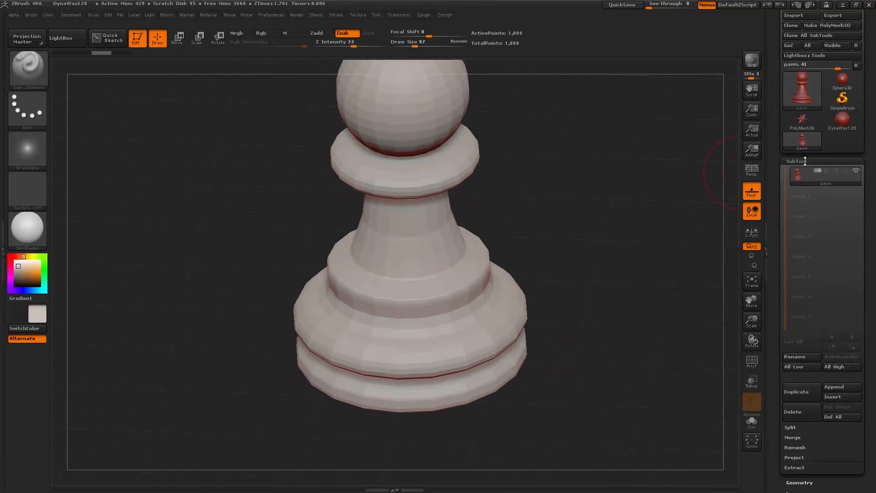
click(803, 161)
click(802, 173)
click(801, 248)
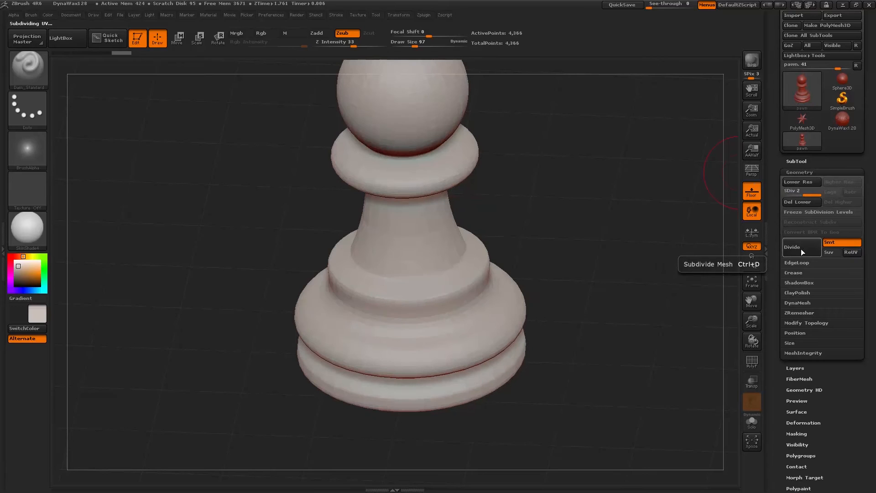
click(801, 247)
Select the ClayTubes brush and reduce its draw size to 50
key(b)
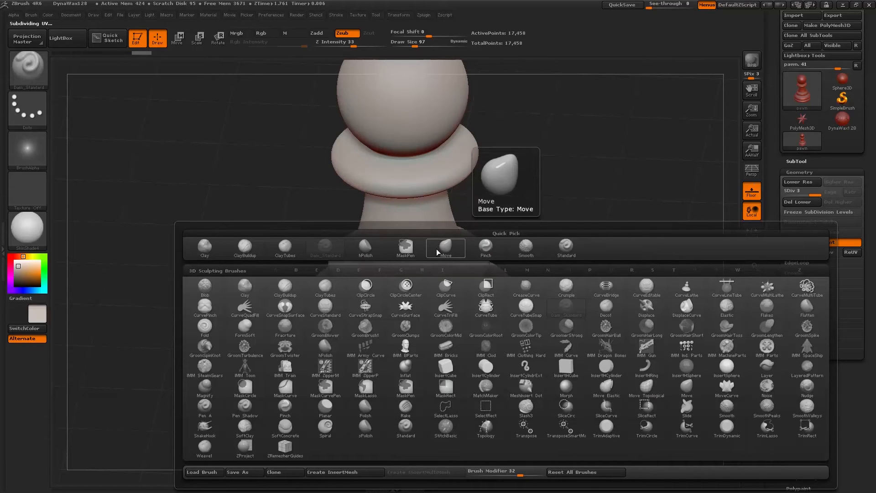
key(c)
key(t)
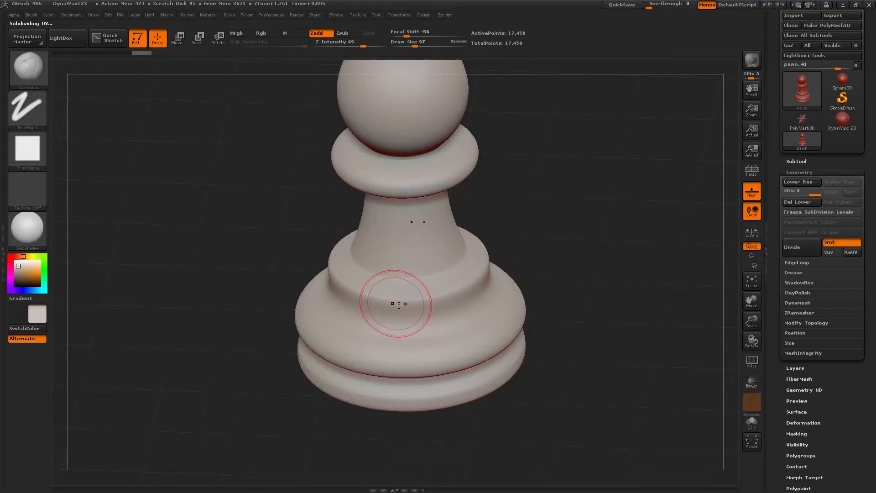
key(space)
click(393, 307)
key(space)
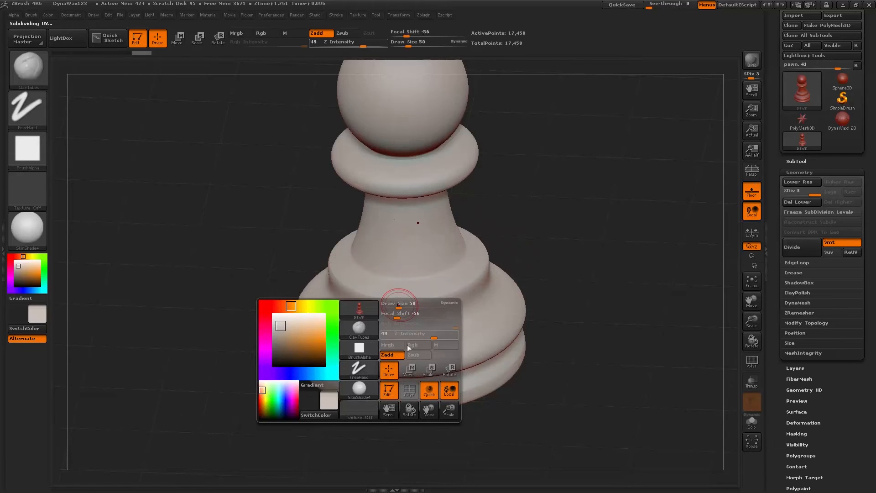
Turn off Z symmetry and enable radial symmetry around the X axis with a radial count of 8
click(422, 15)
click(404, 15)
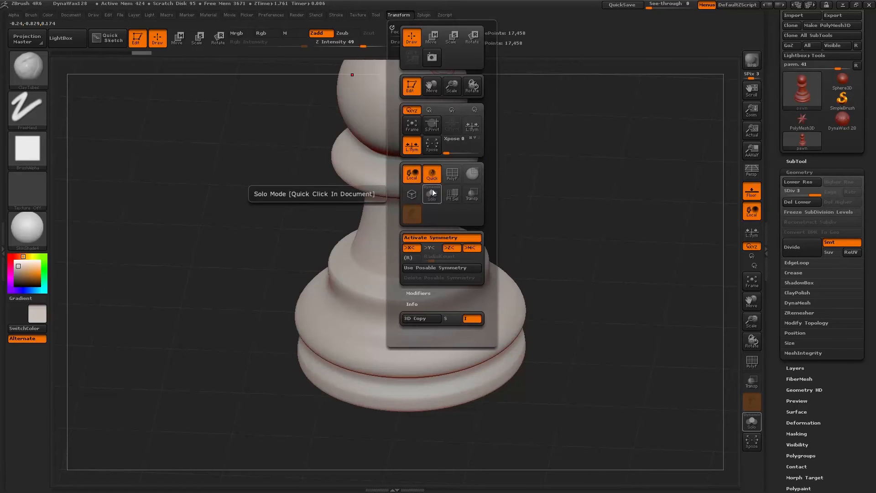
click(451, 248)
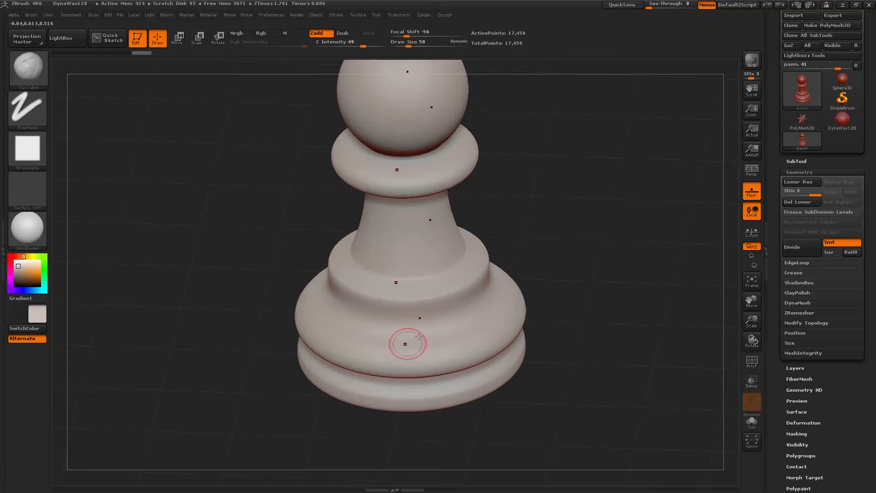
drag(563, 244, 499, 274)
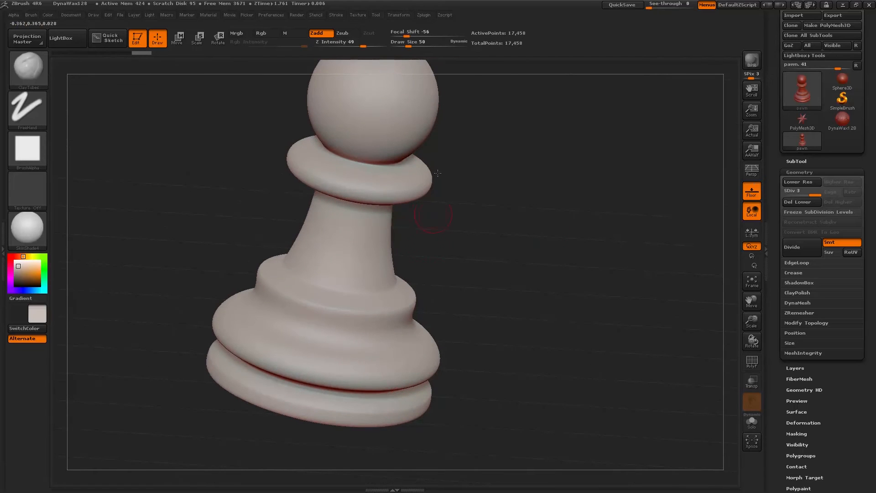
Switch the radial symmetry axis from X to Z and check the brush points from above the pawn
click(405, 14)
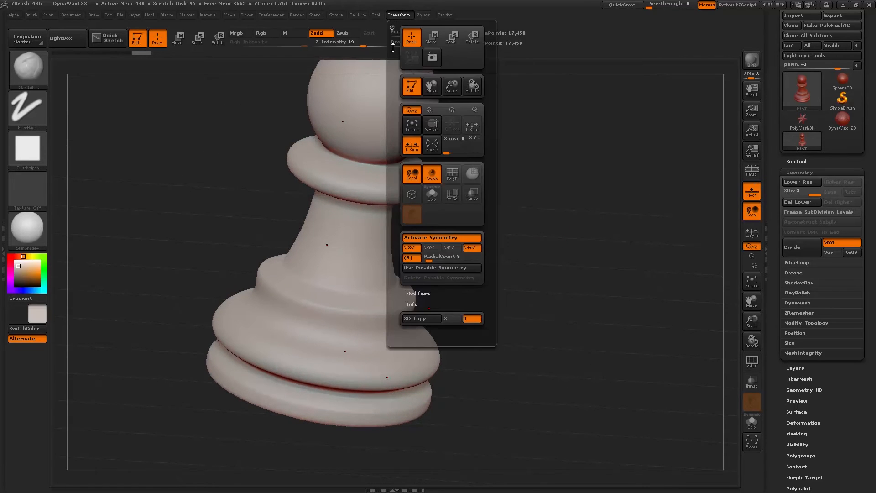
click(449, 248)
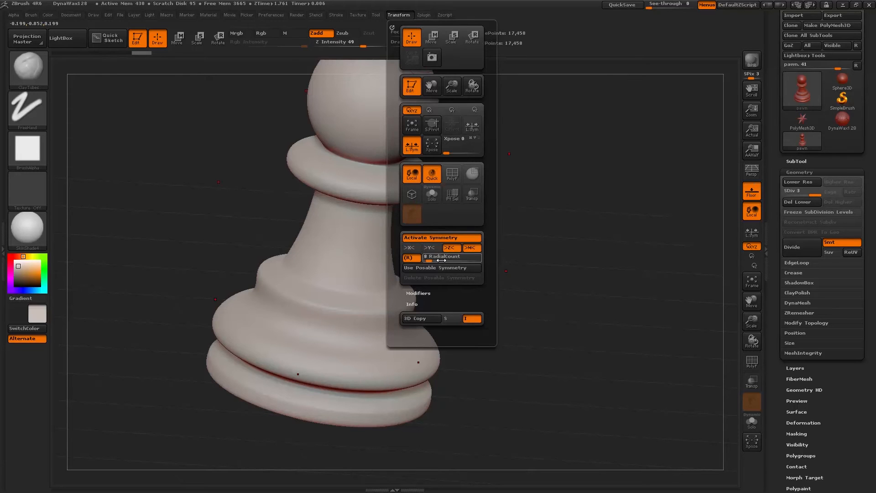
drag(457, 275, 420, 336)
drag(568, 268, 593, 317)
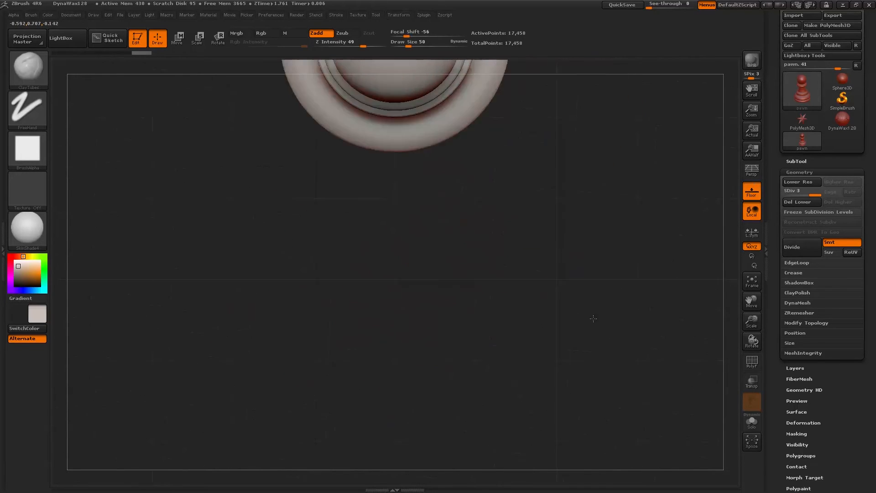
alt+drag(571, 206, 556, 348)
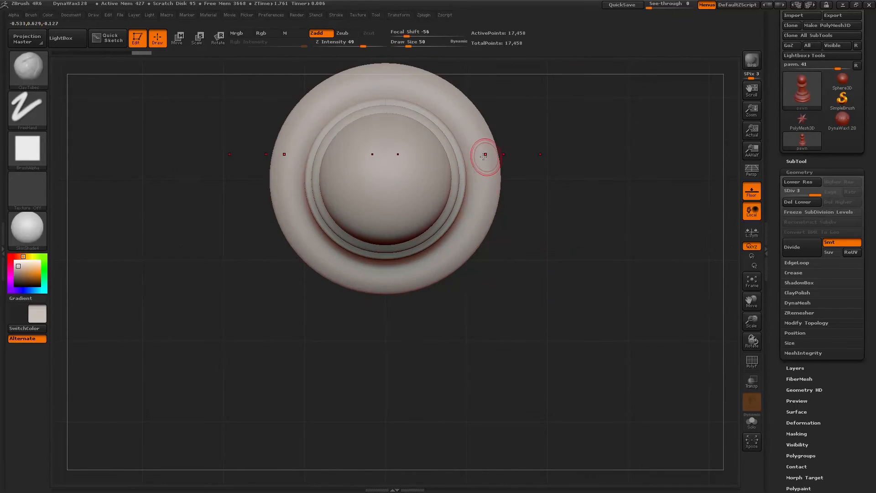
Change the radial symmetry axis from Z to Y
click(406, 15)
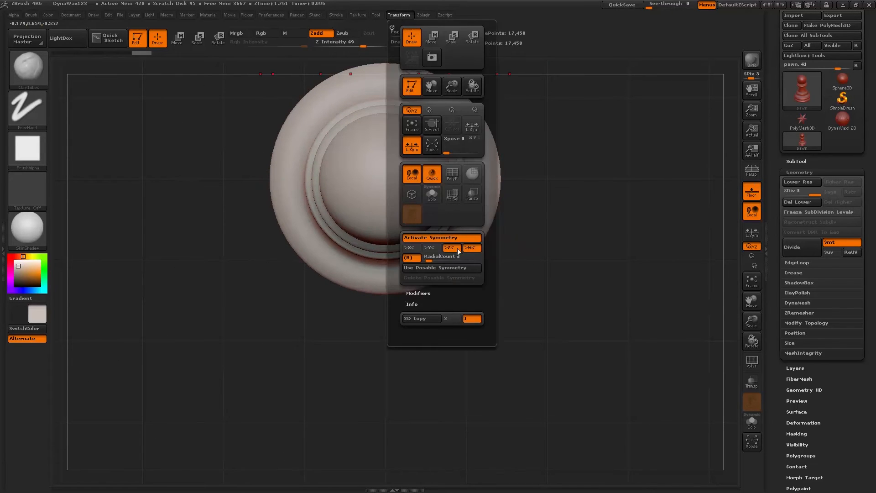
click(431, 248)
click(452, 249)
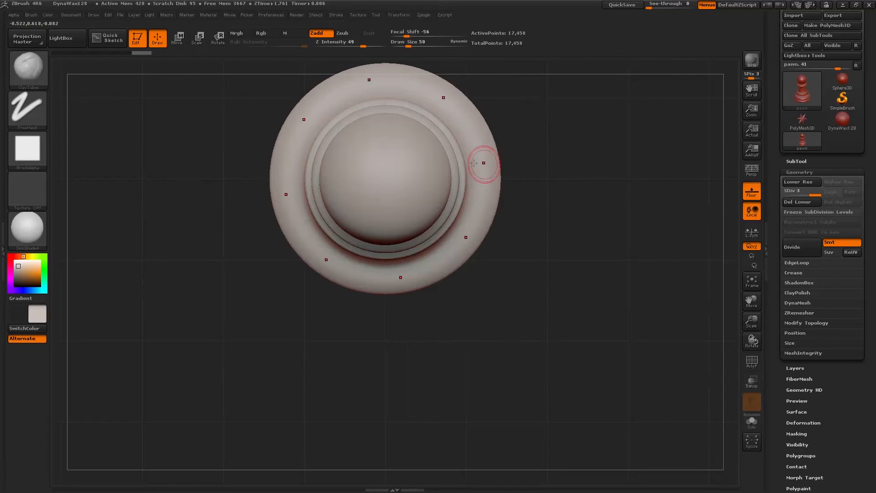
Try a ClayTubes stroke on the pawn's base with eight-way radial symmetry, and undo it
drag(513, 235, 489, 270)
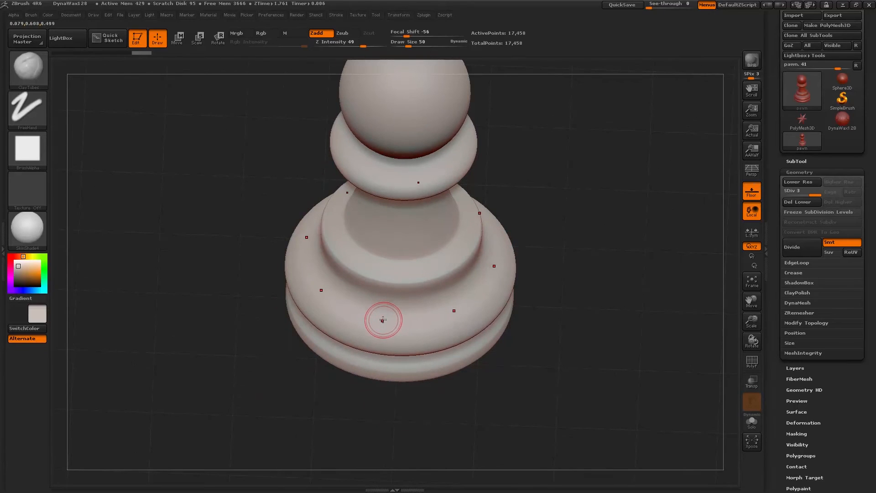
mouse_move(415, 288)
mouse_down()
mouse_move(424, 286)
mouse_move(409, 319)
mouse_move(385, 337)
mouse_up()
mouse_move(577, 289)
mouse_down()
mouse_move(574, 336)
mouse_move(596, 306)
mouse_move(593, 292)
mouse_up()
key(ctrl+z)
drag(520, 323, 498, 294)
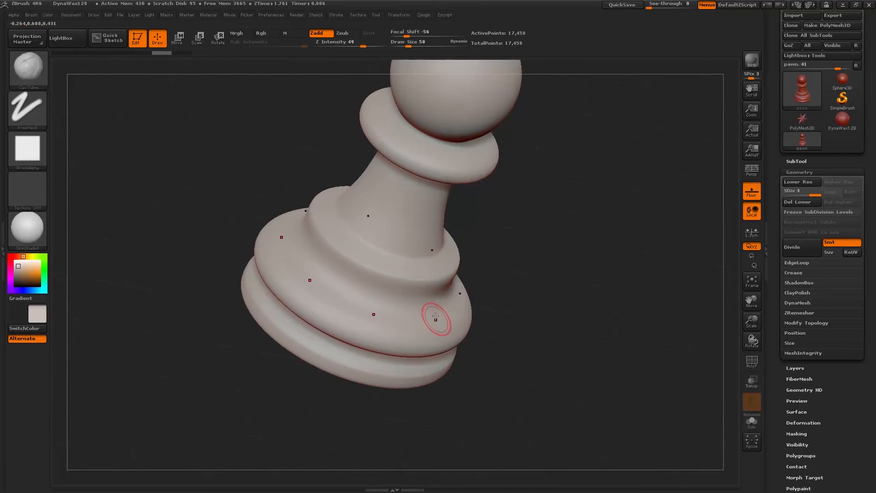
Bring up the Black_White_Pieces.jpg reference photo and examine the carved pattern on the pawn's base
click(402, 16)
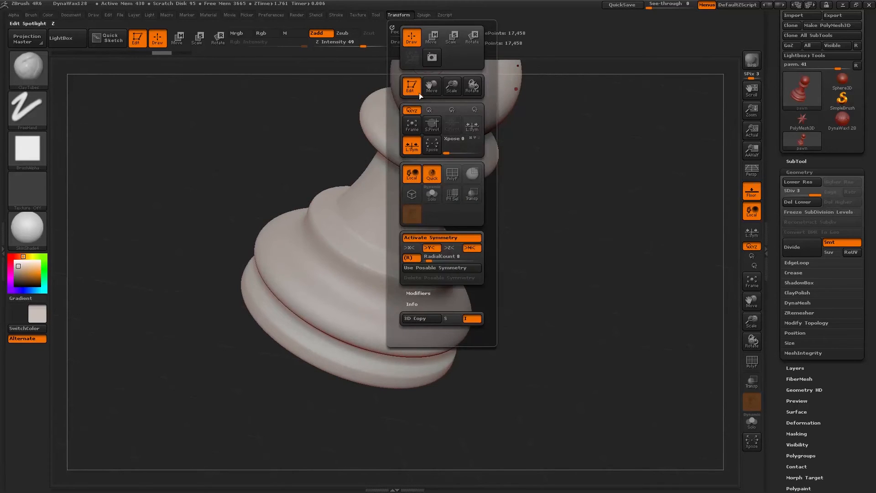
key(alt+Tab)
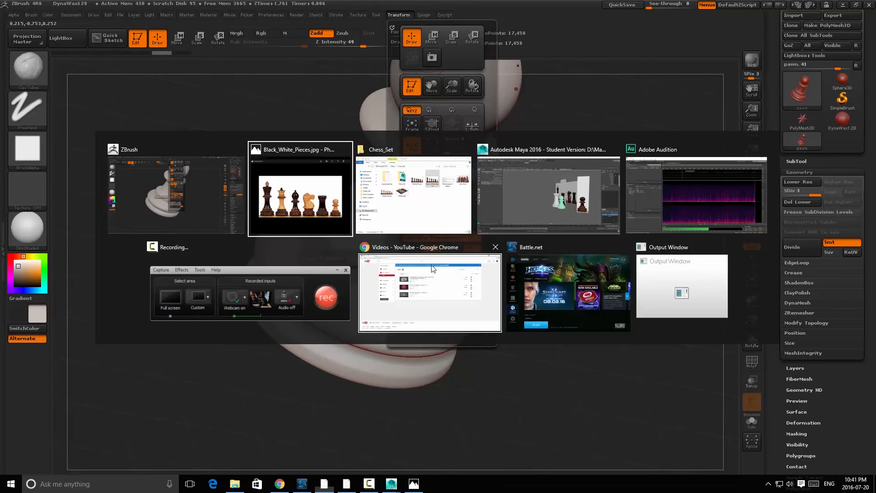
click(409, 205)
key(alt+Tab)
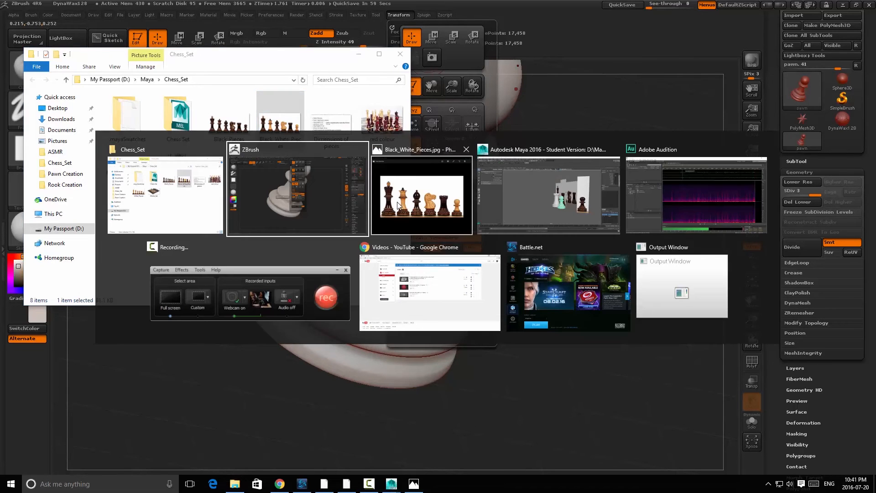
click(429, 217)
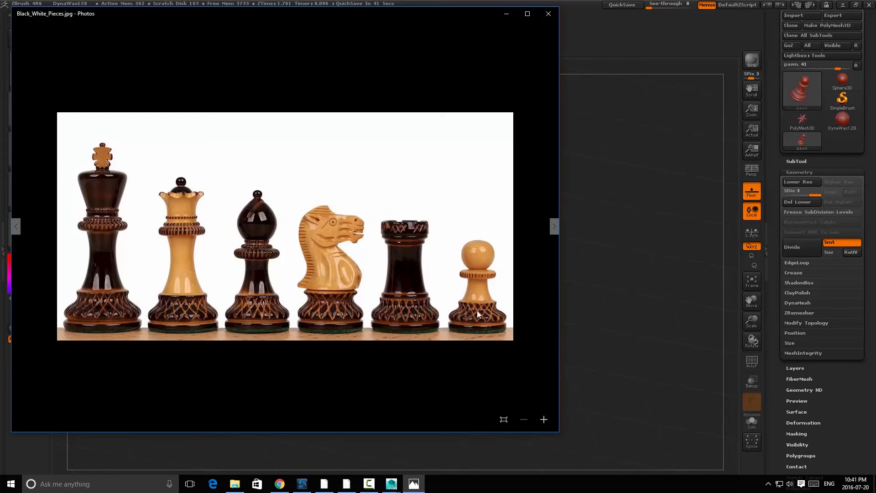
Return to ZBrush and set the radial symmetry count to 15 around the Y axis
click(580, 140)
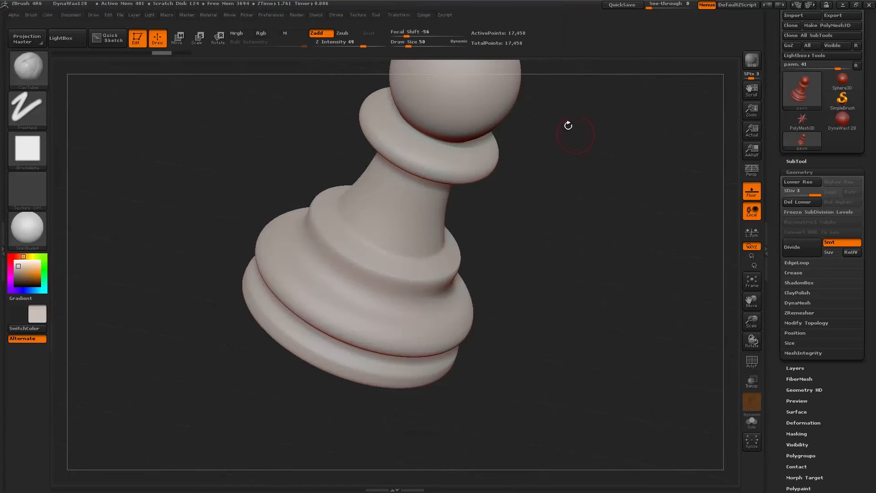
click(406, 15)
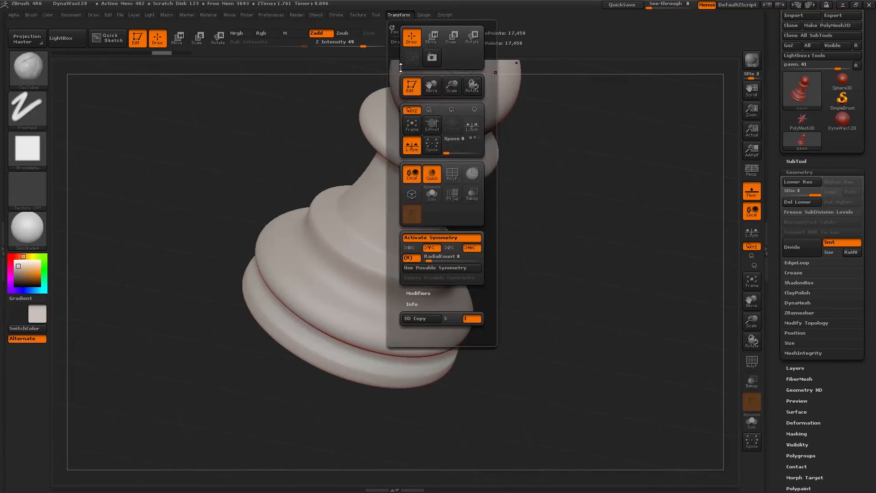
drag(436, 256, 439, 256)
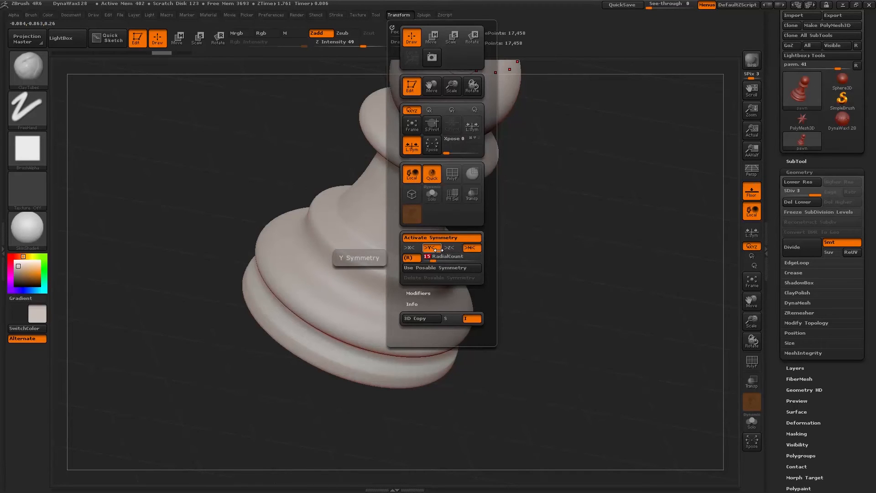
Try a ClayTubes stroke down the pawn's base with the 15-count radial symmetry, and undo it
drag(571, 228, 497, 298)
mouse_move(431, 292)
mouse_down()
mouse_move(393, 328)
mouse_move(437, 321)
mouse_up()
key(ctrl+z)
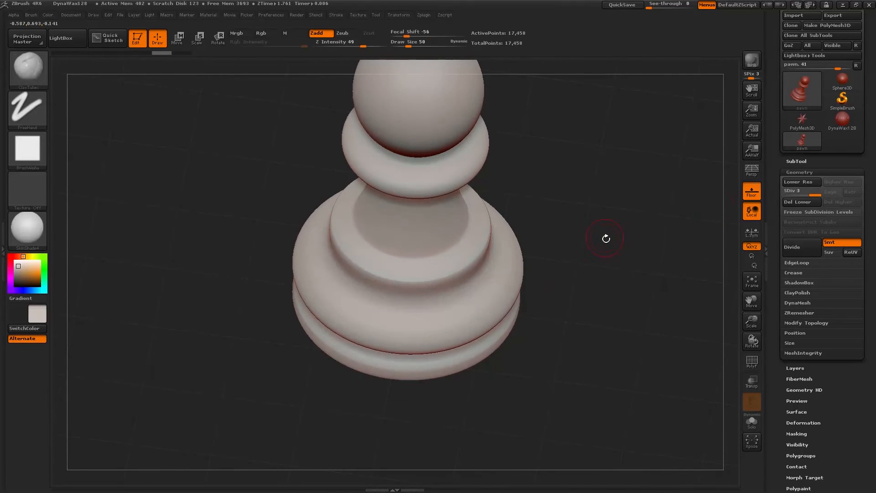
Check the pawn's mesh with the polyframe displayed, hide it again, and view the pawn straight from the side
key(shift+f)
key(shift+f)
drag(612, 254, 709, 240)
drag(661, 229, 603, 245)
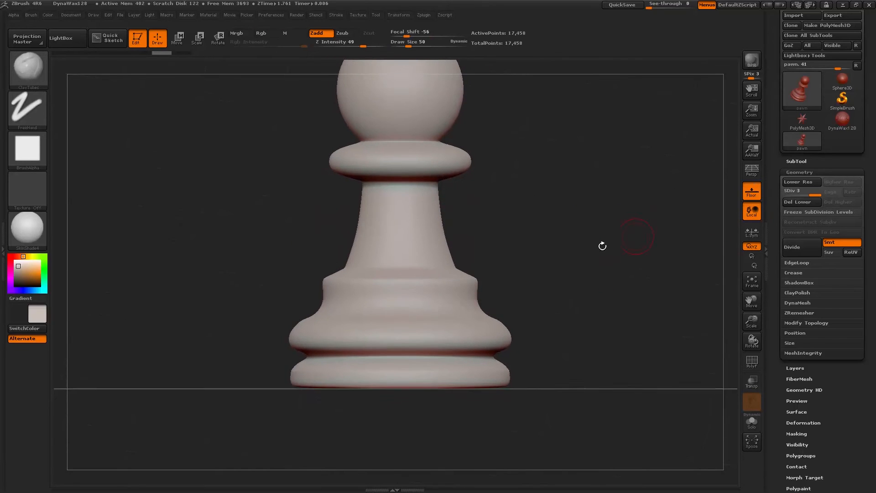
Try a ClayTubes stroke on the pawn's base, undo it, and subdivide the mesh to level 4
drag(419, 308, 460, 275)
key(ctrl+z)
click(801, 246)
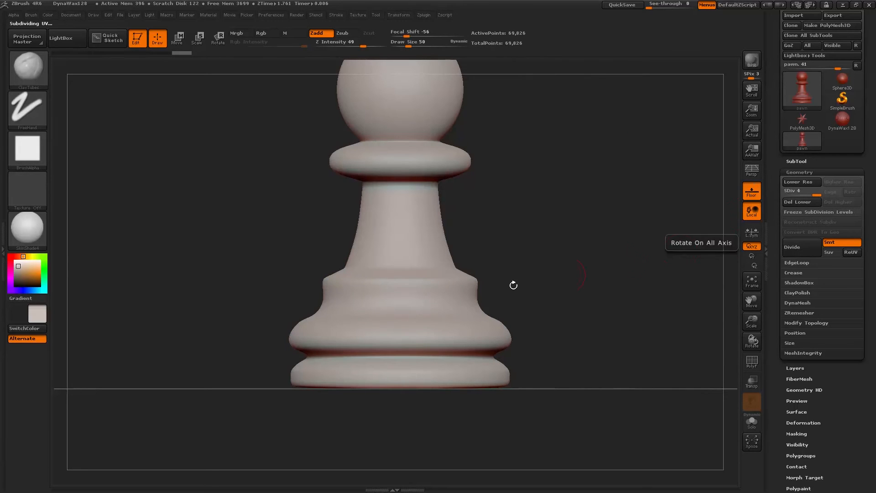
Check the base pattern in Black_White_Pieces.jpg, return to ZBrush, and try a diagonal ClayTubes stroke on the lower bulge before undoing it
drag(522, 271, 513, 280)
key(alt+Tab)
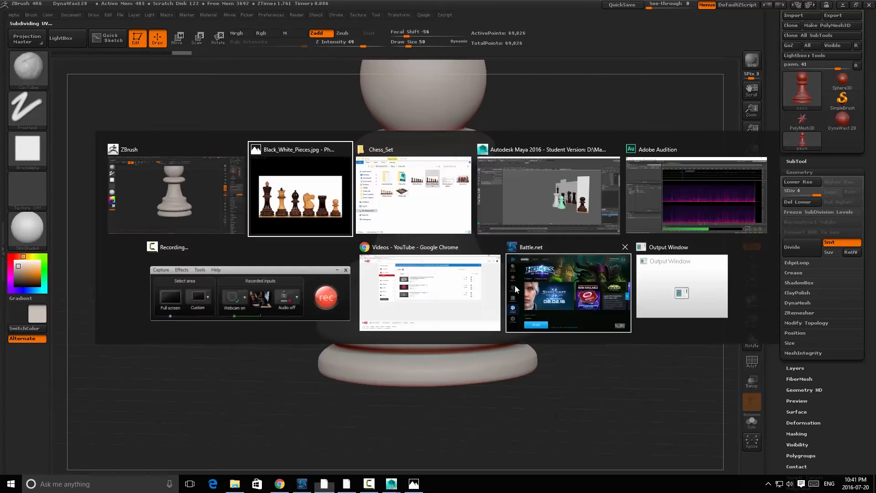
key(alt+Tab)
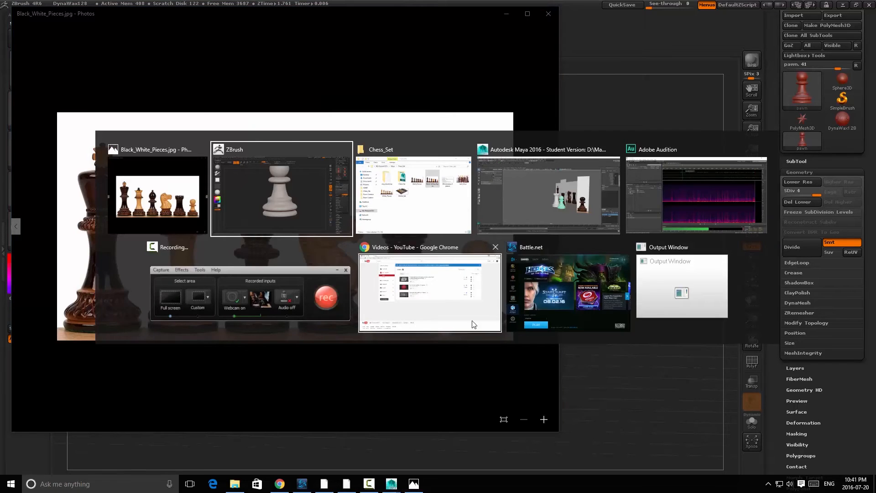
mouse_move(425, 348)
mouse_down()
mouse_move(403, 349)
mouse_move(417, 342)
mouse_up()
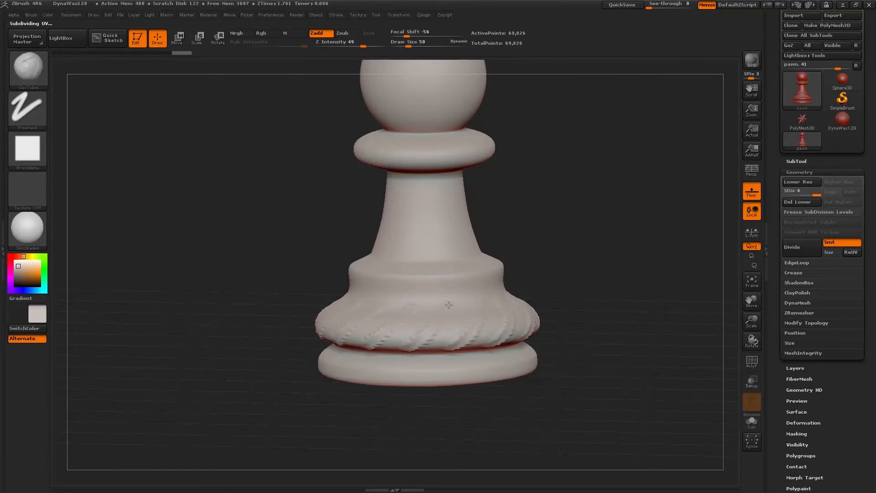
key(ctrl+z)
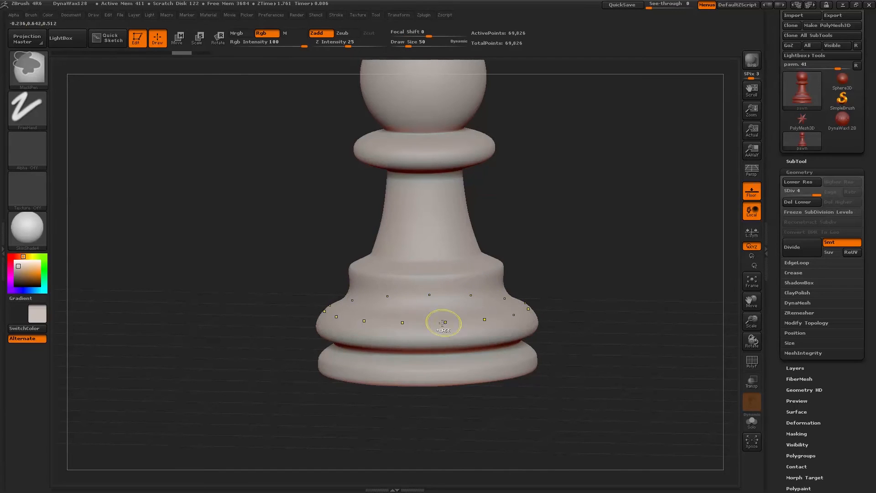
Reduce the draw size to 35 and subdivide the pawn to level 5
key(space)
mouse_move(441, 322)
mouse_down()
mouse_move(447, 325)
mouse_move(437, 326)
mouse_up()
click(791, 249)
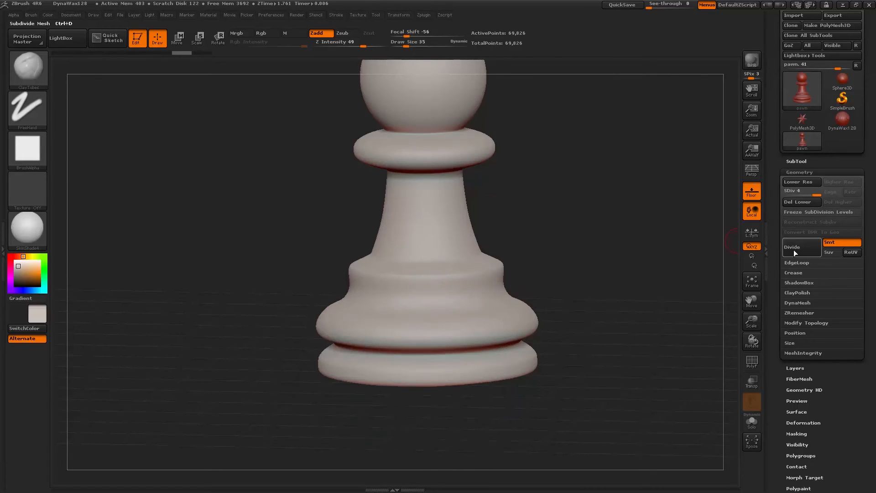
Try diagonal ClayTubes strokes up the pawn's base, comparing with the reference photo, and undo the strokes
drag(496, 249, 486, 255)
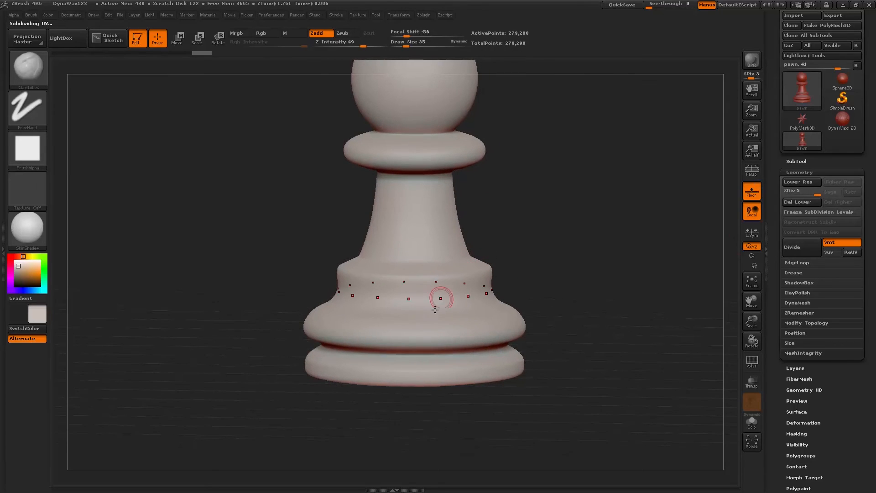
mouse_move(421, 348)
mouse_down()
mouse_move(402, 348)
mouse_move(415, 344)
mouse_up()
mouse_move(451, 284)
mouse_down()
mouse_move(401, 285)
mouse_move(420, 289)
mouse_up()
key(alt+Tab)
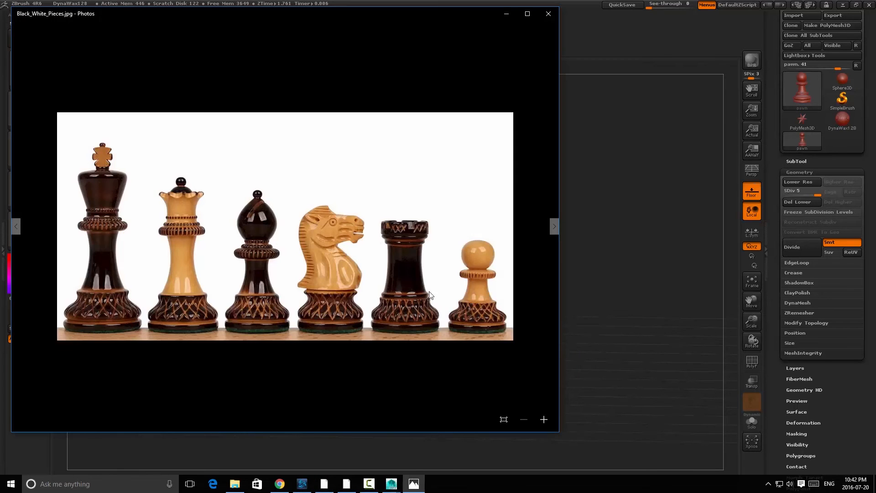
key(alt+Tab)
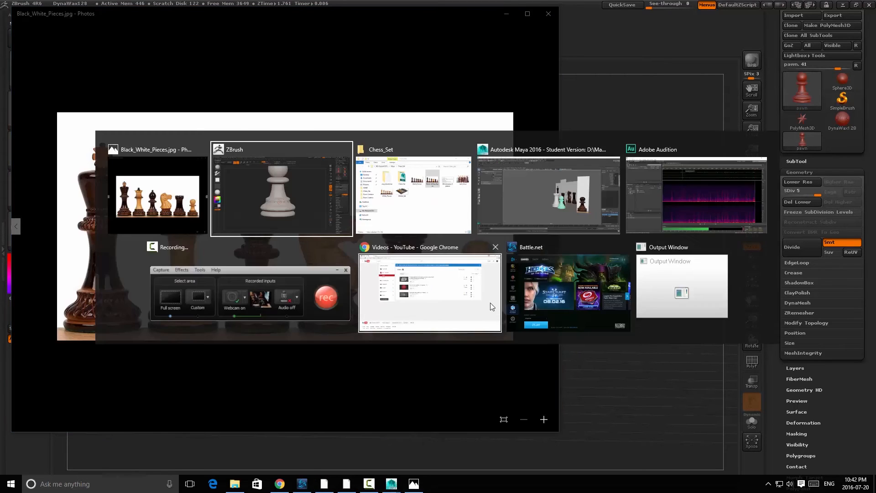
mouse_move(514, 327)
mouse_down()
mouse_move(456, 318)
mouse_move(393, 351)
mouse_move(400, 349)
mouse_up()
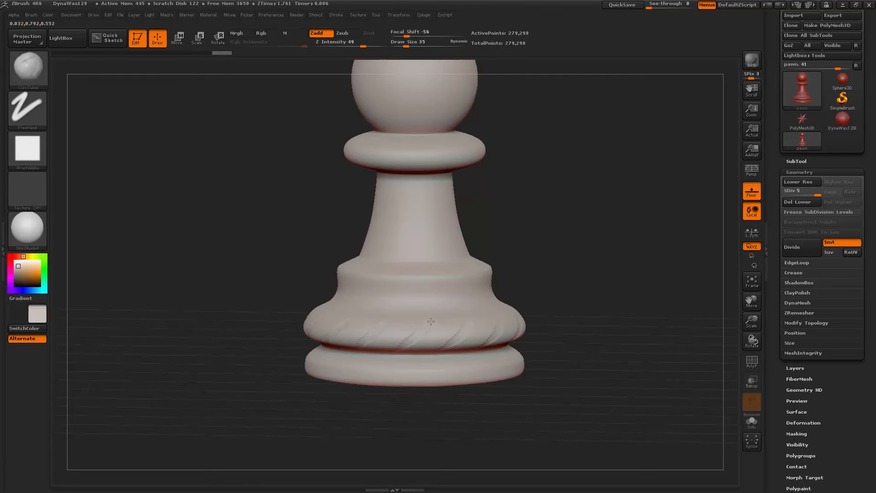
drag(453, 288, 457, 280)
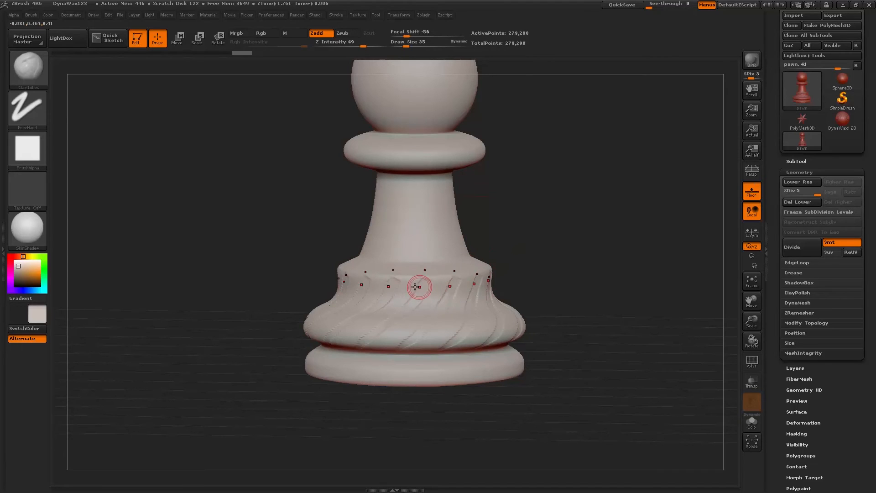
key(ctrl+z)
Set the ClayTubes draw size to 30
key(space)
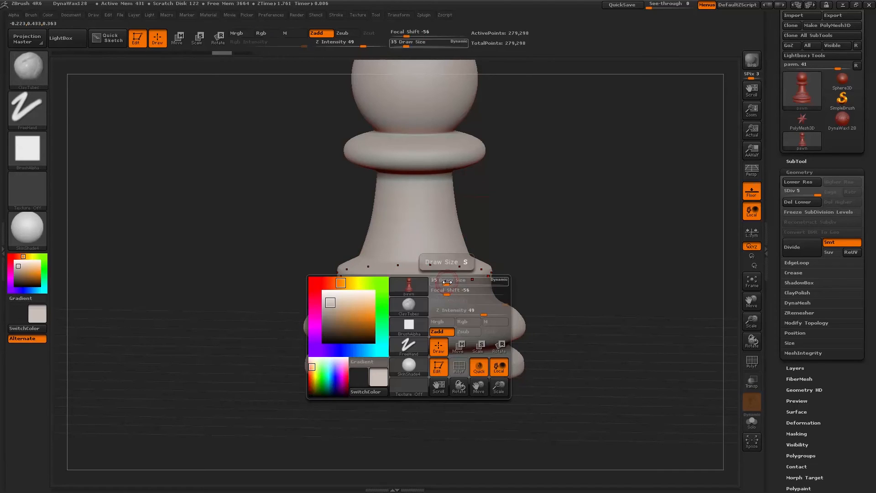
drag(449, 282, 446, 282)
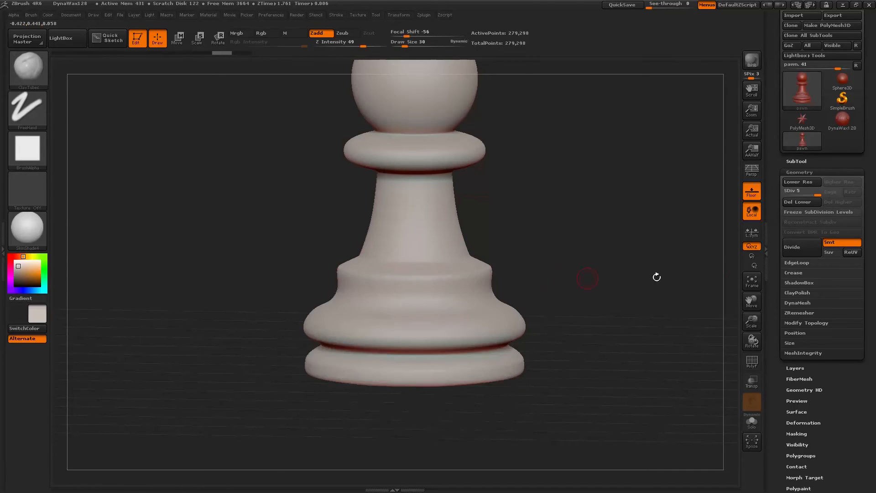
Set the DynaMesh resolution to 1024 and start DynaMesh on the pawn, agreeing to freeze its subdivision levels
click(815, 304)
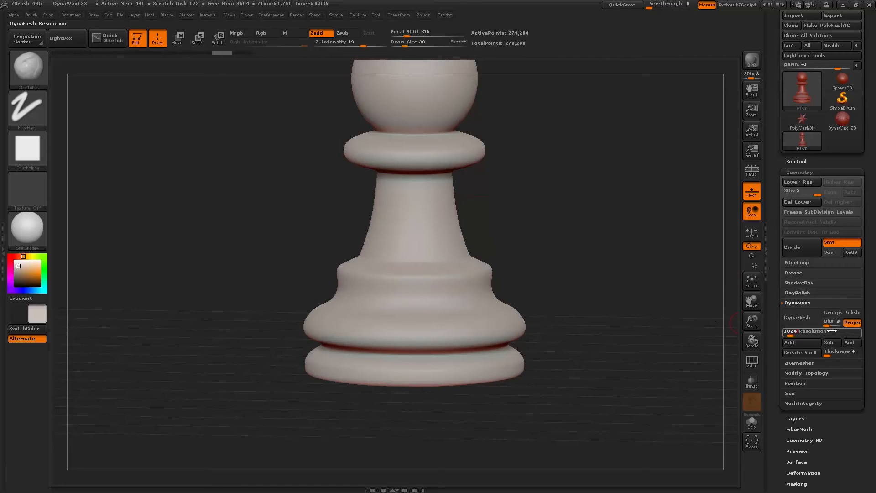
click(812, 322)
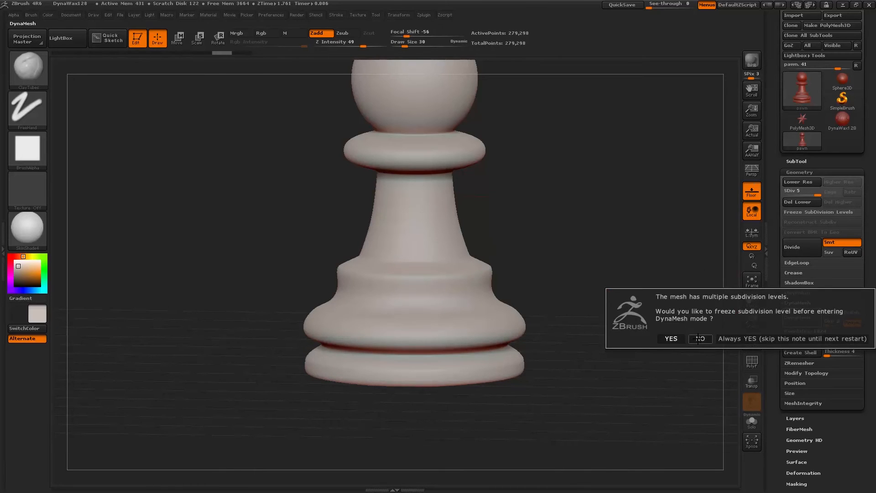
click(671, 338)
Try to reconstruct a lower subdivision level for the pawn, and turn off the subdivision level freeze
click(803, 222)
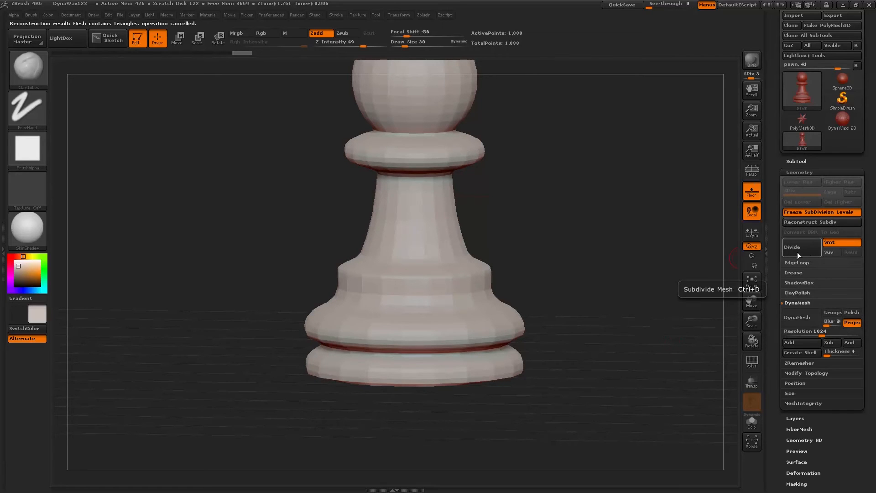
drag(649, 228, 586, 255)
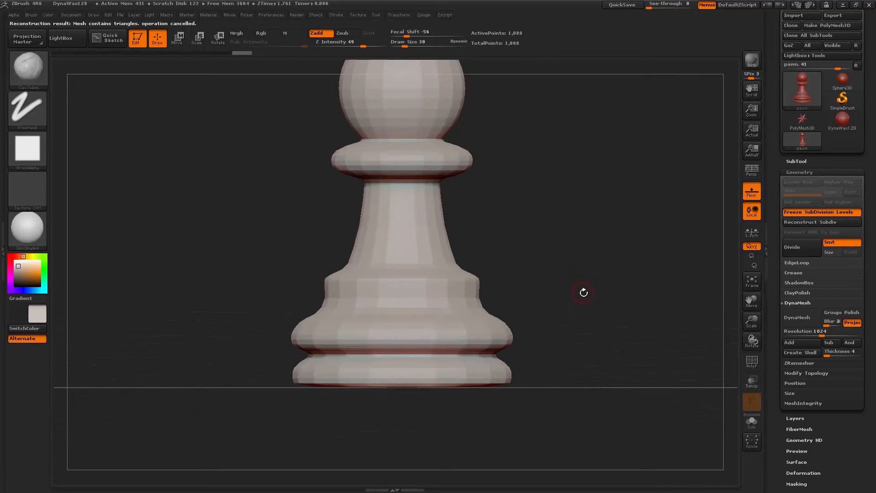
drag(584, 291, 583, 313)
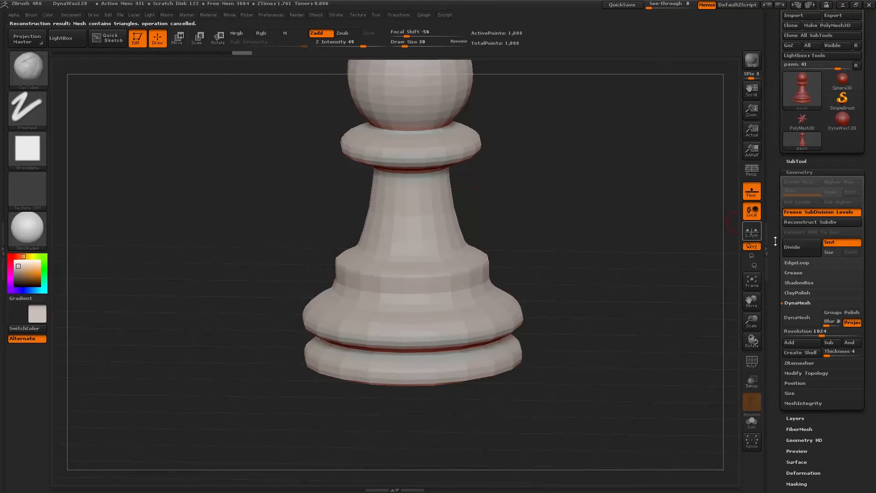
click(822, 212)
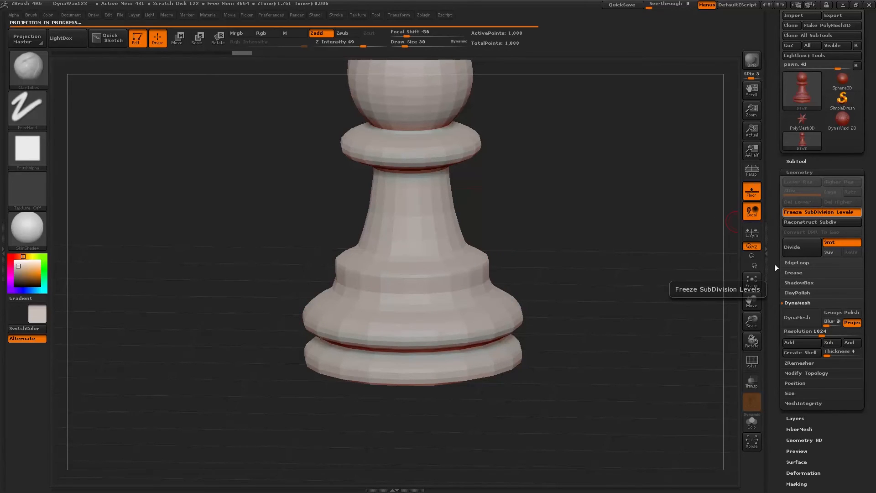
Display the polyframe briefly to check the pawn's topology, and hide it again
shift+drag(703, 265, 702, 270)
key(shift+f)
key(shift+f)
drag(673, 295, 675, 305)
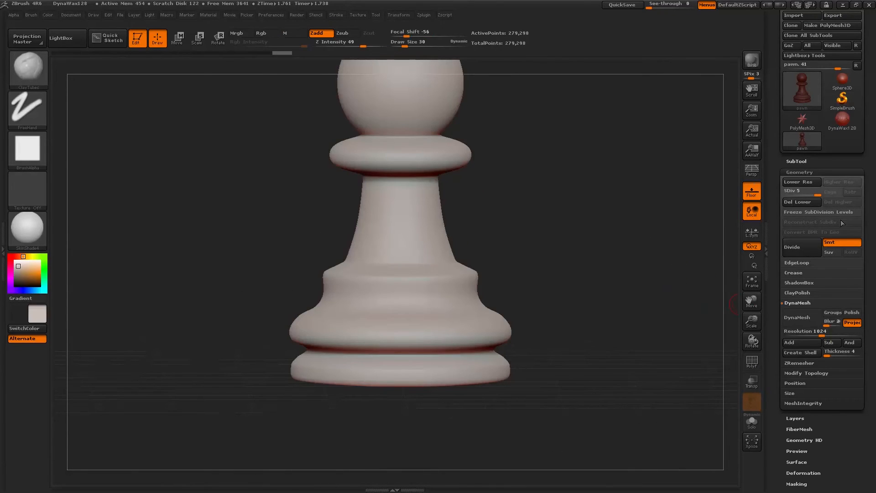
Delete the pawn's lower subdivision levels, divide the mesh once more, and check its polyframe
click(812, 203)
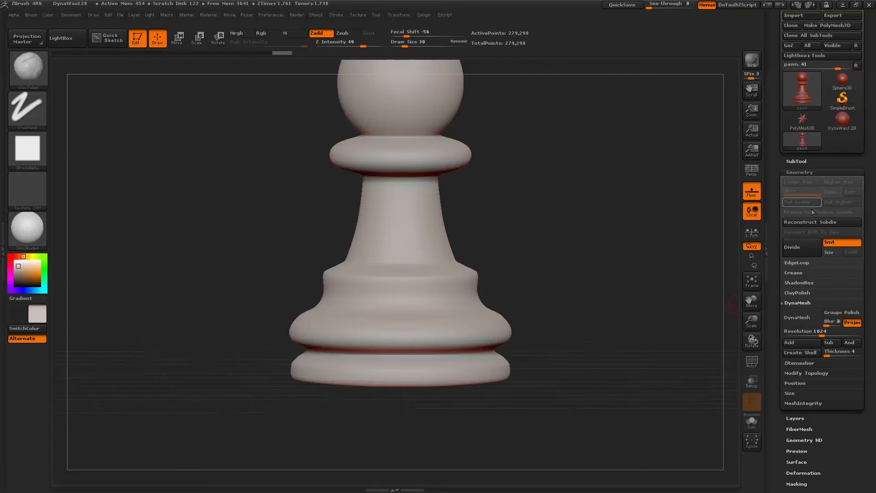
click(803, 251)
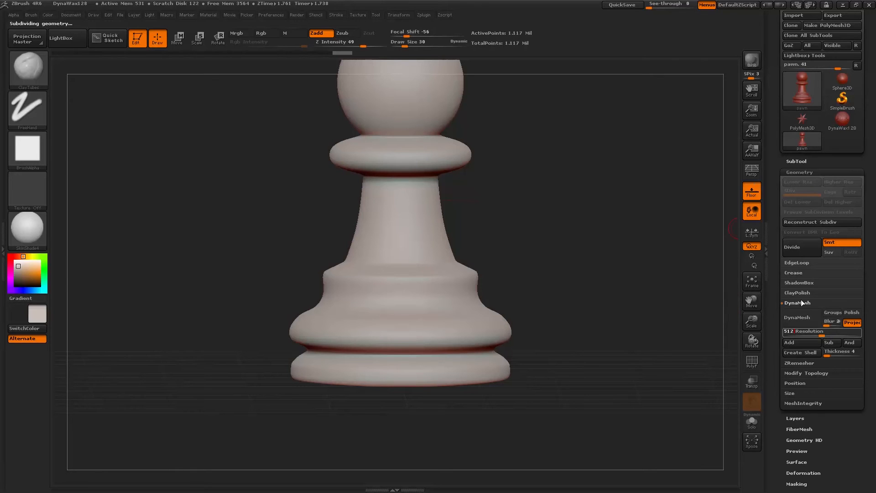
drag(710, 319, 710, 324)
key(shift+f)
key(shift+f)
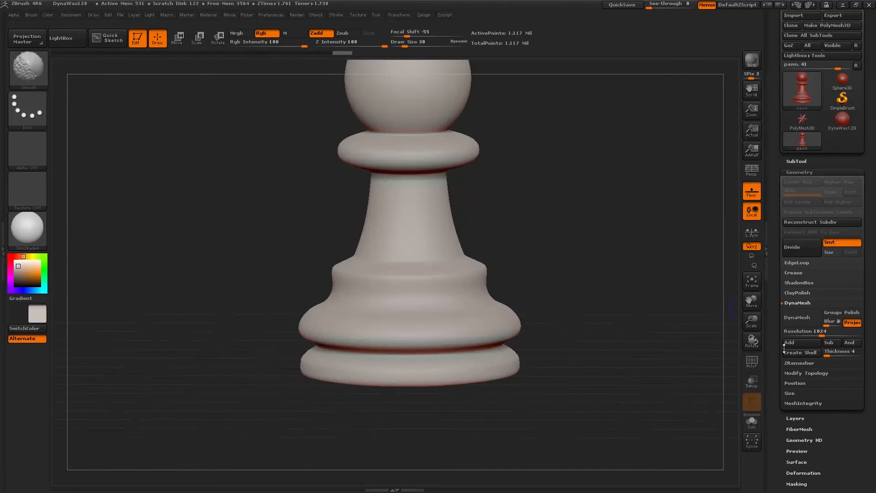
Convert the pawn to DynaMesh at resolution 1024 and inspect the base close up with the polyframe displayed
click(794, 317)
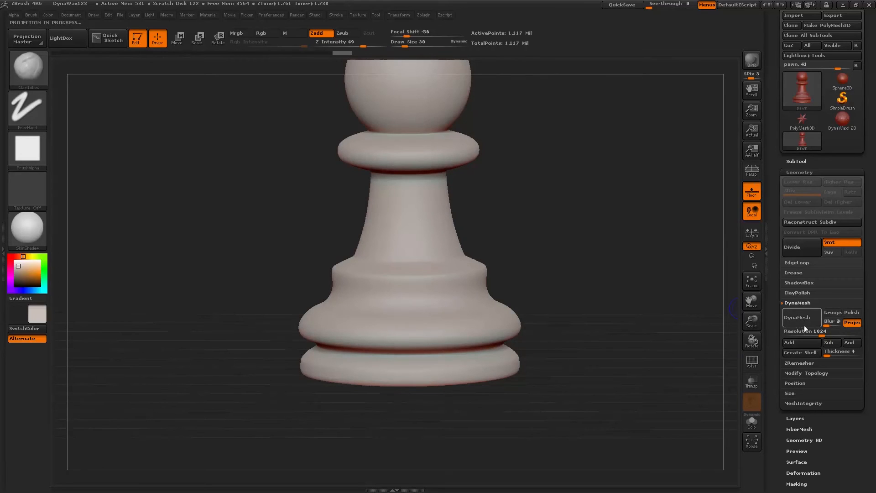
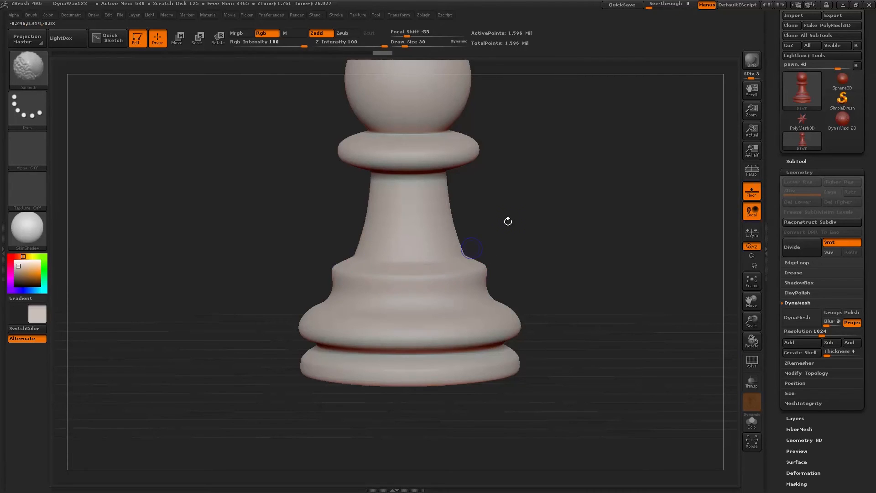
key(shift+f)
alt+drag(509, 232, 515, 329)
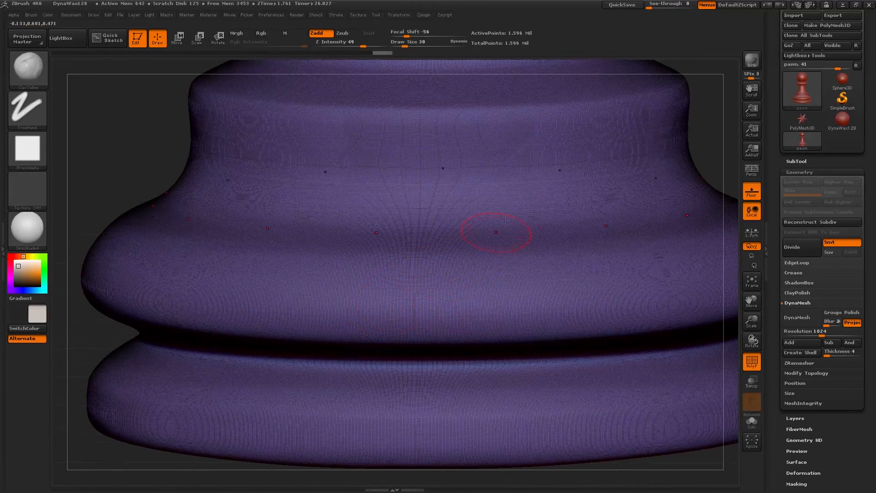
key(shift+f)
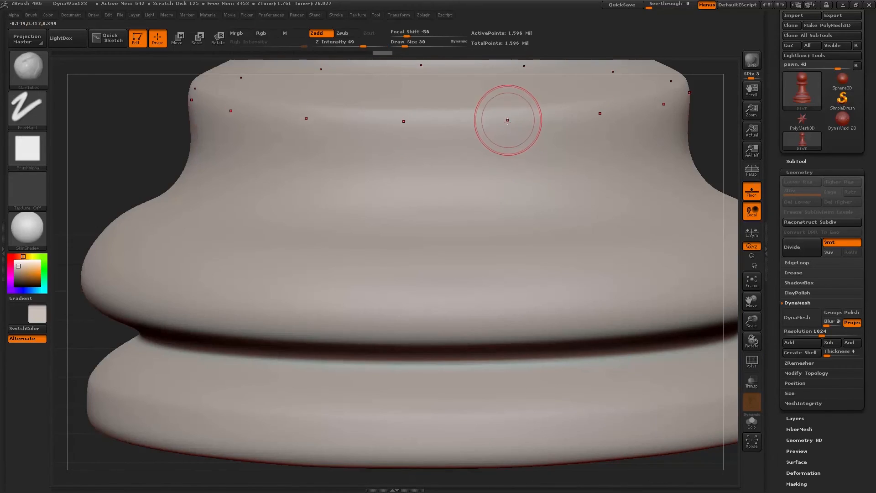
Sculpt slanted ClayTubes bands around the base, from the lower groove up to the shoulder rim, using radial symmetry
alt+drag(718, 119, 659, 127)
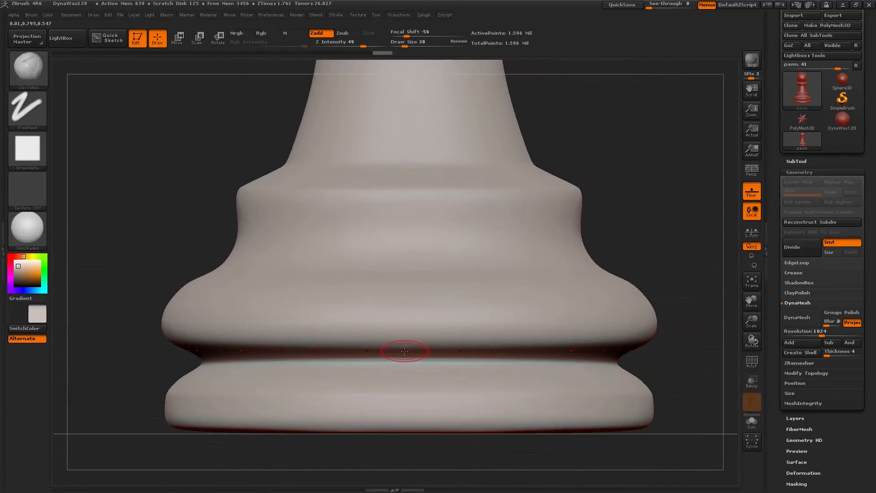
drag(631, 216, 513, 279)
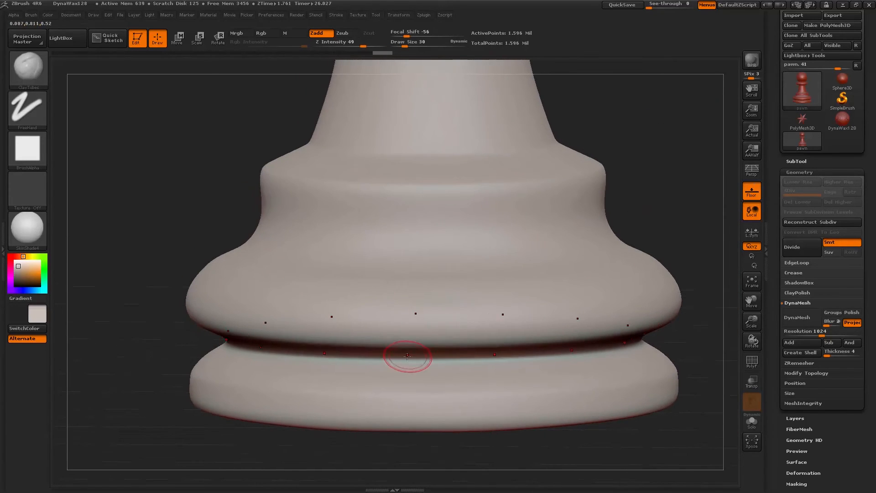
drag(385, 350, 416, 319)
drag(462, 251, 486, 192)
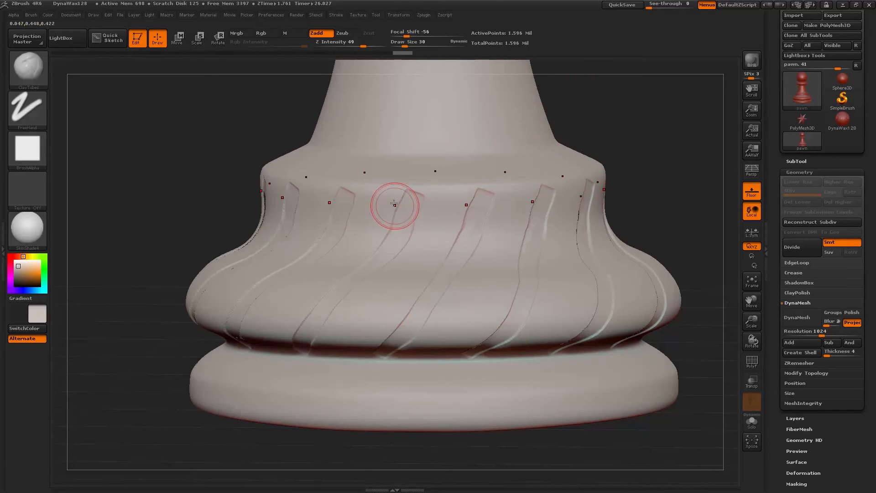
Check the reference photo's pattern and sculpt oppositely slanted ClayTubes bands from the shoulder rim down to the groove, crossing the first set
key(alt+Tab)
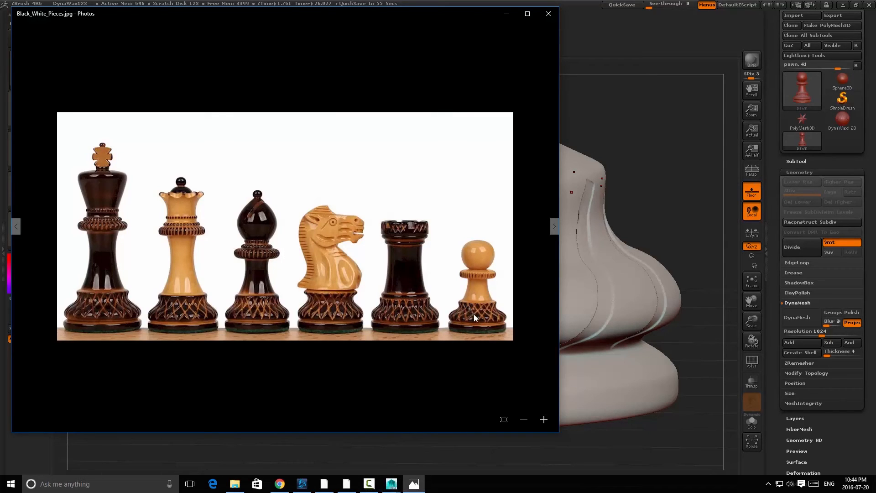
key(alt+Tab)
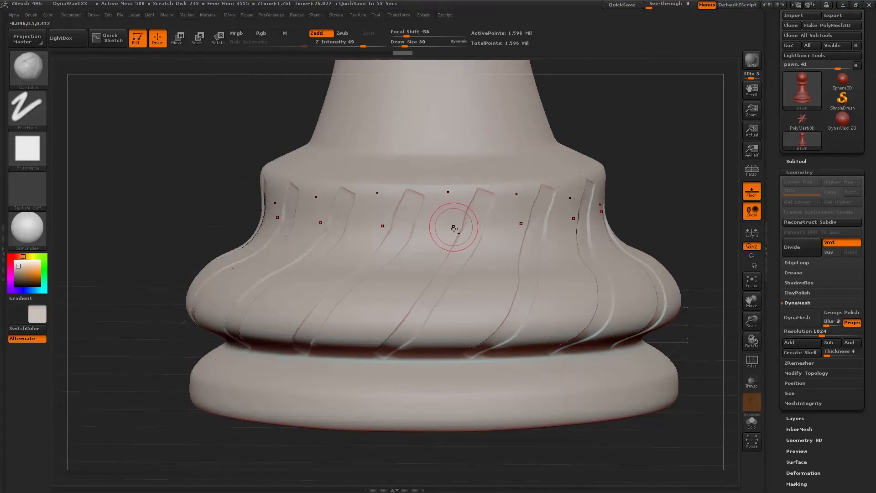
drag(653, 141, 629, 142)
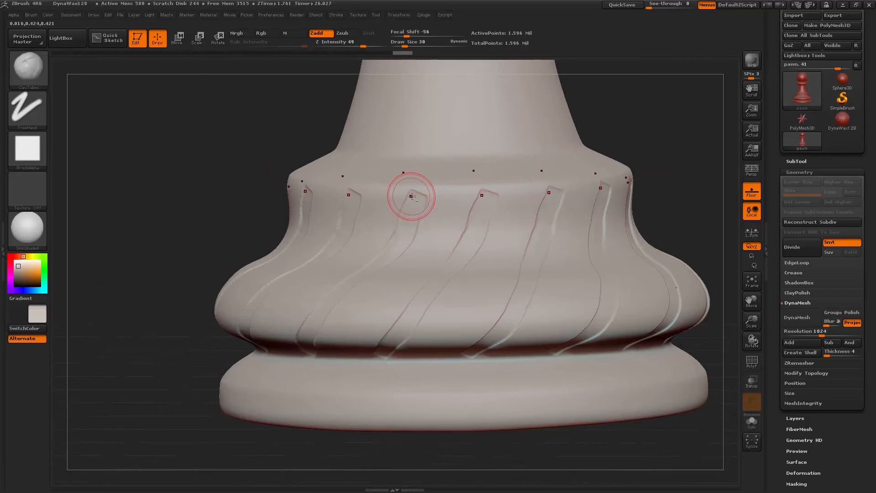
drag(412, 196, 437, 220)
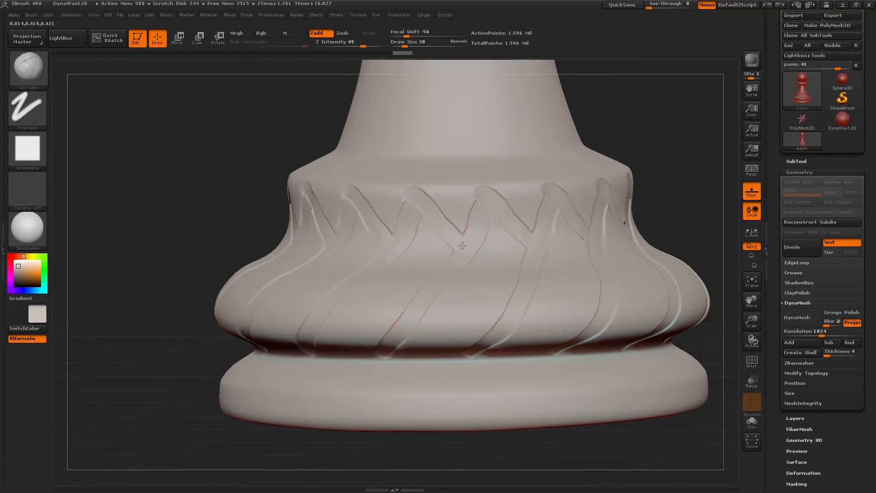
drag(522, 310, 562, 354)
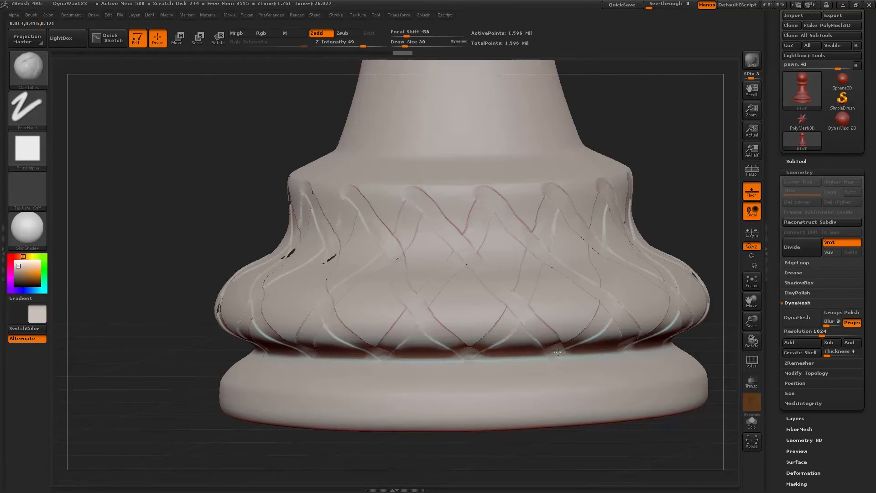
Compare the pawn's base with the reference photo and undo the crisscross ClayTubes bands
alt+drag(666, 126, 565, 242)
alt+drag(561, 207, 590, 209)
key(alt+Tab)
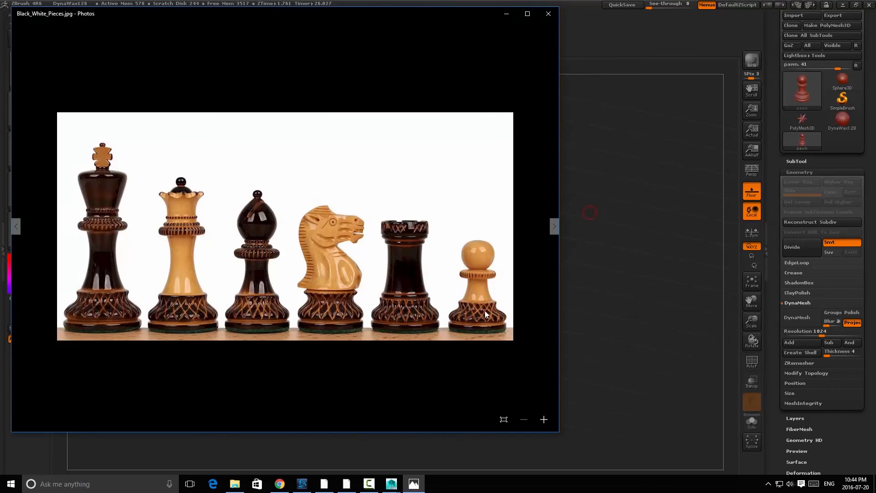
key(alt+Tab)
drag(583, 193, 598, 298)
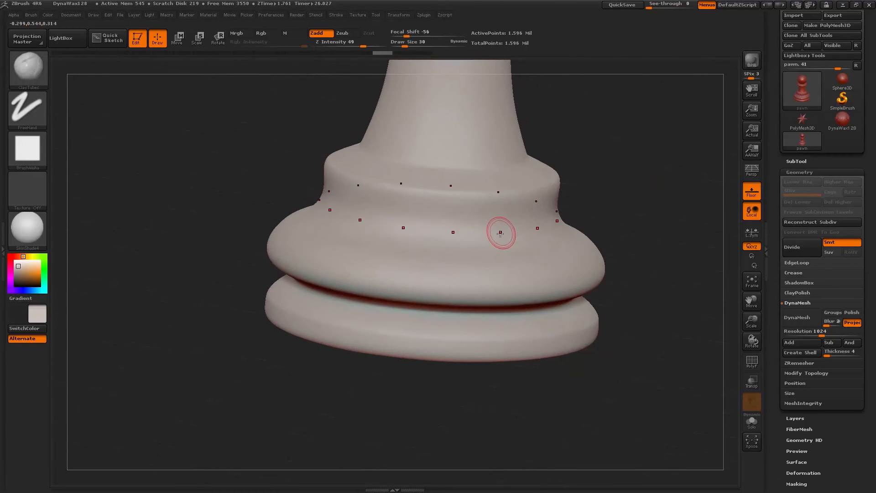
key(alt+Tab)
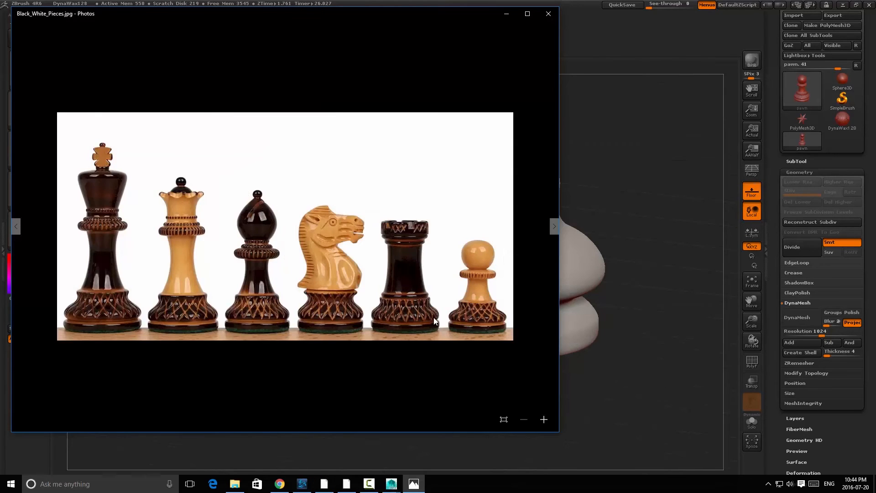
key(alt+Tab)
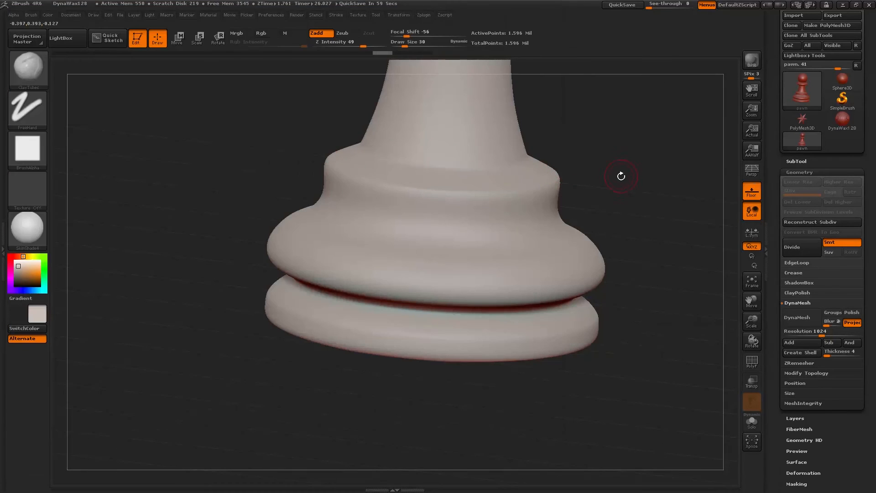
Sculpt slanted ridges around the base from the lower groove up to the shoulder rim, using the Standard brush at draw size 20
drag(621, 176, 557, 196)
key(space)
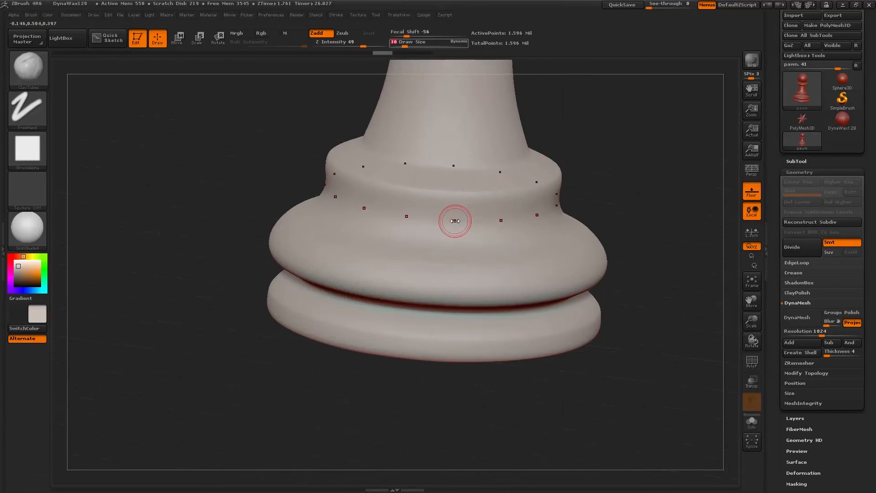
key(space)
drag(454, 221, 455, 223)
key(b)
key(s)
key(t)
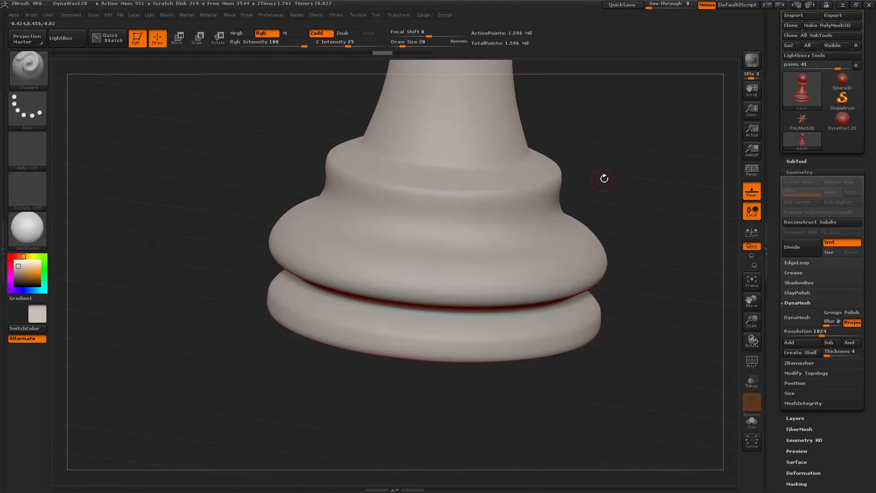
shift+drag(602, 179, 540, 218)
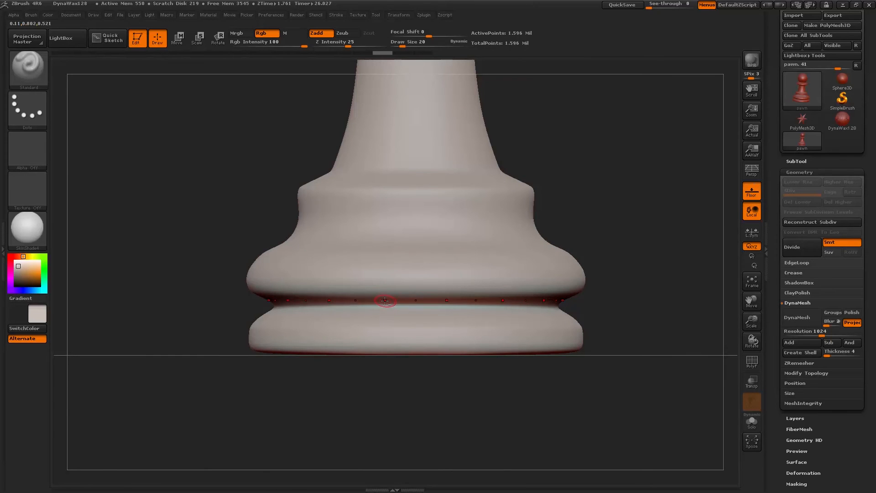
drag(386, 298, 457, 190)
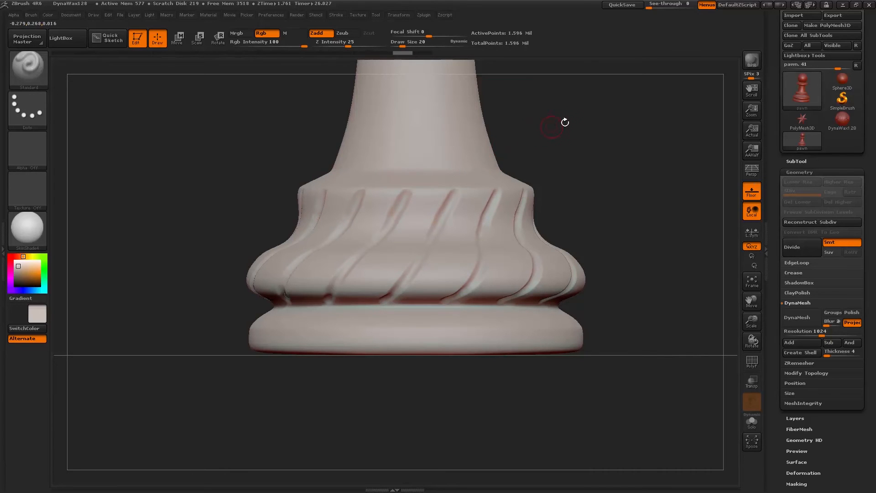
Sculpt oppositely slanted Standard brush ridges from the shoulder rim down to the groove and compare the crisscross with the reference photo
mouse_move(575, 171)
mouse_down()
mouse_move(575, 200)
mouse_move(568, 150)
mouse_move(561, 178)
mouse_up()
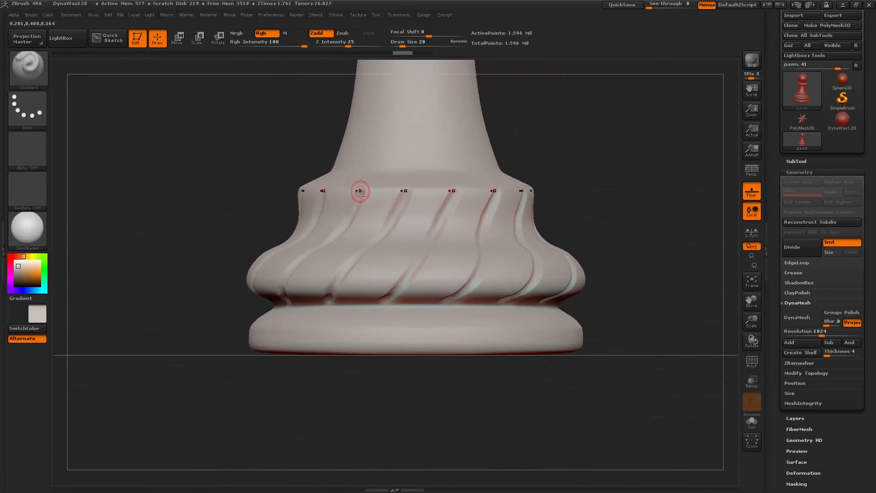
drag(364, 194, 387, 221)
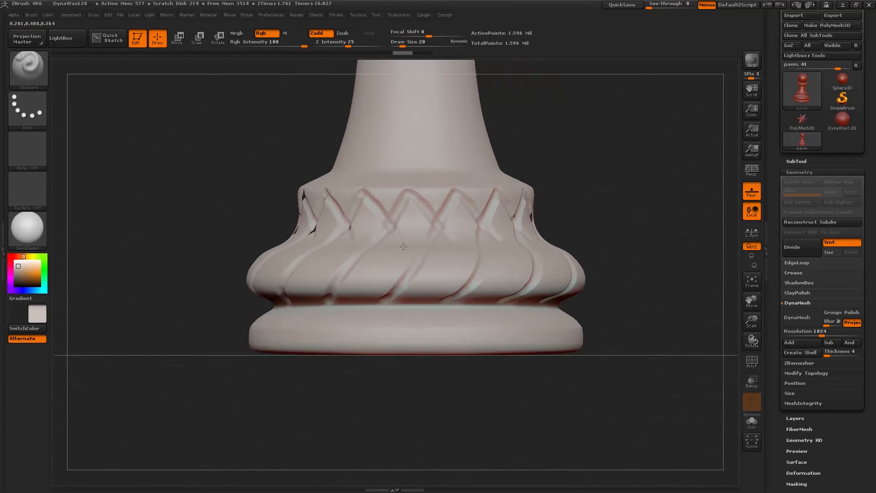
drag(417, 265, 442, 297)
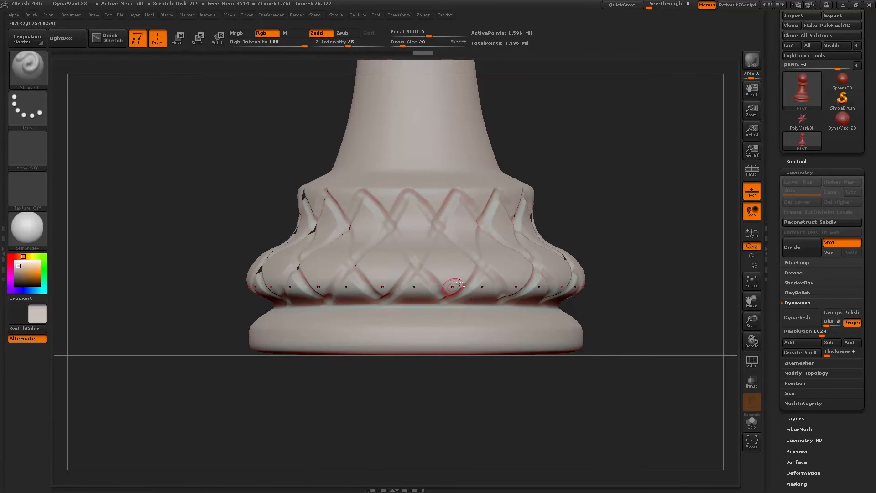
key(alt+Tab)
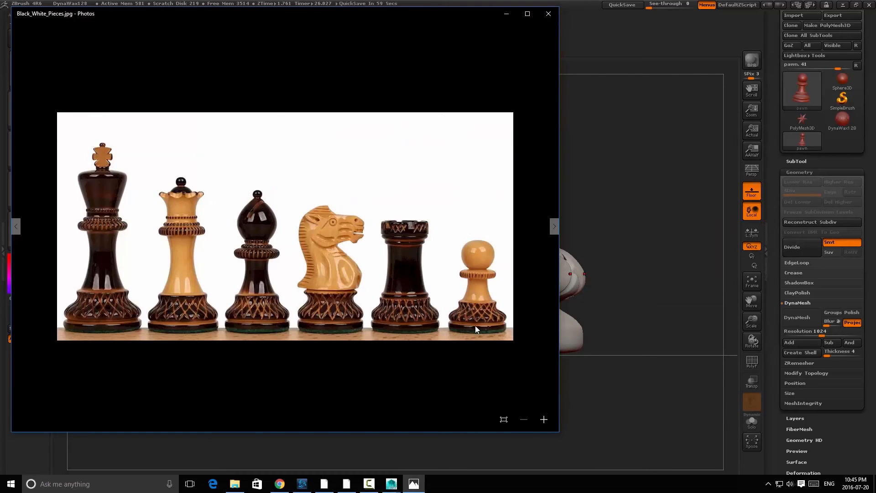
key(alt+Tab)
Add short Standard brush strokes at the shoulder rim, on the peaks where the ridges meet, redoing the first stroke
mouse_move(575, 184)
alt+mouse_down()
mouse_move(584, 188)
mouse_move(651, 132)
mouse_move(577, 172)
alt+mouse_up()
key(f)
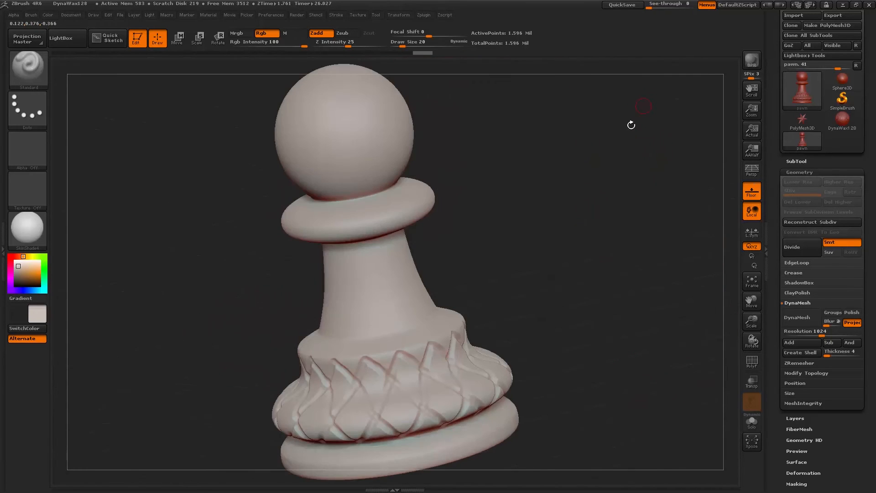
alt+drag(519, 273, 608, 225)
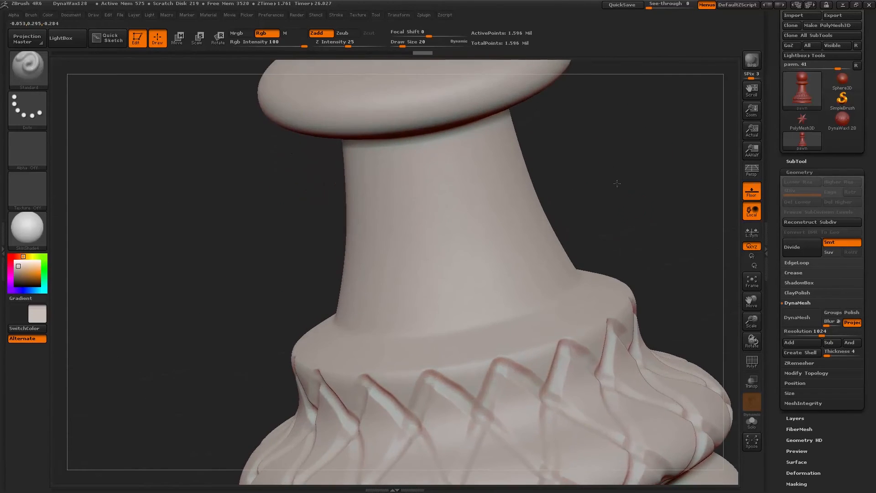
alt+drag(616, 184, 578, 100)
drag(463, 296, 463, 301)
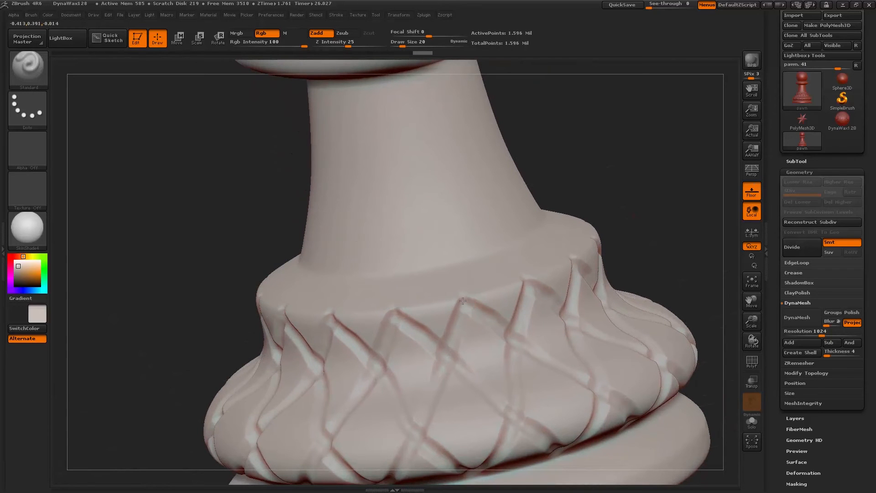
key(ctrl+z)
mouse_move(457, 300)
mouse_down()
mouse_move(465, 304)
mouse_move(471, 292)
mouse_up()
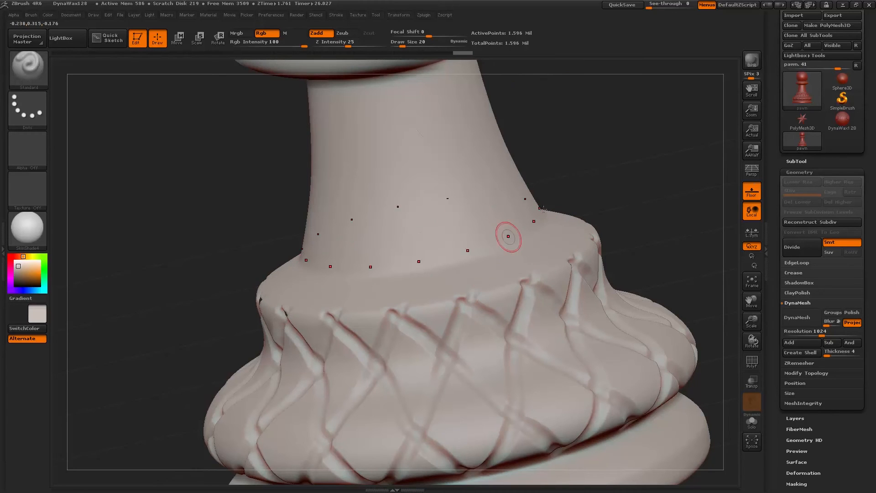
Examine the whole pawn and compare its base pattern with the pawn in the reference photo
mouse_move(635, 158)
mouse_down()
mouse_move(586, 219)
mouse_move(601, 205)
mouse_move(548, 201)
mouse_move(526, 140)
mouse_up()
drag(544, 264, 532, 277)
key(alt+Tab)
key(alt+Tab)
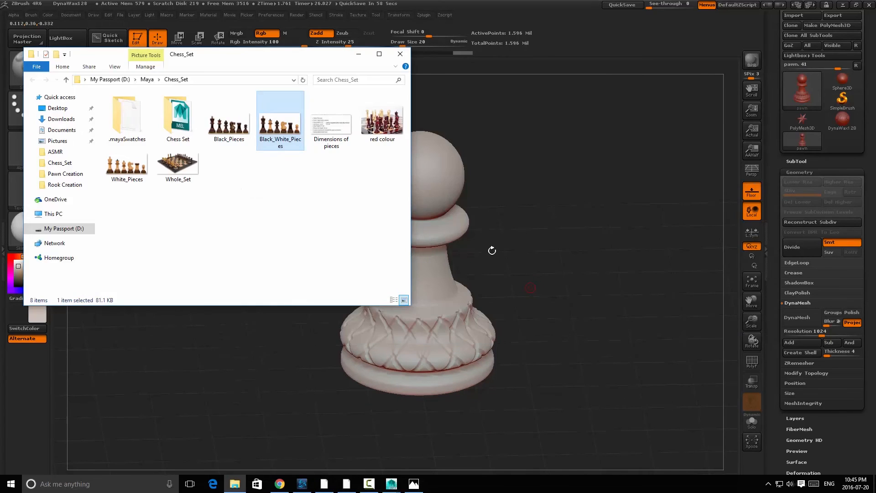
key(alt+Tab)
key(alt+Tab)
key(alt+Tab)
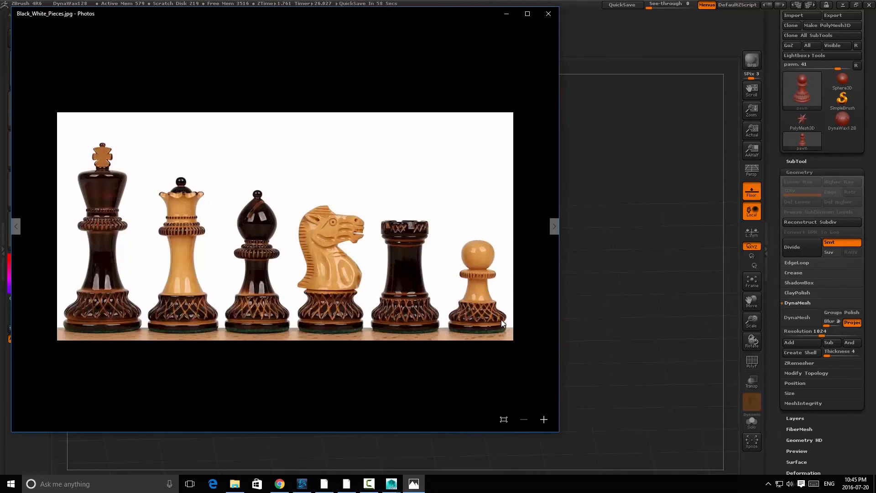
key(alt+Tab)
Switch to the ClayBuildup brush and thicken the bands that slant down to the left, from their middle crossings to the lower groove
alt+drag(548, 325, 471, 280)
mouse_move(578, 213)
mouse_down()
mouse_move(579, 201)
mouse_move(570, 255)
mouse_up()
key(b)
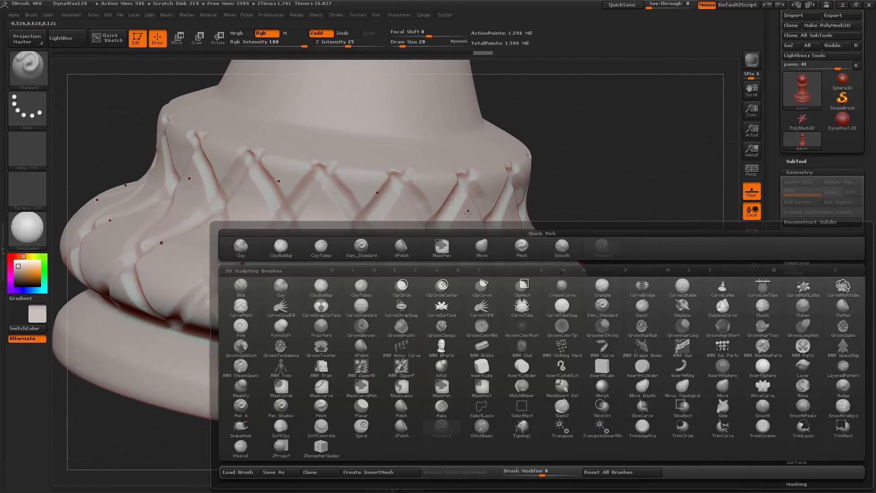
key(b)
key(c)
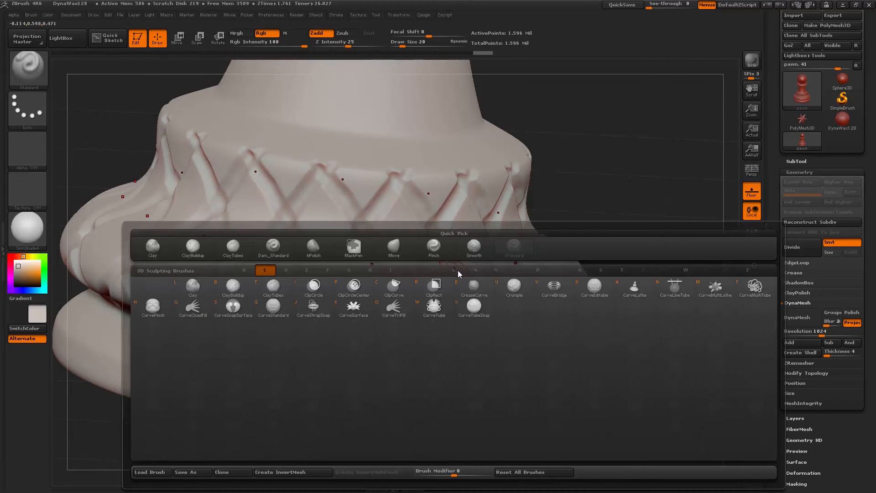
key(b)
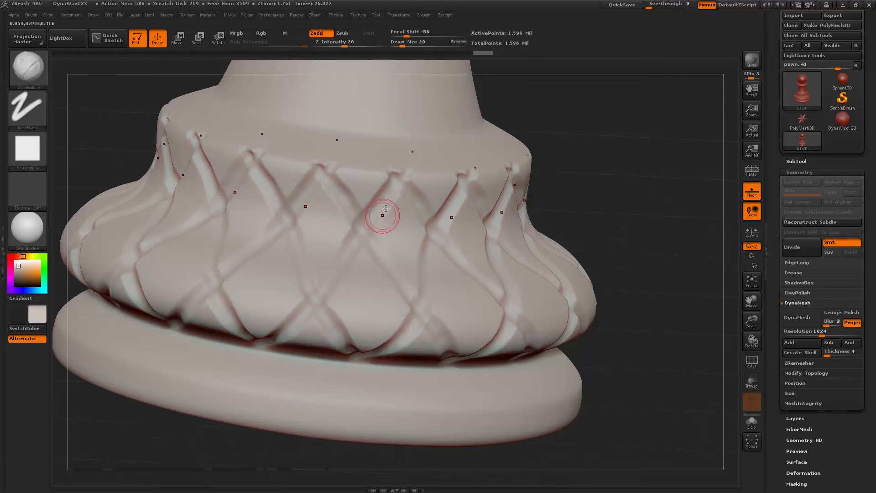
mouse_move(586, 166)
alt+mouse_down()
mouse_move(581, 200)
mouse_move(632, 139)
mouse_move(576, 139)
alt+mouse_up()
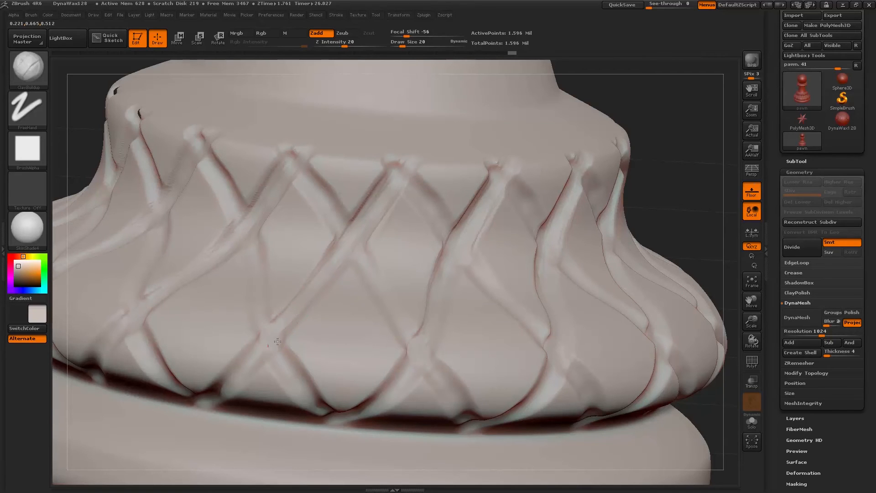
drag(274, 332, 245, 370)
drag(287, 318, 237, 380)
drag(274, 332, 236, 381)
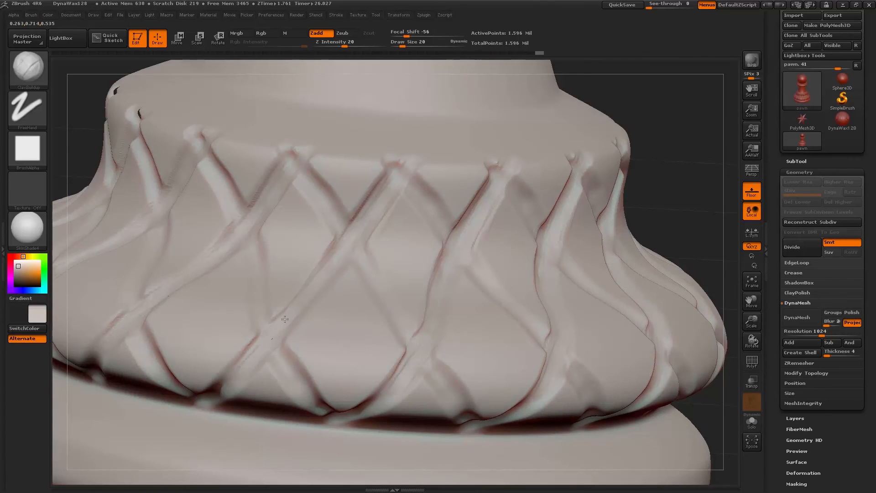
drag(278, 337, 237, 379)
drag(312, 293, 252, 367)
alt+drag(260, 360, 240, 385)
drag(277, 320, 268, 319)
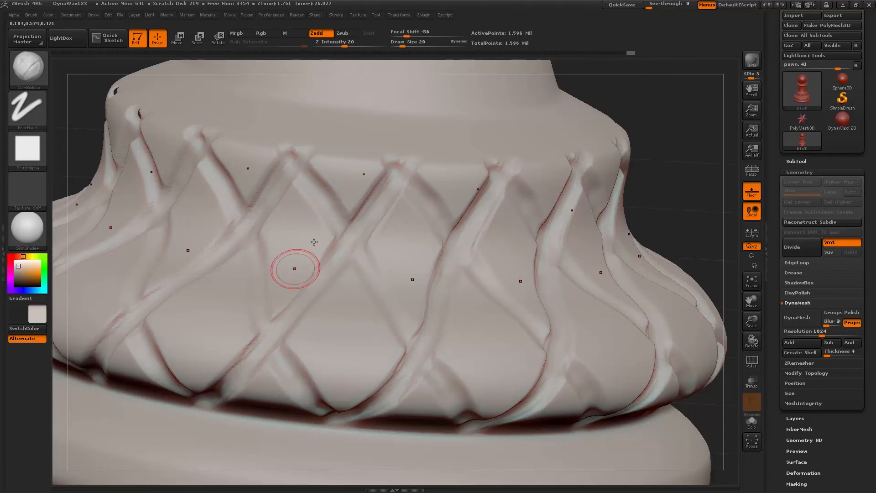
Build up the bands that slant down to the right with ClayBuildup, from the rim peaks through the crossings to the lower groove
drag(289, 158, 285, 153)
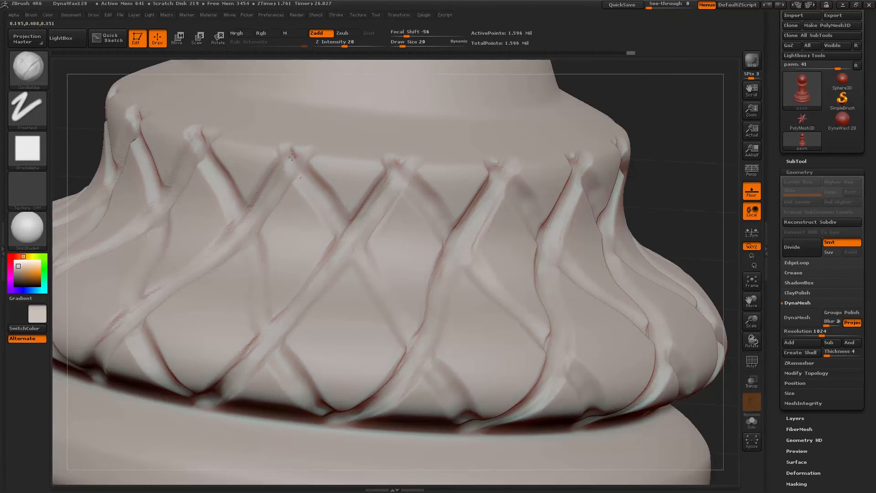
mouse_move(321, 182)
mouse_down()
mouse_move(342, 209)
mouse_move(344, 231)
mouse_up()
drag(331, 194, 348, 231)
drag(324, 193, 352, 237)
drag(595, 90, 456, 121)
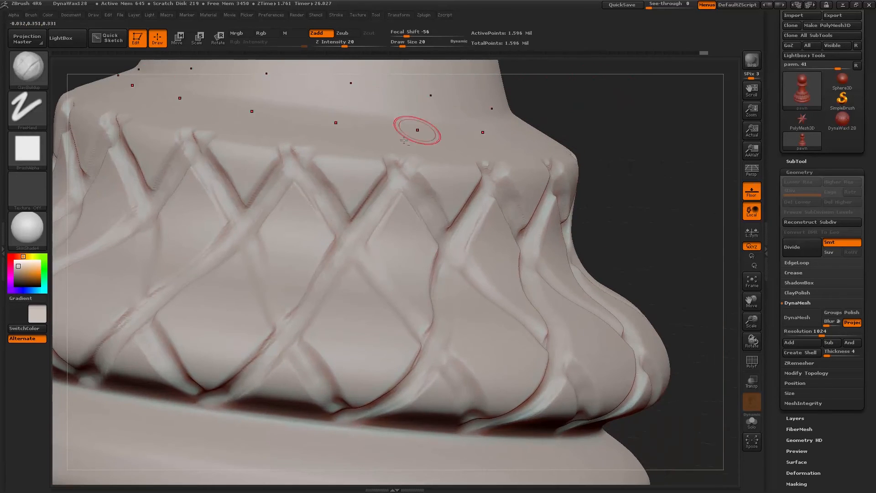
mouse_move(325, 191)
mouse_down()
mouse_move(355, 218)
mouse_move(388, 294)
mouse_move(425, 328)
mouse_up()
drag(375, 267, 423, 327)
mouse_move(620, 191)
mouse_down()
mouse_move(566, 197)
mouse_move(555, 208)
mouse_up()
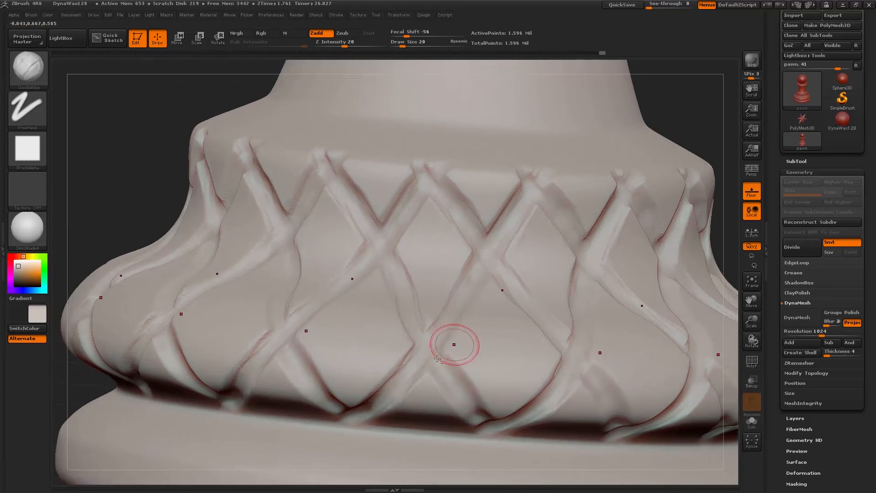
drag(160, 178, 200, 238)
drag(423, 330, 454, 395)
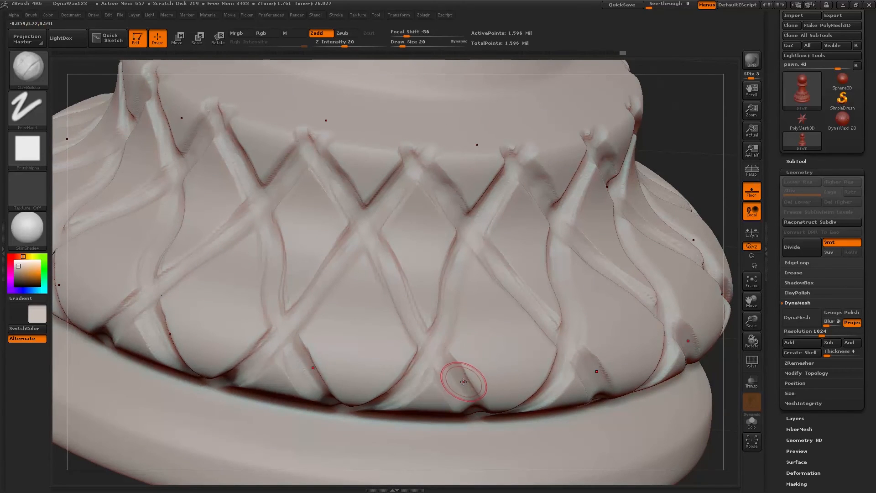
Reshape the edges of the crisscross bands around the diamond openings with the Move brush at draw size 20
key(b)
key(m)
key(v)
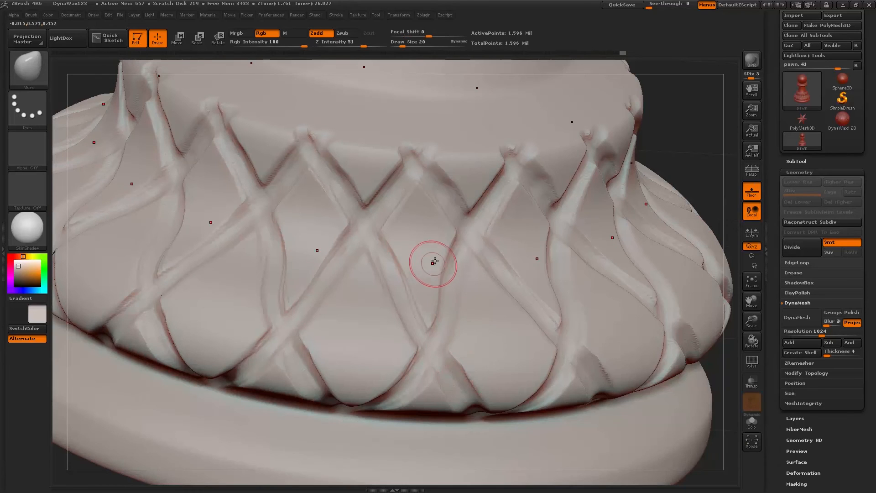
mouse_move(393, 249)
mouse_down()
mouse_move(400, 269)
mouse_move(446, 271)
mouse_up()
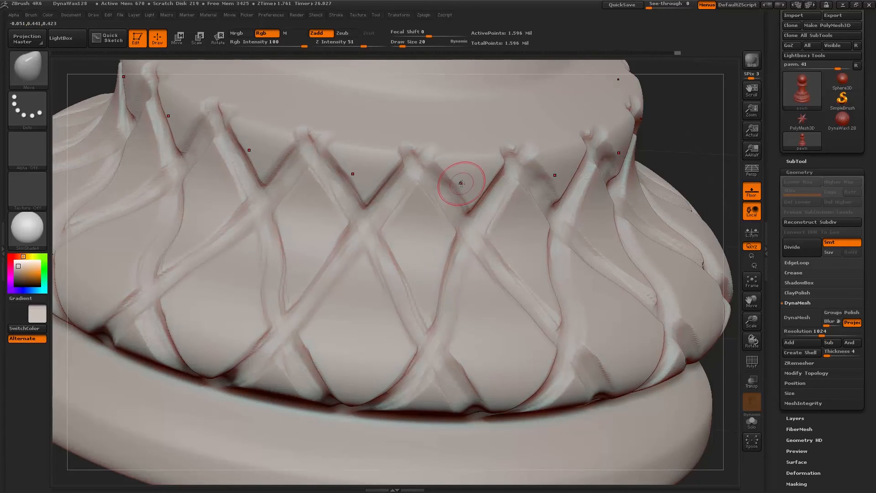
drag(683, 129, 635, 131)
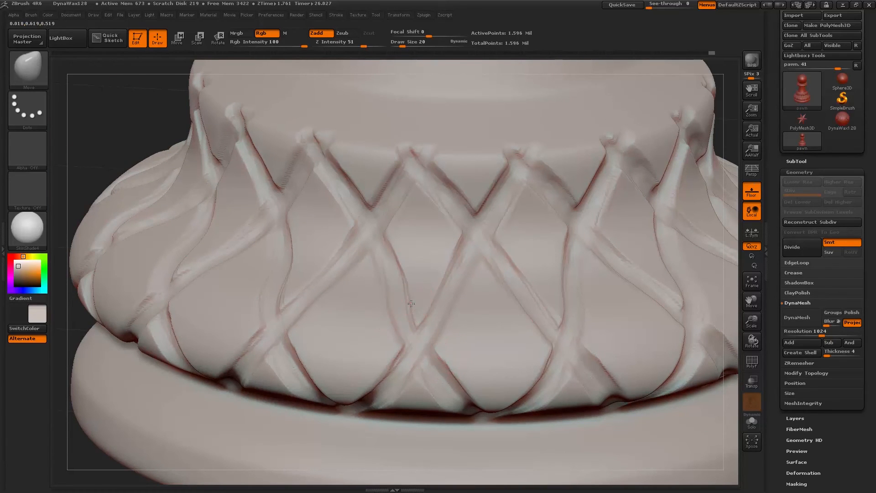
mouse_move(408, 282)
mouse_down()
mouse_move(385, 298)
mouse_move(380, 286)
mouse_up()
drag(374, 281, 372, 277)
drag(370, 269, 369, 257)
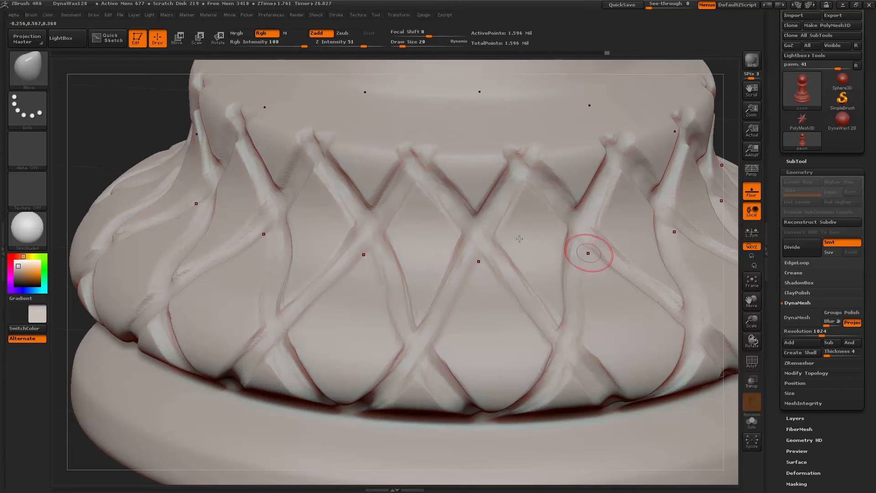
View the base from the side and check the crisscross bands against the reference photo
drag(167, 121, 151, 81)
drag(143, 113, 144, 115)
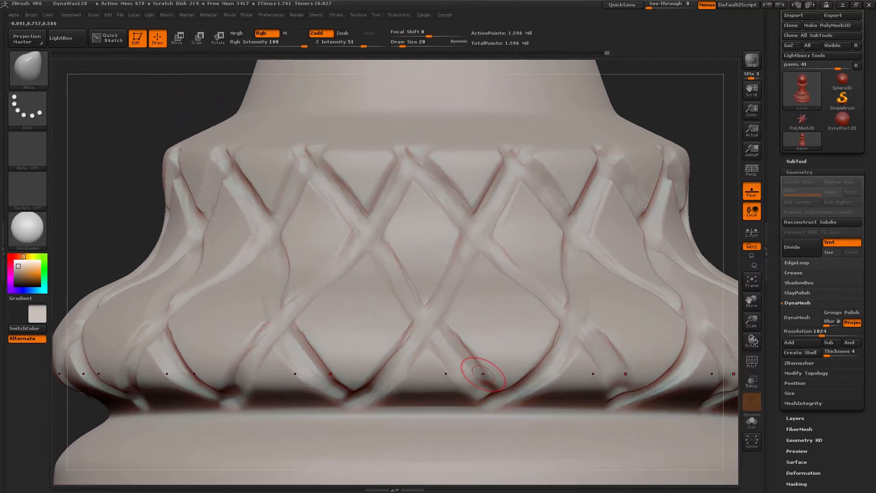
key(alt+Tab)
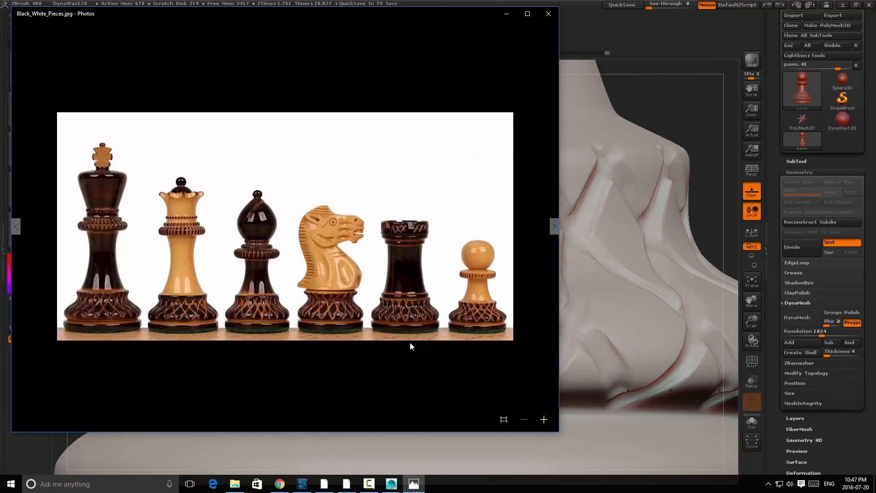
key(alt+Tab)
key(alt+Tab)
key(alt+Tab)
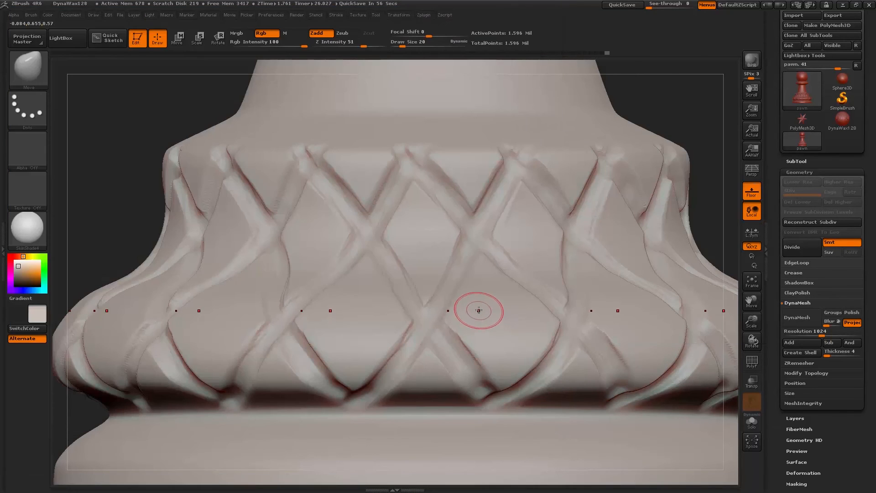
Compare the pawn's crisscross base with the reference photo, viewing the model from the side, at full height and from above
key(alt+Tab)
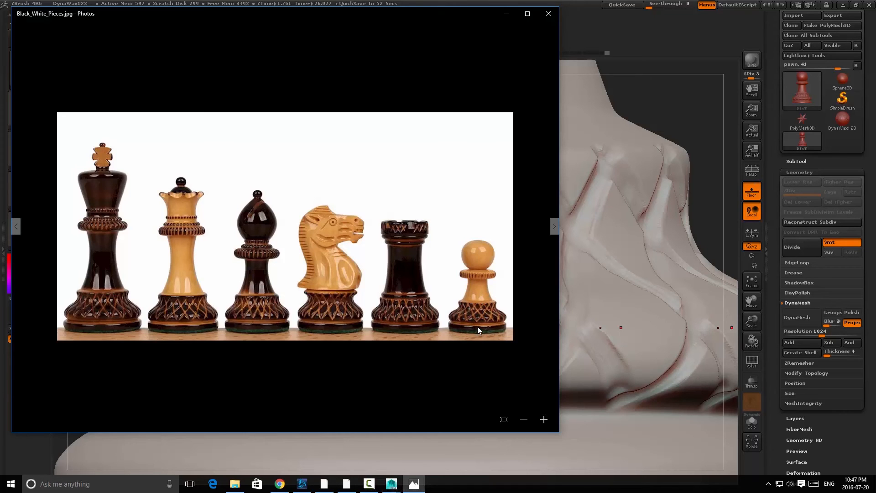
key(alt+Tab)
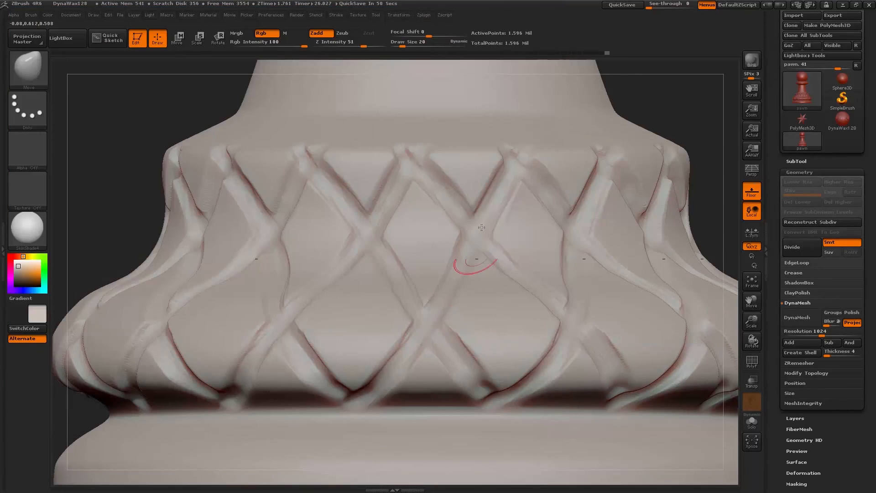
alt+drag(698, 131, 678, 48)
drag(631, 192, 693, 119)
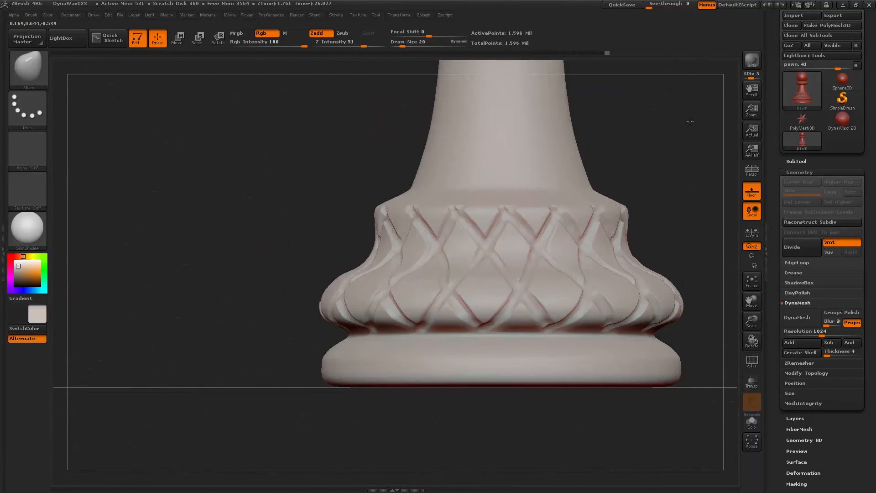
alt+drag(662, 170, 566, 227)
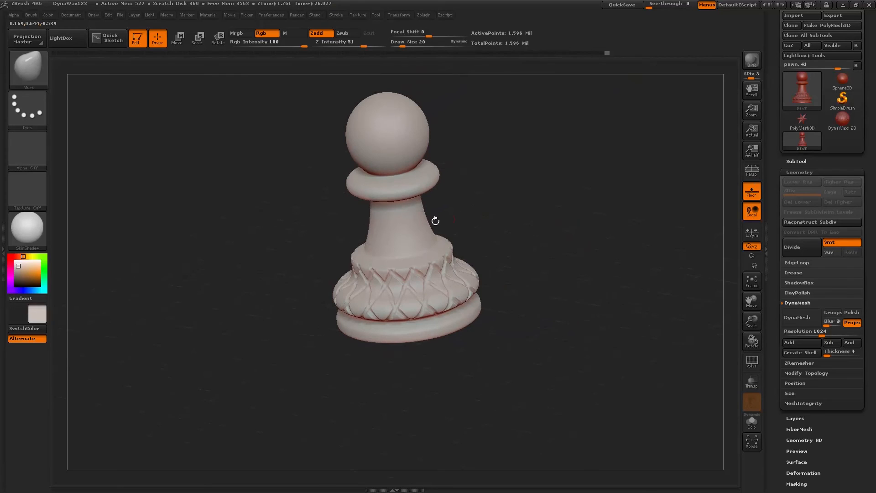
drag(517, 243, 569, 181)
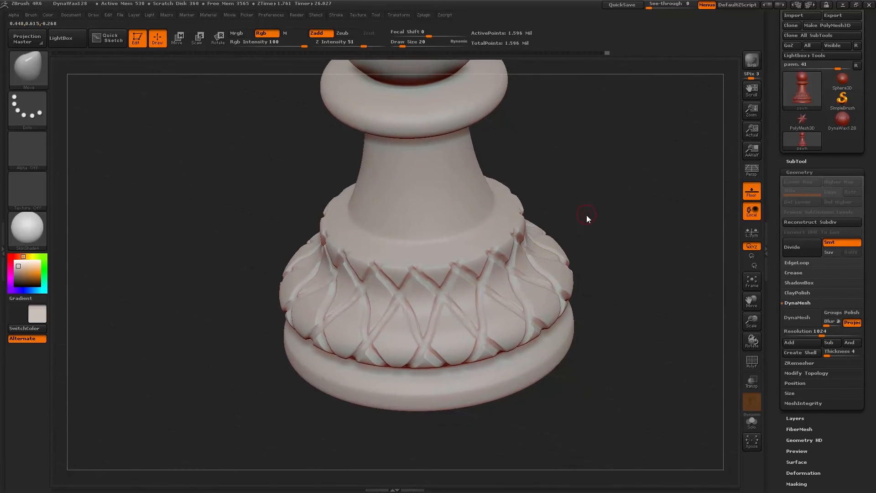
key(alt+Tab)
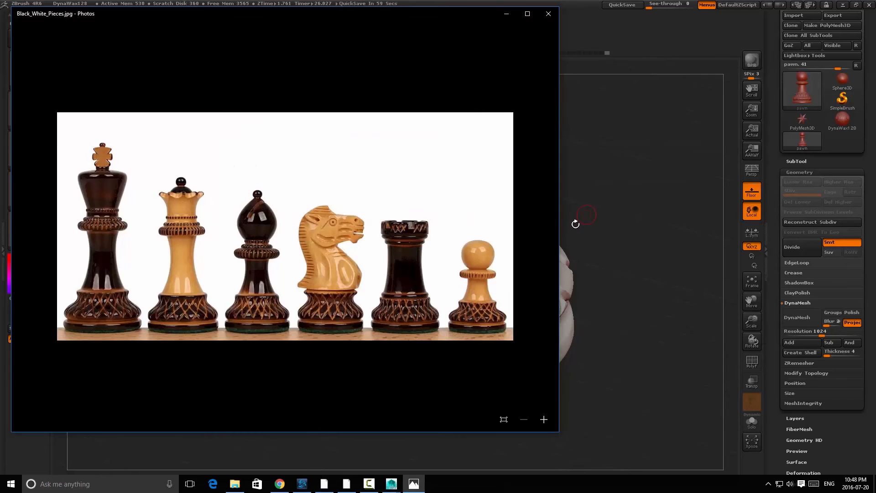
key(alt+Tab)
Switch to the hPolish brush and flatten the ledge above the rim and the triangles between the band peaks
mouse_move(590, 202)
mouse_down()
mouse_move(617, 185)
mouse_move(591, 197)
mouse_move(592, 209)
mouse_move(591, 197)
mouse_up()
key(b)
click(571, 207)
alt+drag(558, 190, 624, 275)
mouse_move(474, 250)
mouse_down()
mouse_move(460, 235)
mouse_move(485, 252)
mouse_up()
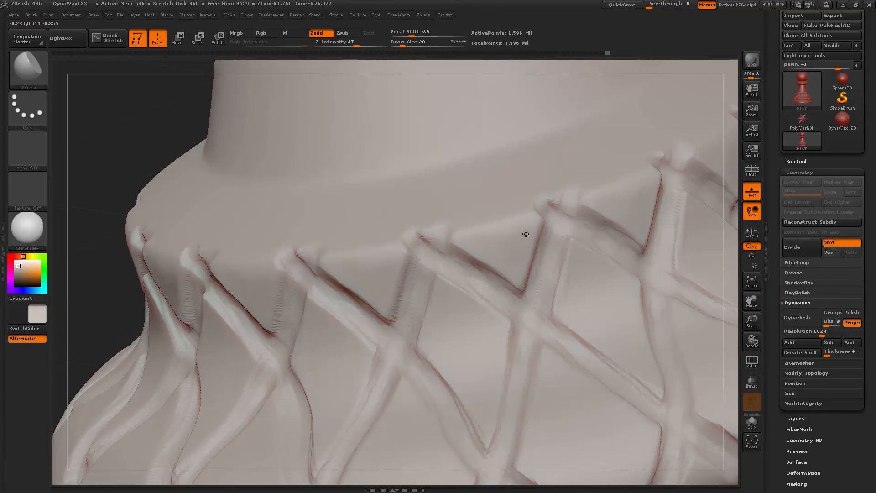
drag(490, 240, 497, 237)
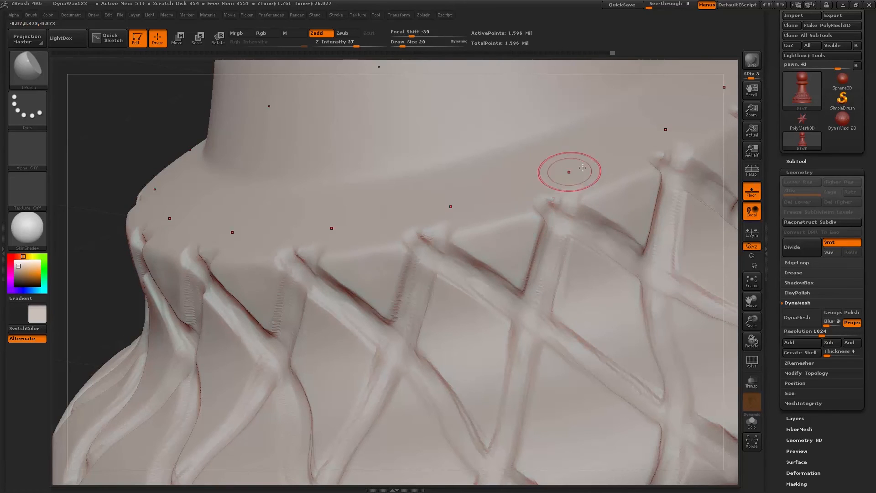
drag(633, 165, 604, 176)
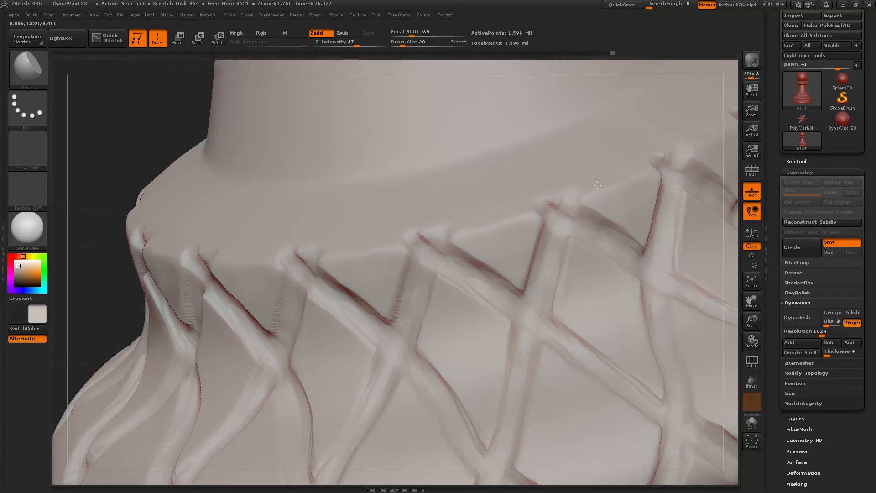
drag(628, 178, 620, 214)
drag(647, 221, 636, 207)
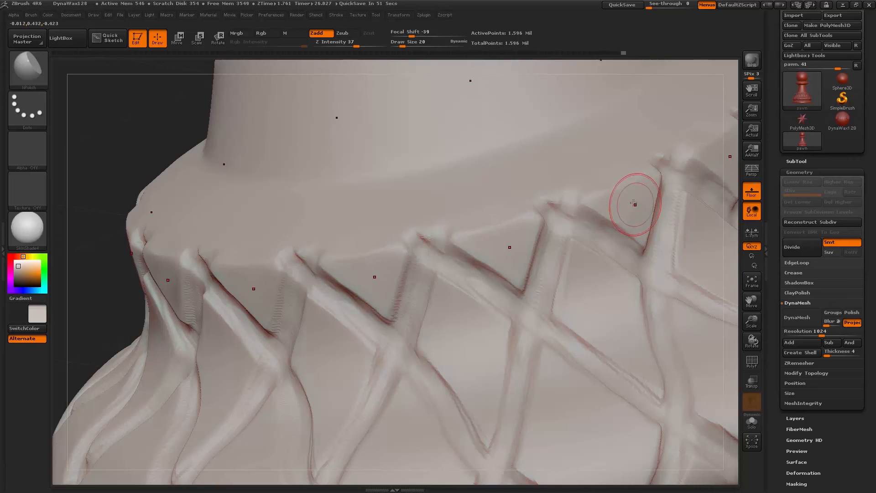
Flatten the surfaces inside the diamond openings below the rim with hPolish
mouse_move(579, 315)
mouse_down()
mouse_move(570, 288)
mouse_move(579, 288)
mouse_move(570, 286)
mouse_up()
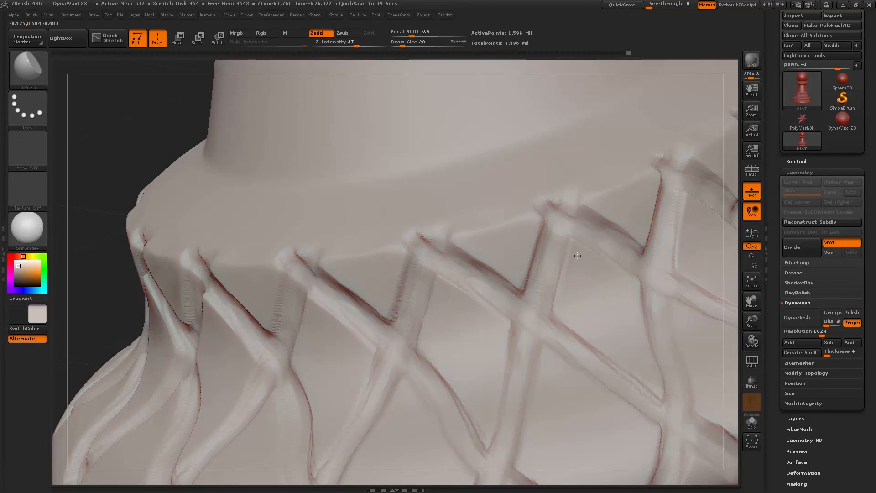
drag(630, 303, 630, 304)
drag(629, 304, 588, 310)
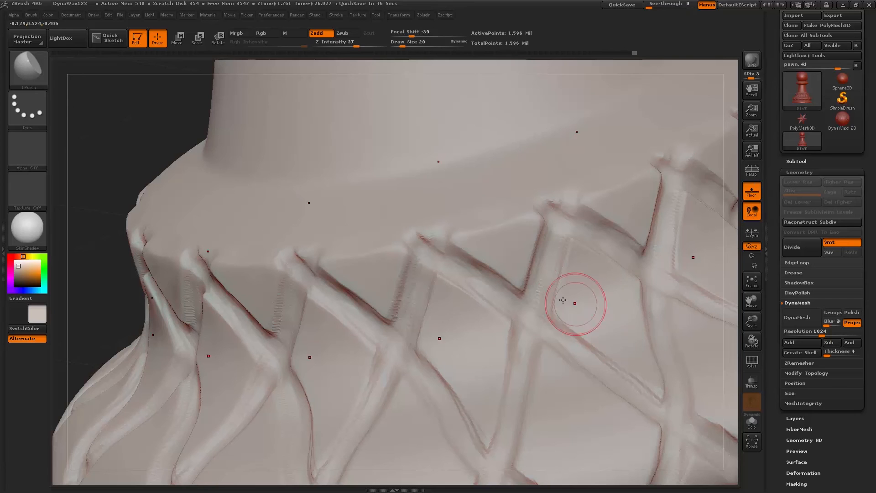
mouse_move(492, 405)
mouse_down()
mouse_move(496, 375)
mouse_move(499, 390)
mouse_up()
Switch to the Standard brush and smooth the jagged bands from the rim peaks down through their crossings
key(b)
key(s)
key(t)
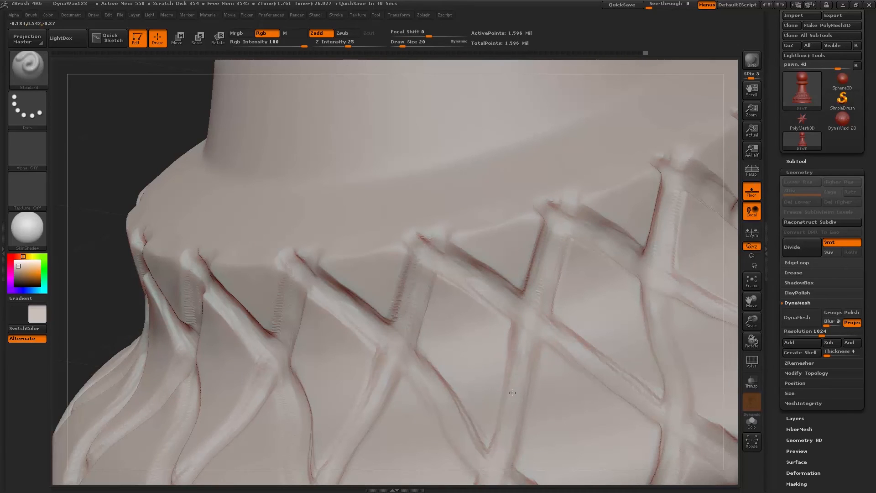
mouse_move(557, 249)
shift+mouse_down()
mouse_move(567, 213)
mouse_move(534, 310)
shift+mouse_up()
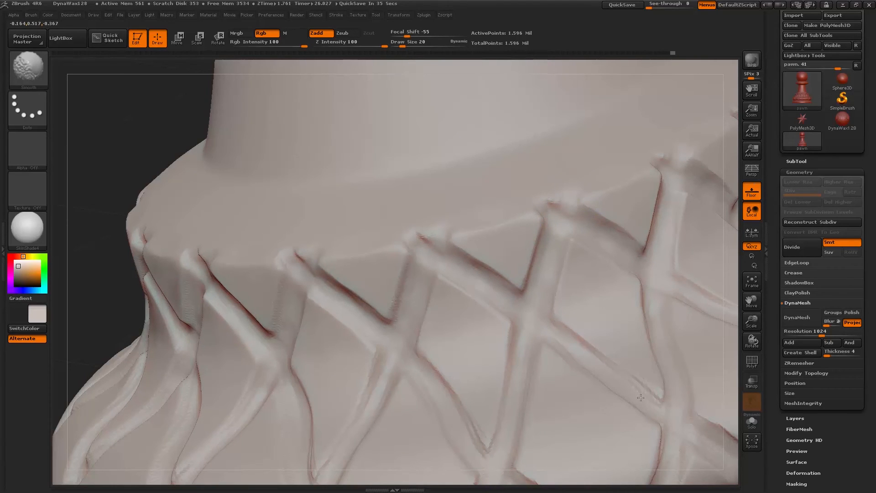
mouse_move(629, 389)
shift+mouse_down()
mouse_move(668, 414)
mouse_move(665, 321)
shift+mouse_up()
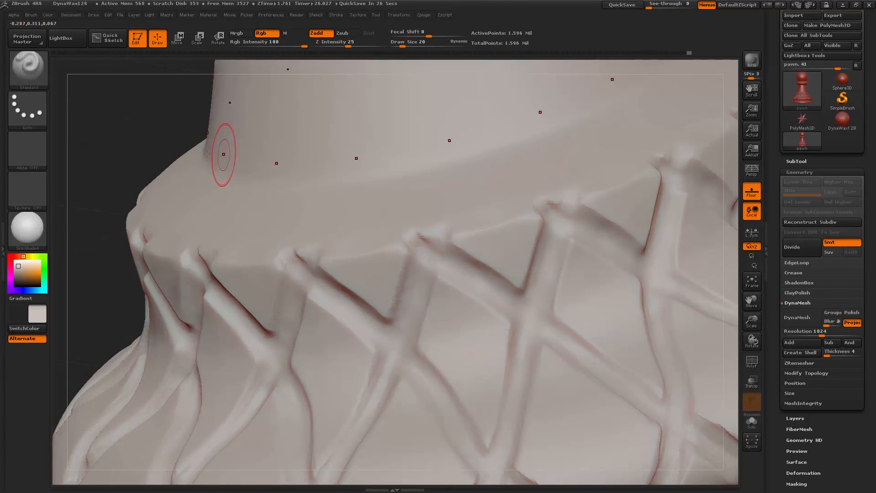
Inspect the base from several angles and smooth the lower crossings and band ends above the groove
drag(150, 130, 138, 154)
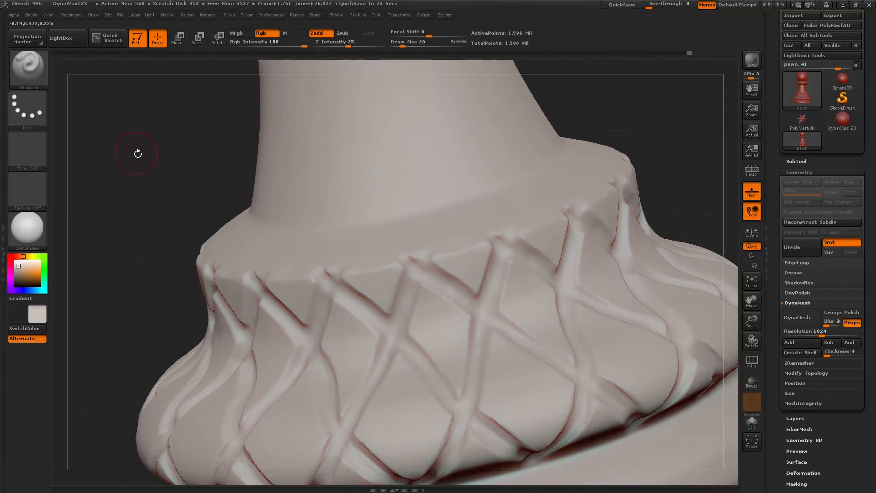
drag(150, 221, 204, 218)
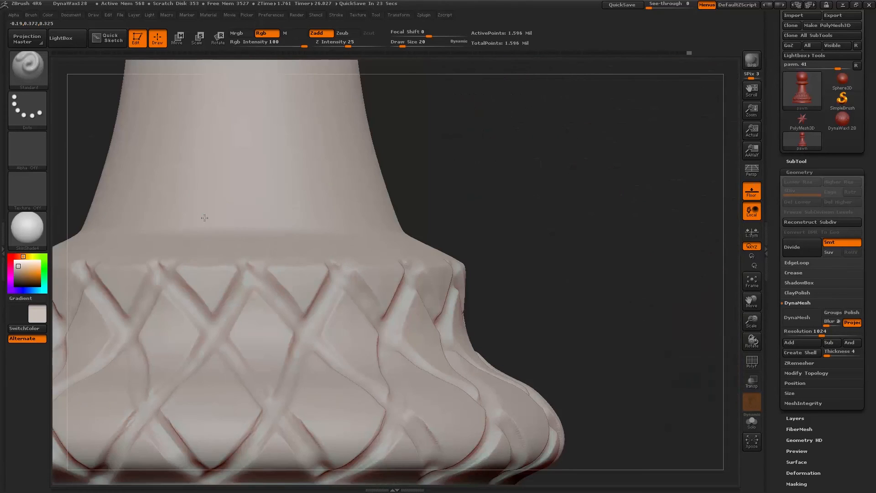
drag(530, 193, 587, 133)
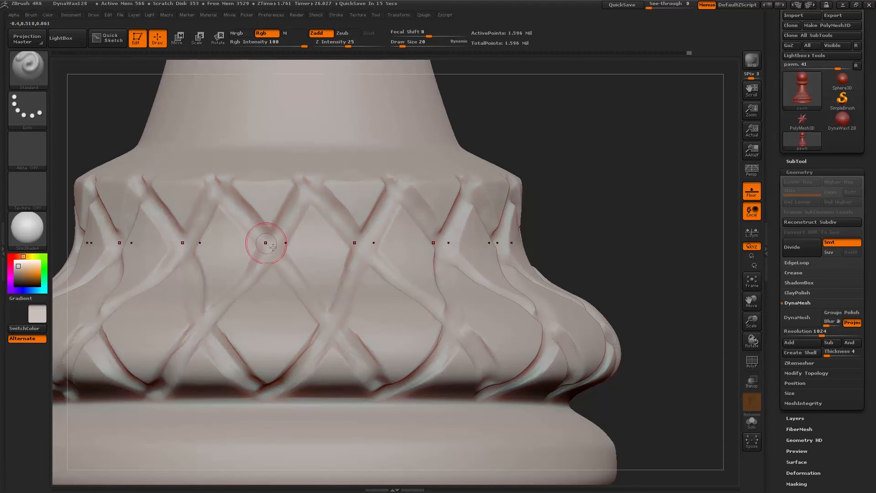
drag(618, 179, 594, 234)
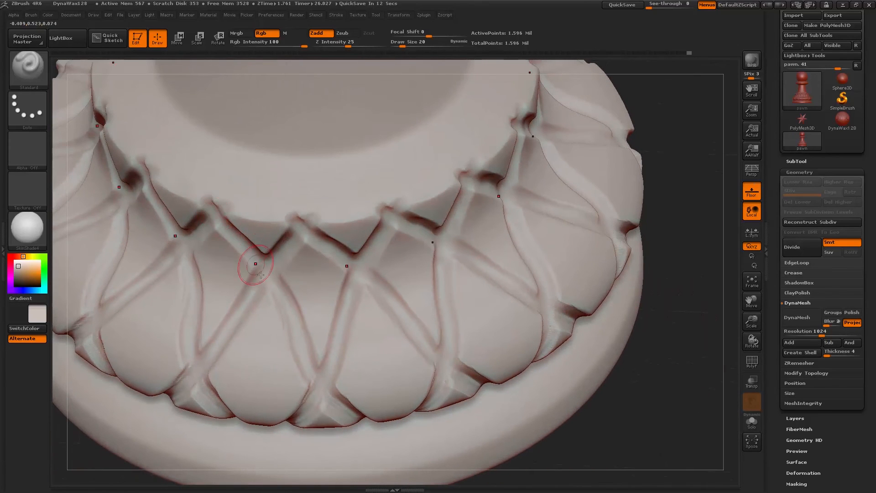
mouse_move(682, 380)
mouse_down()
mouse_move(693, 360)
mouse_move(669, 386)
mouse_move(671, 349)
mouse_move(671, 372)
mouse_move(637, 292)
mouse_up()
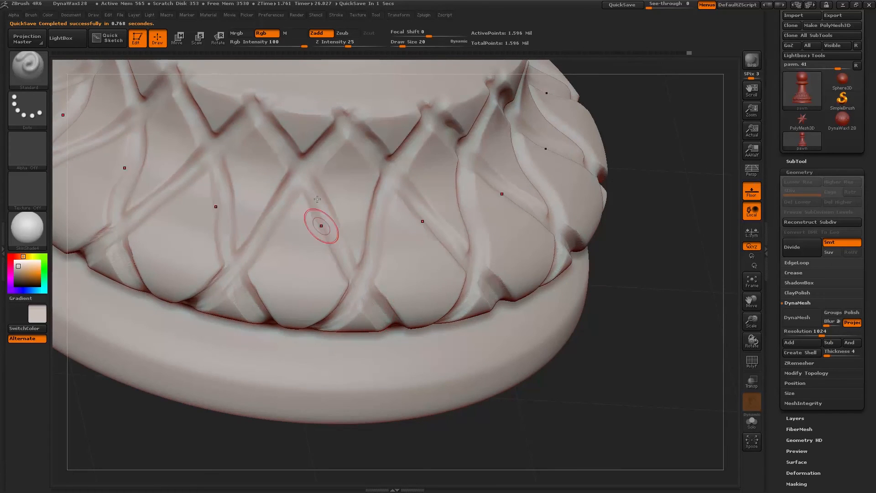
mouse_move(644, 263)
mouse_down()
mouse_move(652, 305)
mouse_move(643, 232)
mouse_up()
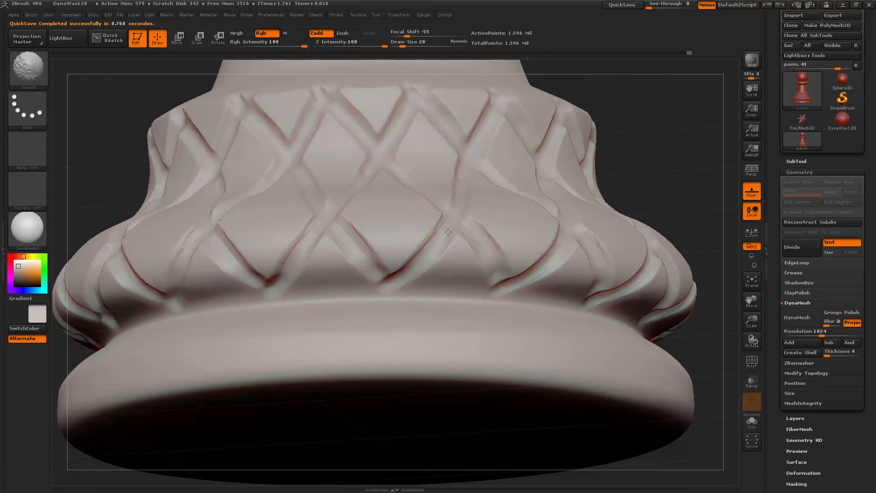
shift+drag(383, 271, 387, 274)
shift+drag(491, 258, 472, 221)
Try sculpting vertical ridges around the collar below the pawn's head with the Standard brush
mouse_move(673, 168)
mouse_down()
mouse_move(651, 188)
mouse_move(639, 182)
mouse_up()
alt+drag(525, 421, 443, 442)
key(f)
mouse_move(530, 174)
mouse_down()
mouse_move(542, 187)
mouse_move(541, 229)
mouse_up()
key(b)
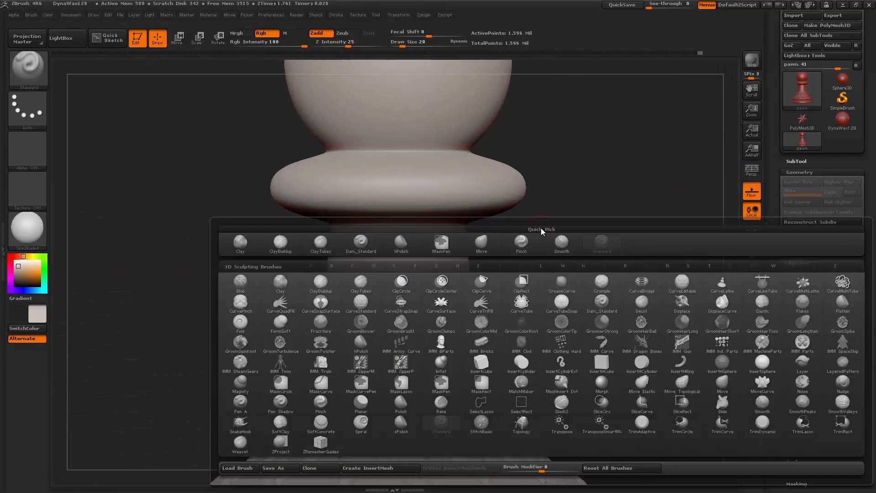
key(s)
key(t)
drag(444, 183, 447, 172)
key(ctrl+z)
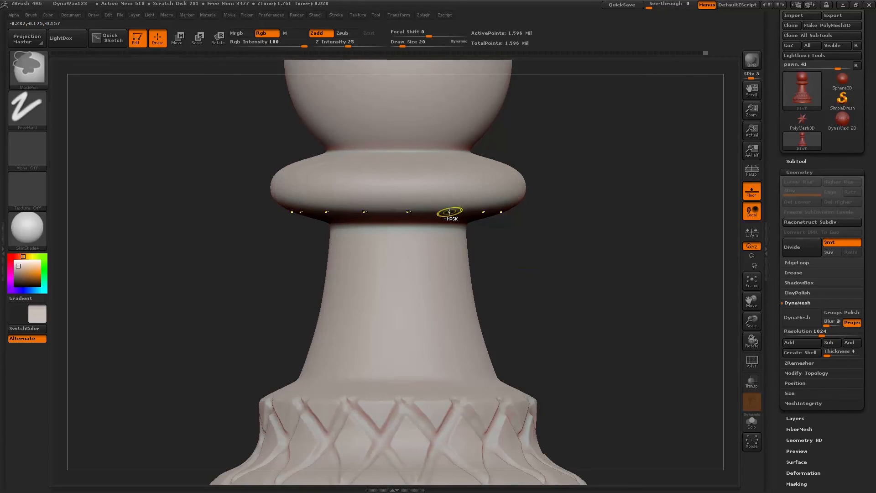
Check the reference photo, set the radial symmetry count to 26 and try vertical ridges around the collar
key(alt+Tab)
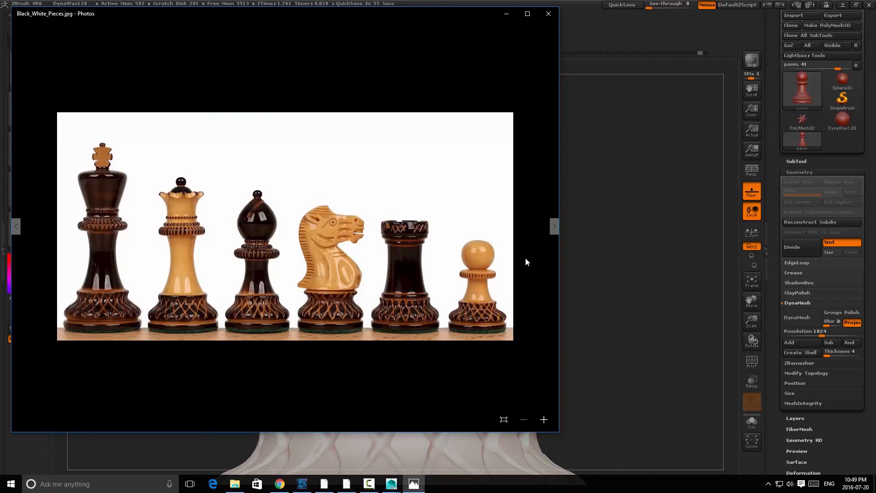
click(616, 177)
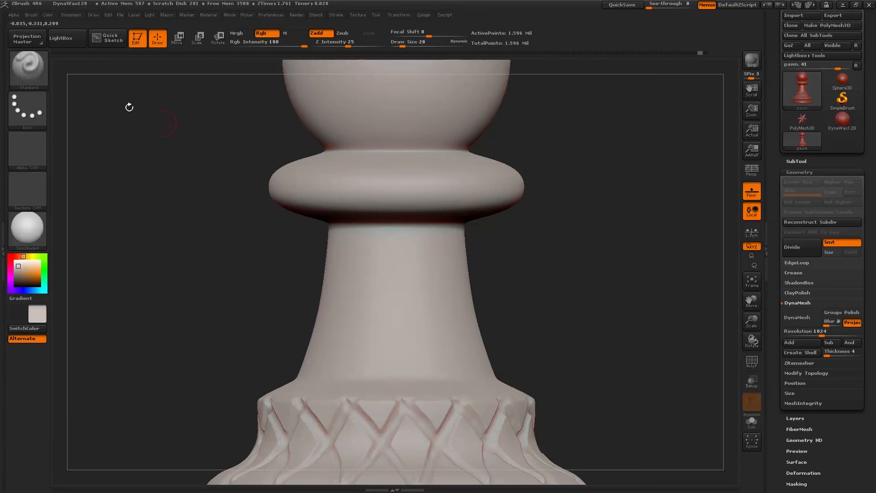
click(400, 15)
drag(442, 166, 448, 213)
key(ctrl+z)
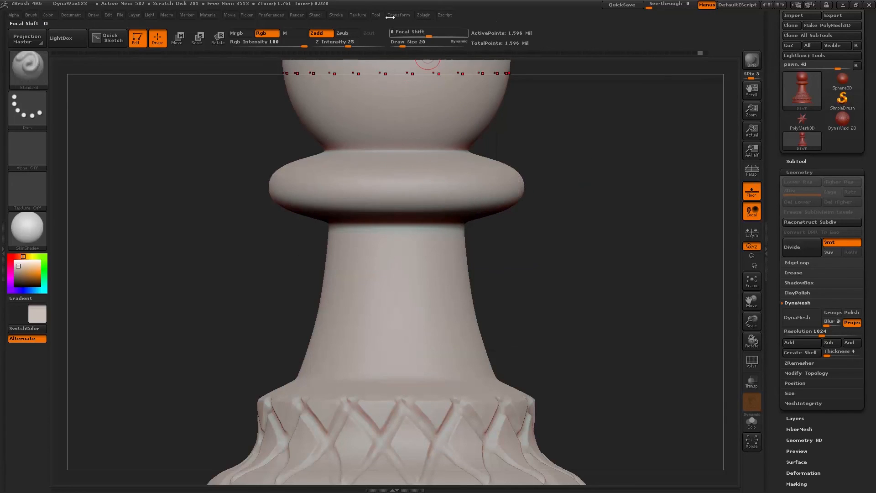
Raise the radial symmetry count above 26 and test both raised and carved strokes down the collar
click(407, 15)
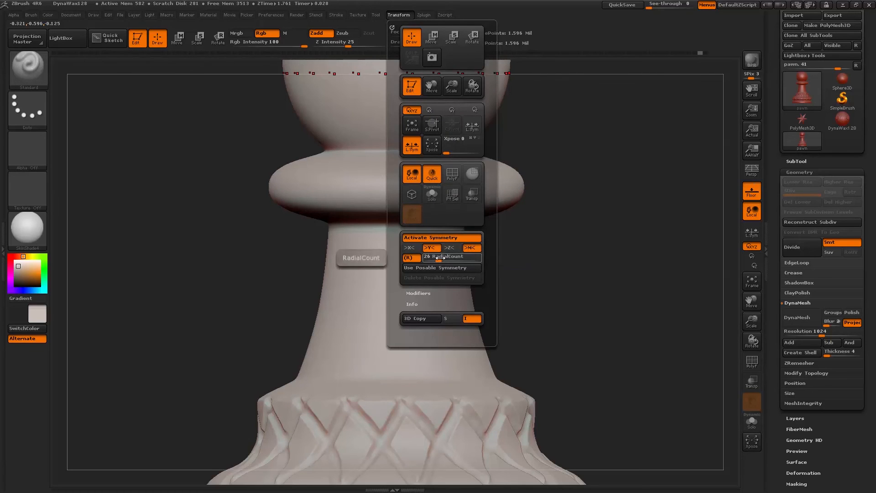
drag(468, 175, 481, 209)
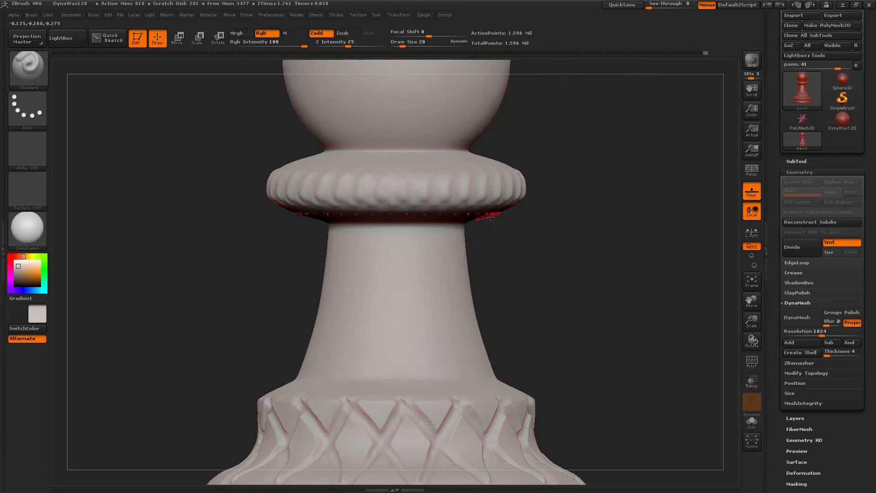
key(ctrl+z)
alt+drag(450, 176, 452, 212)
key(ctrl+z)
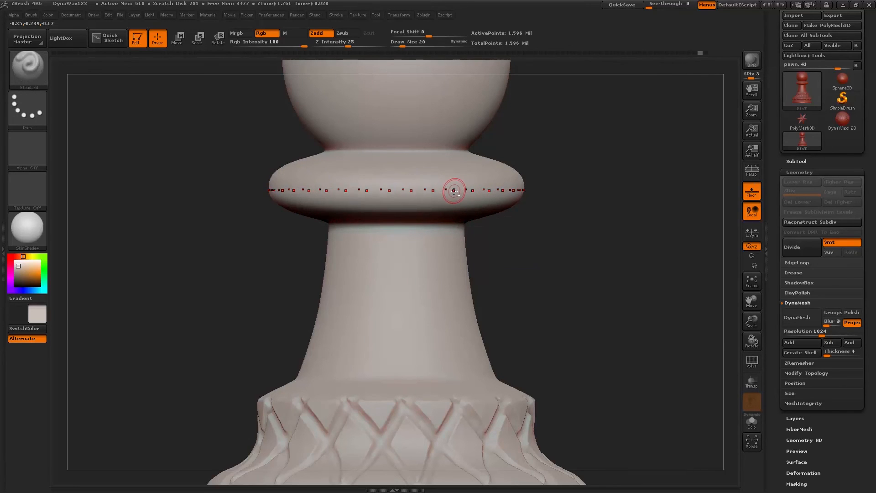
Examine the ridged collar of the pawn in the Black_White_Pieces.jpg reference photo
key(alt+Tab)
click(454, 195)
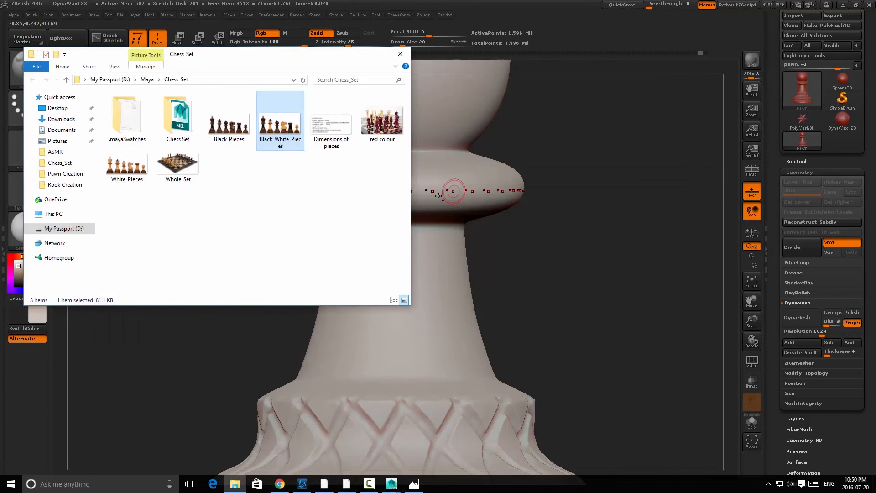
key(alt+Tab)
click(412, 182)
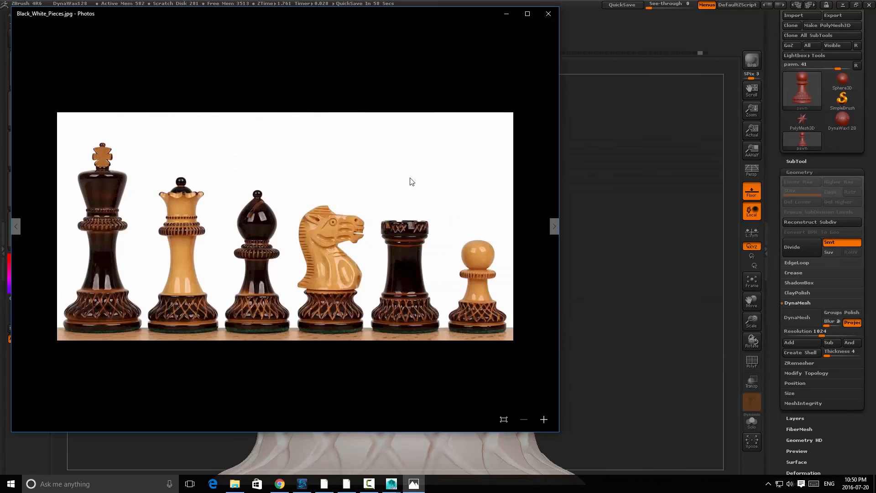
key(alt+Tab)
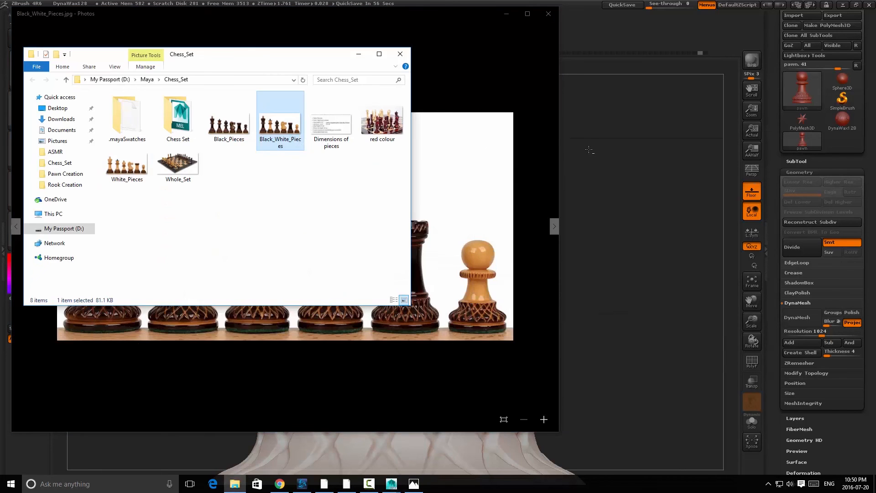
click(589, 150)
Sculpt short vertical ridges around the outer edge of the collar with the Standard brush at Draw Size 13
drag(571, 143, 525, 160)
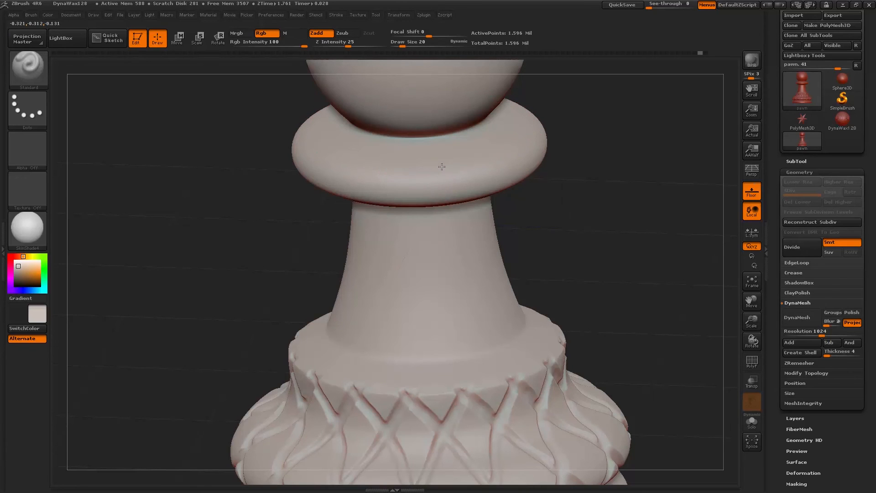
drag(443, 175, 448, 205)
key(ctrl+z)
key(space)
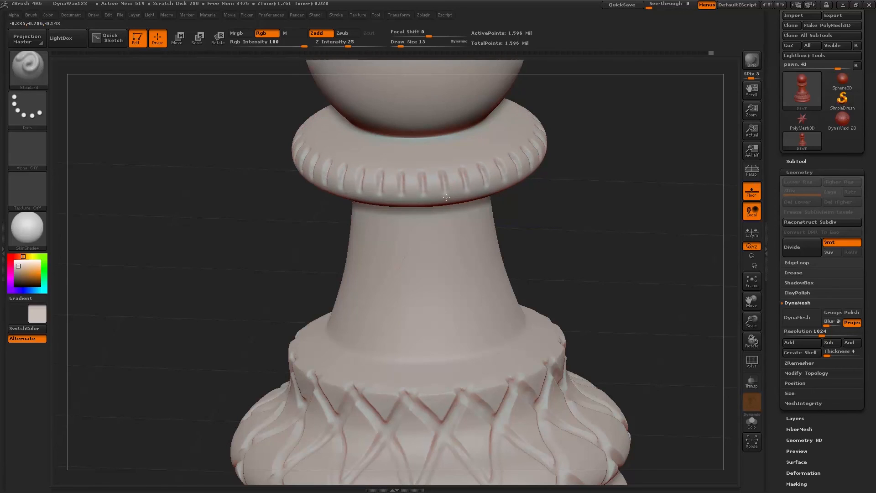
key(space)
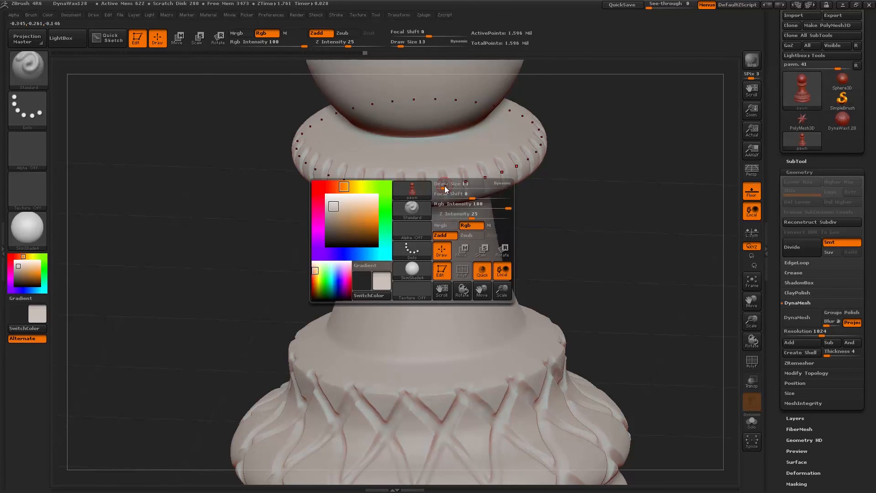
drag(444, 191, 446, 190)
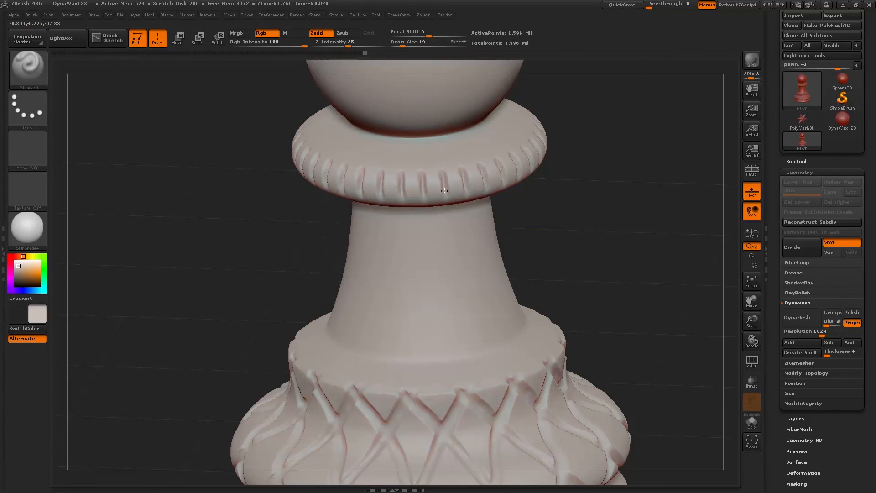
Raise the Draw Size to 30 and deepen the vertical ridges around the collar
drag(446, 185, 446, 185)
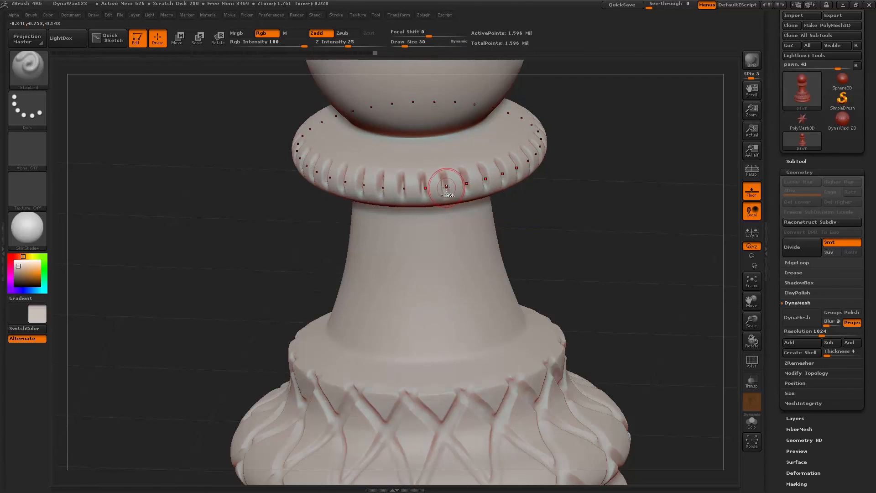
key(ctrl)
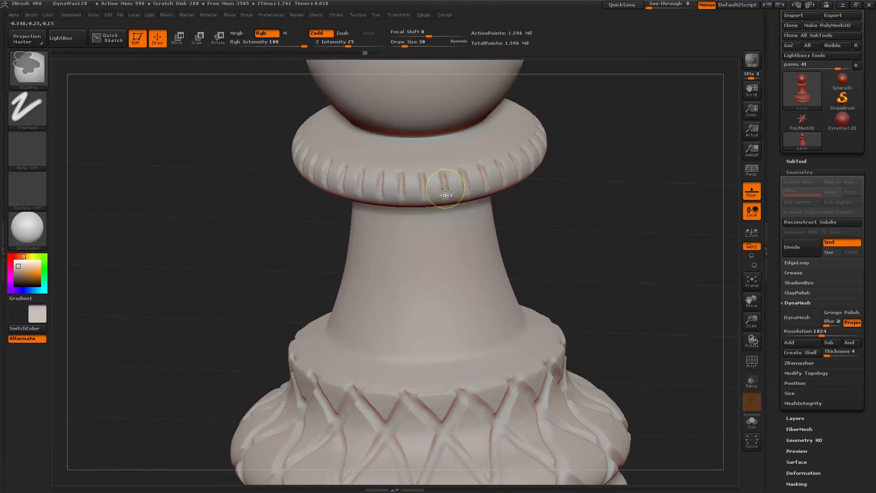
click(443, 176)
drag(562, 204, 570, 206)
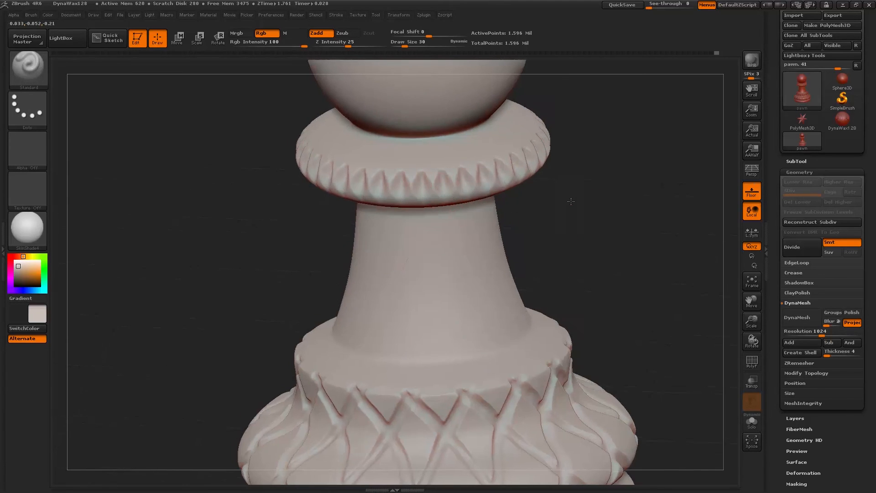
key(ctrl+z)
click(446, 204)
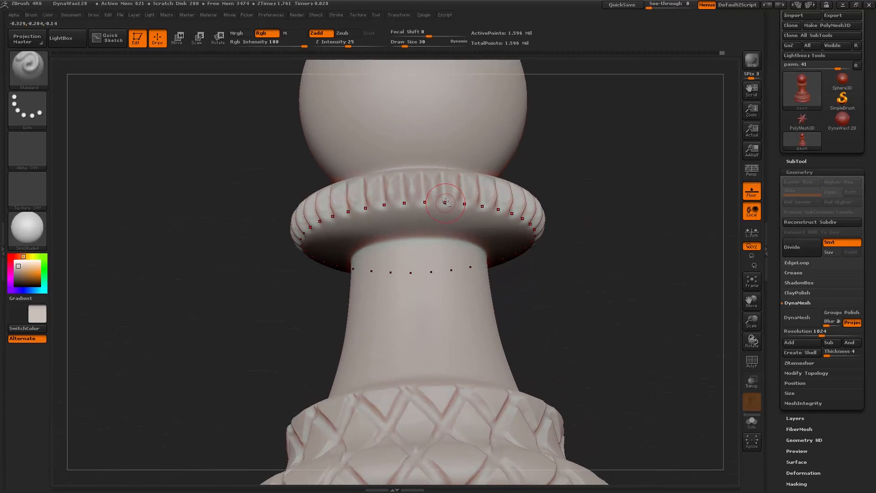
Set the Draw Size to 17 and extend the vertical ridges onto the underside of the collar
key(space)
drag(444, 199, 447, 198)
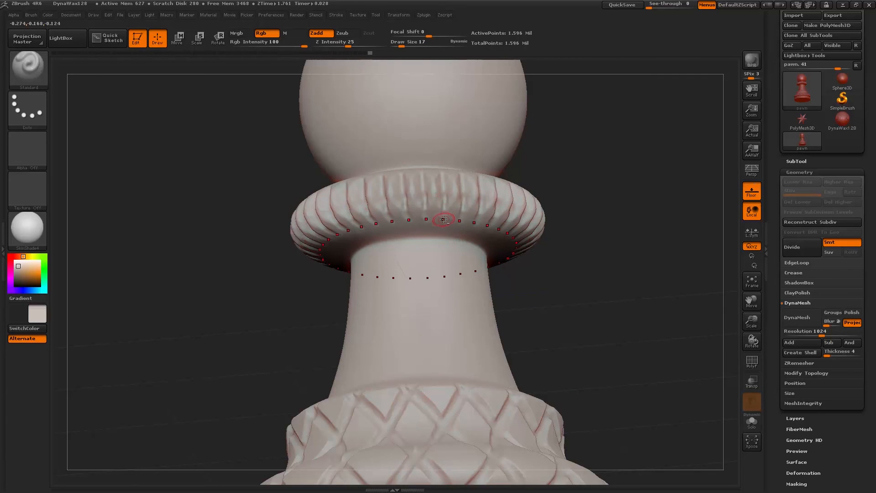
key(ctrl)
ctrl+drag(461, 208, 461, 216)
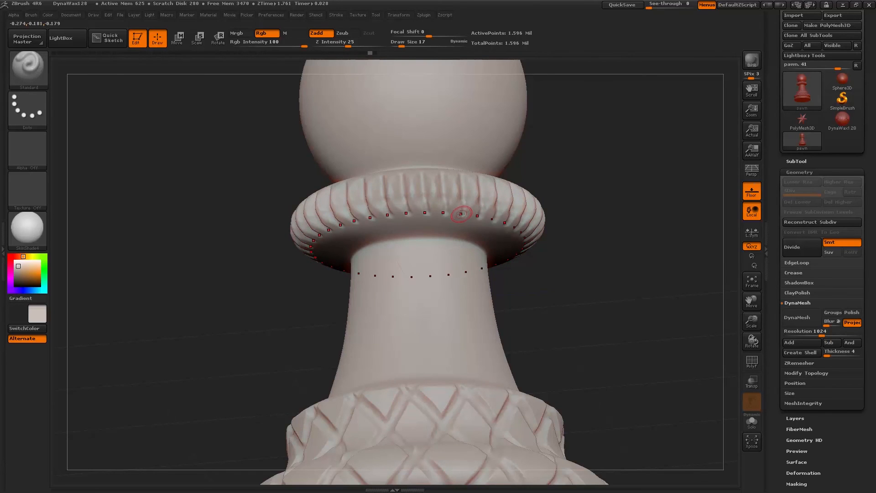
ctrl+drag(461, 214, 458, 228)
mouse_move(457, 195)
ctrl+mouse_down()
mouse_move(430, 176)
mouse_move(427, 205)
ctrl+mouse_up()
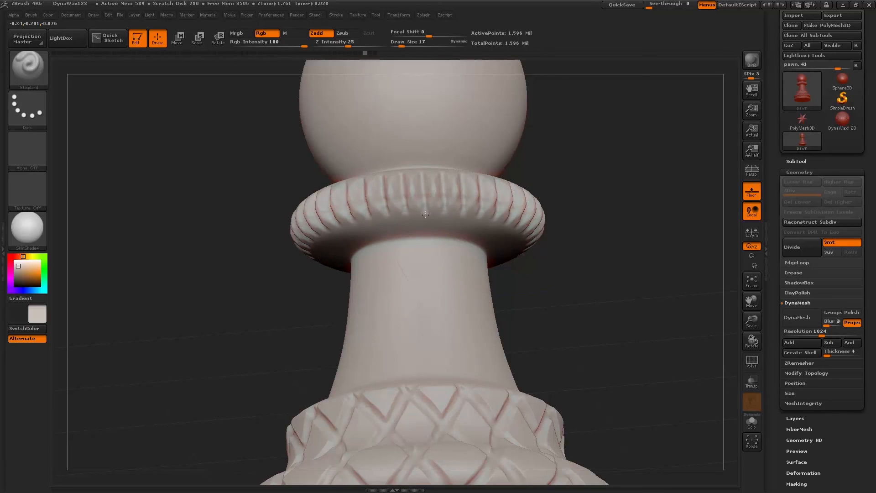
drag(443, 166, 444, 188)
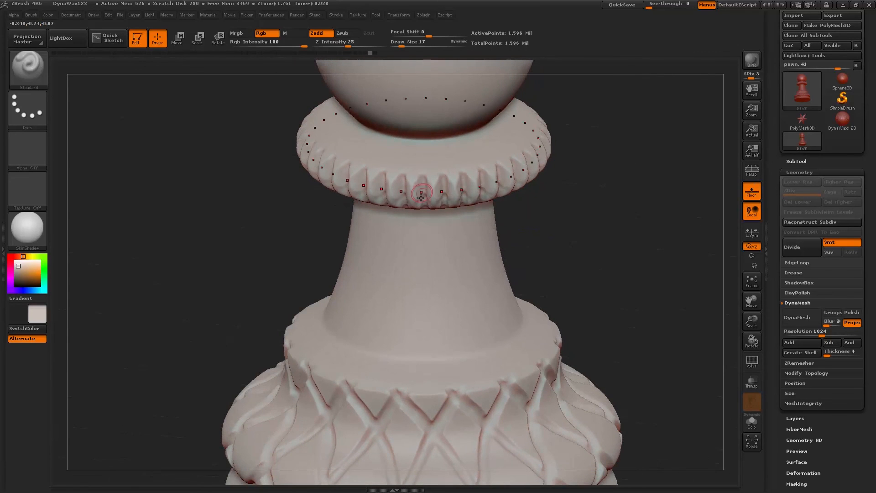
Smooth the collar ridges and check their shape from above and from the side
key(shift)
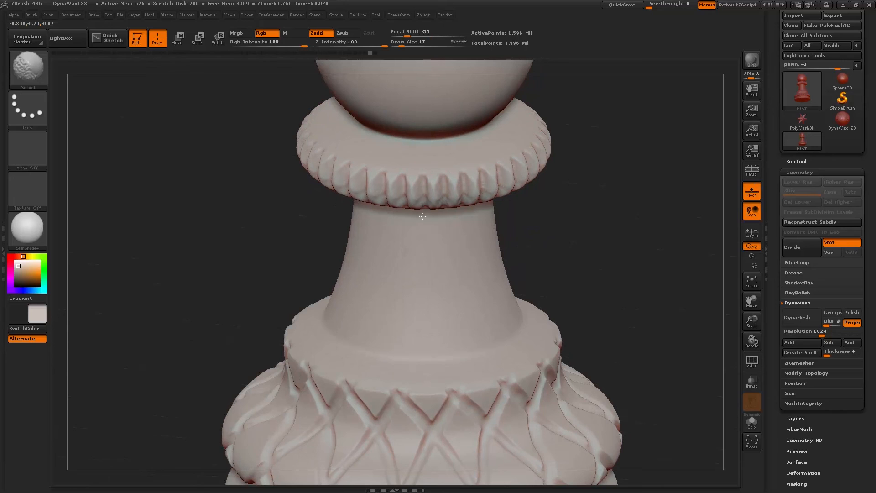
shift+drag(421, 202, 423, 182)
drag(610, 180, 589, 73)
mouse_move(562, 190)
mouse_down()
mouse_move(548, 165)
mouse_move(547, 277)
mouse_up()
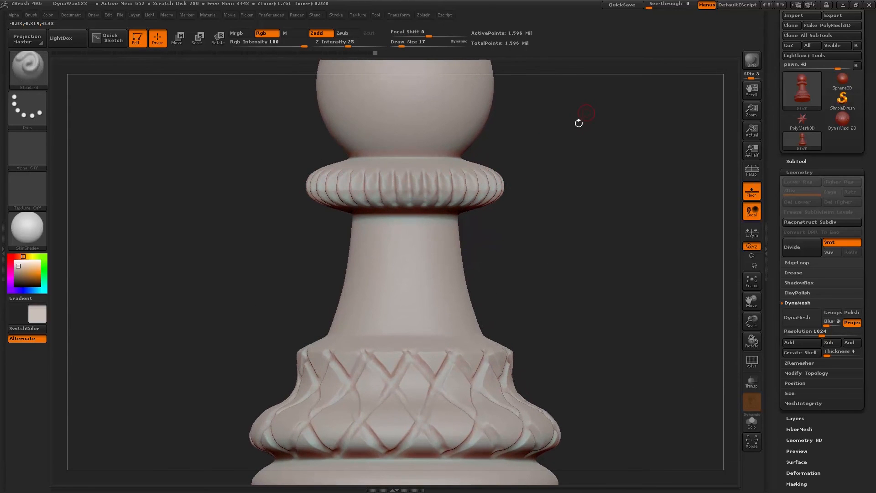
mouse_move(556, 238)
mouse_down()
mouse_move(554, 223)
mouse_move(561, 240)
mouse_up()
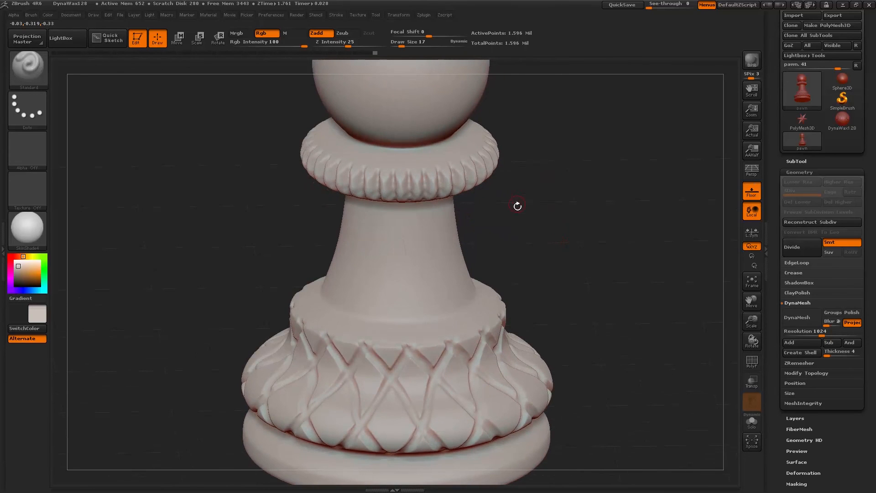
mouse_move(540, 197)
mouse_down()
mouse_move(538, 184)
mouse_move(538, 193)
mouse_up()
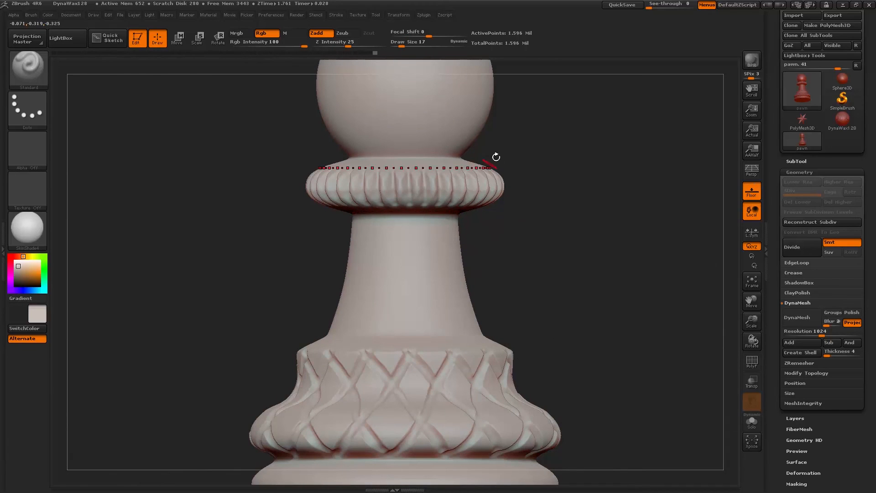
Compare the ridged collar with the pawn in the Black_White_Pieces.jpg reference photo, returning to ZBrush
key(alt+Tab)
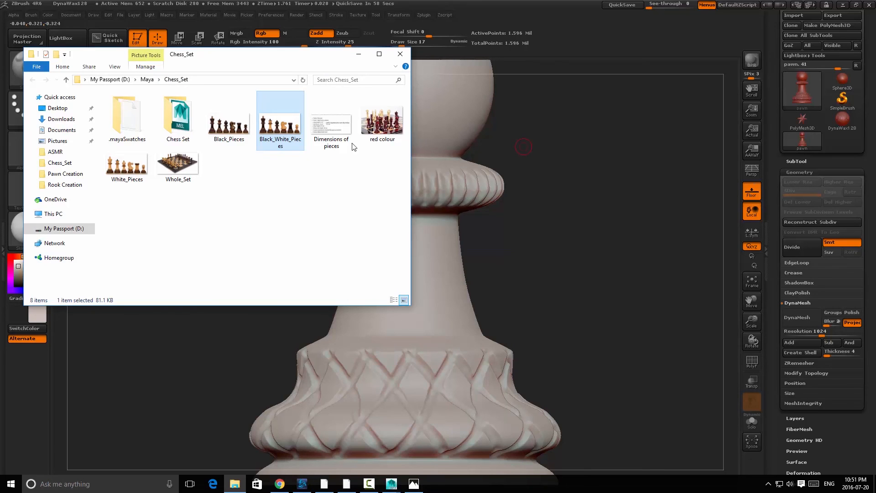
key(alt+Tab)
key(alt+Tab)
key(Tab)
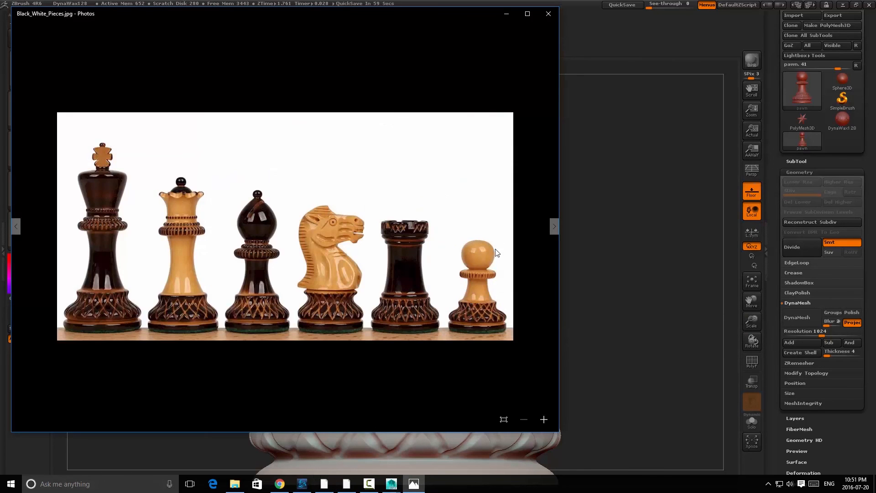
key(alt+Tab)
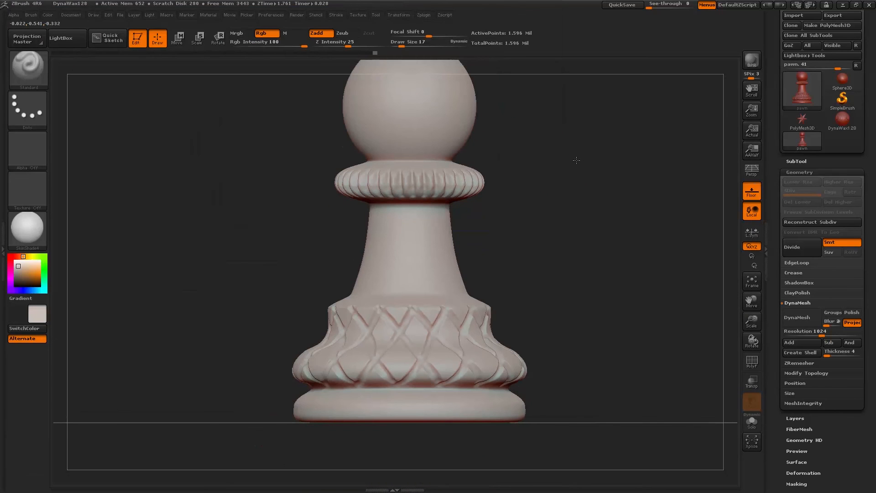
key(alt+Tab)
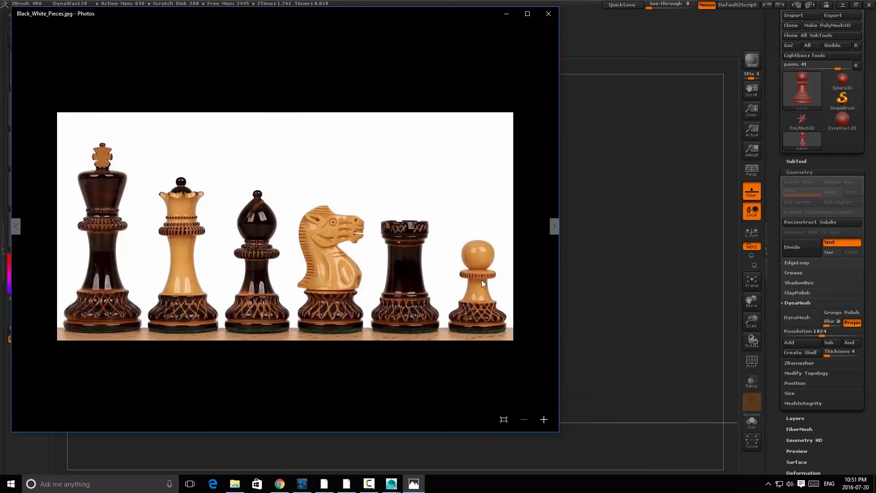
key(alt+Tab)
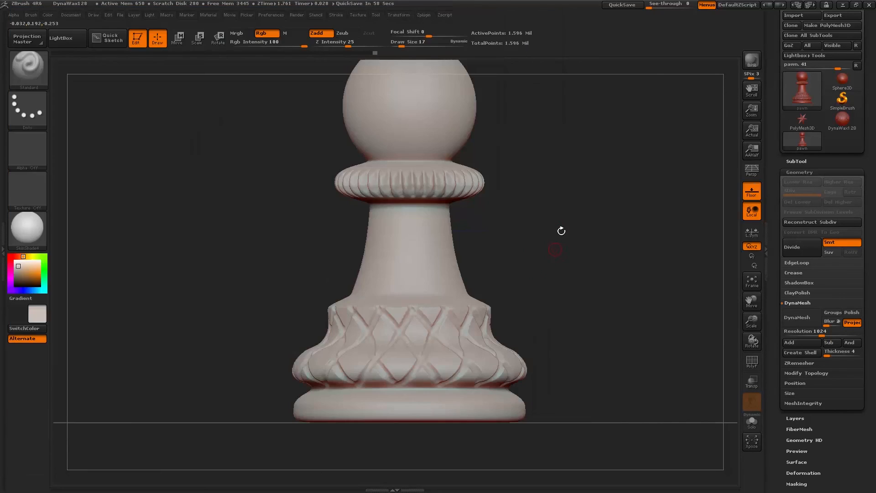
Choose the Pinch brush at Draw Size 37 and sharpen the edge where the stem meets the patterned base
key(b)
key(p)
key(i)
mouse_move(532, 260)
alt+mouse_down()
mouse_move(538, 262)
mouse_move(516, 279)
alt+mouse_up()
key(space)
drag(484, 303, 487, 302)
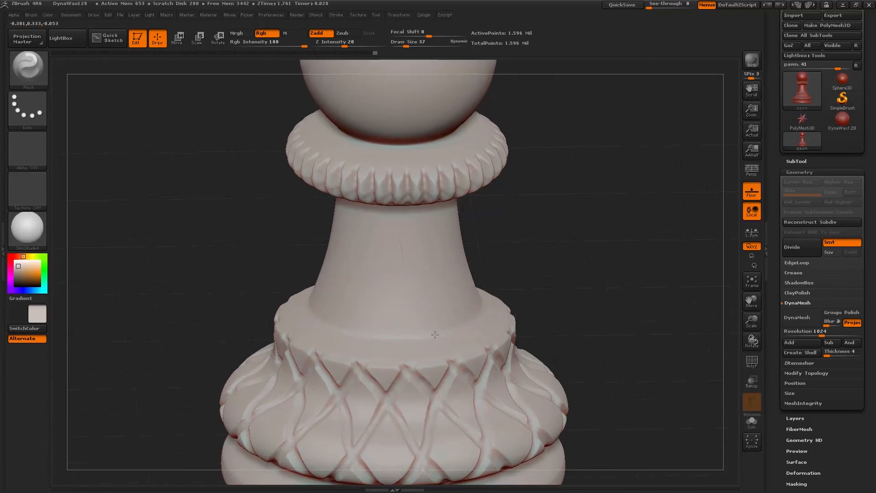
mouse_move(554, 253)
mouse_down()
mouse_move(585, 240)
mouse_move(570, 228)
mouse_move(564, 255)
mouse_up()
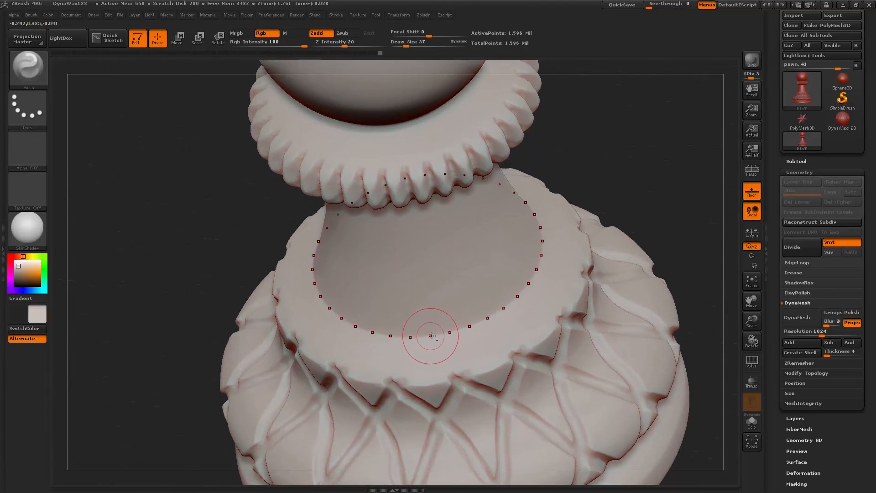
key(shift)
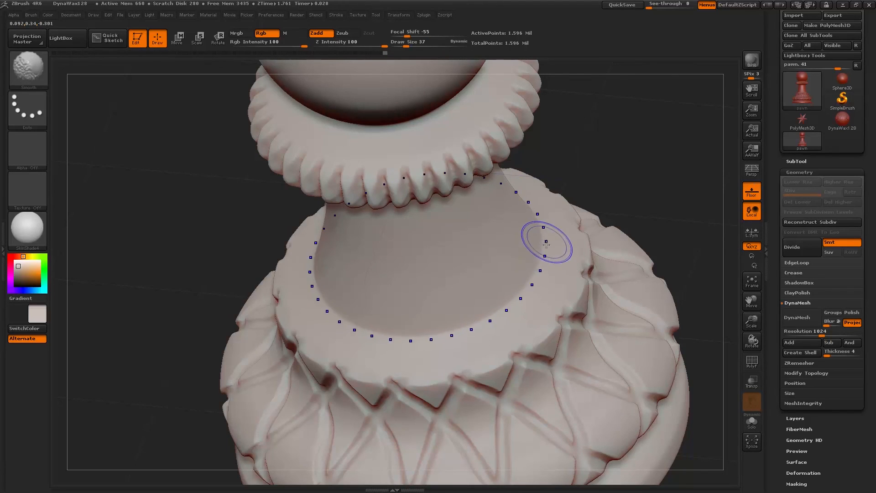
Pinch the crease between the crisscross pattern and the pawn's bottom rim
mouse_move(625, 193)
mouse_down()
mouse_move(634, 158)
mouse_move(621, 174)
mouse_up()
mouse_move(593, 201)
mouse_down()
mouse_move(602, 212)
mouse_move(600, 169)
mouse_move(638, 208)
mouse_up()
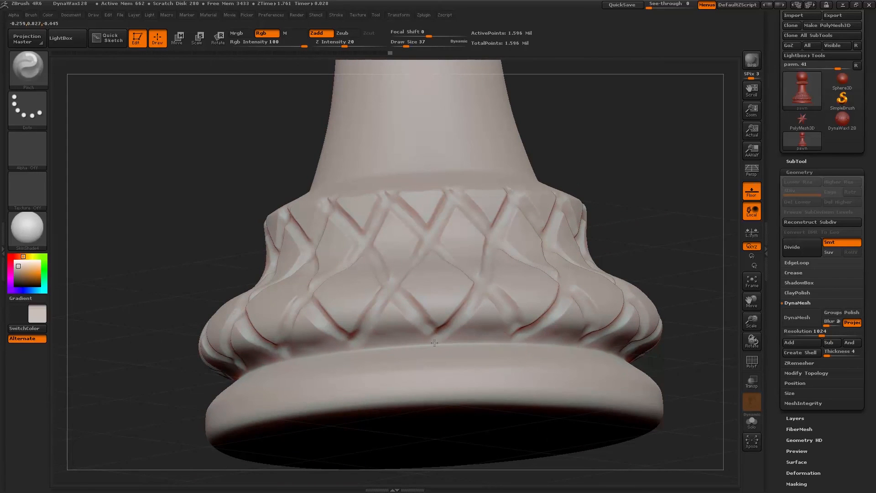
key(shift)
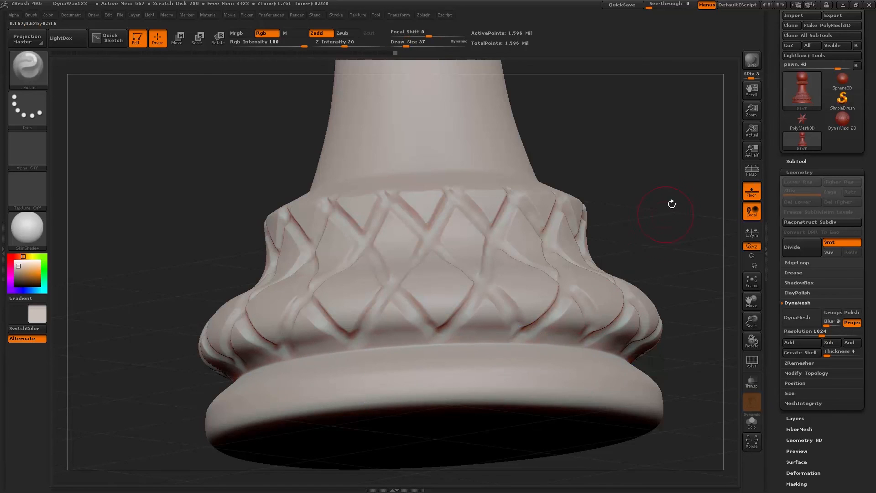
drag(678, 229, 685, 283)
alt+drag(694, 123, 642, 315)
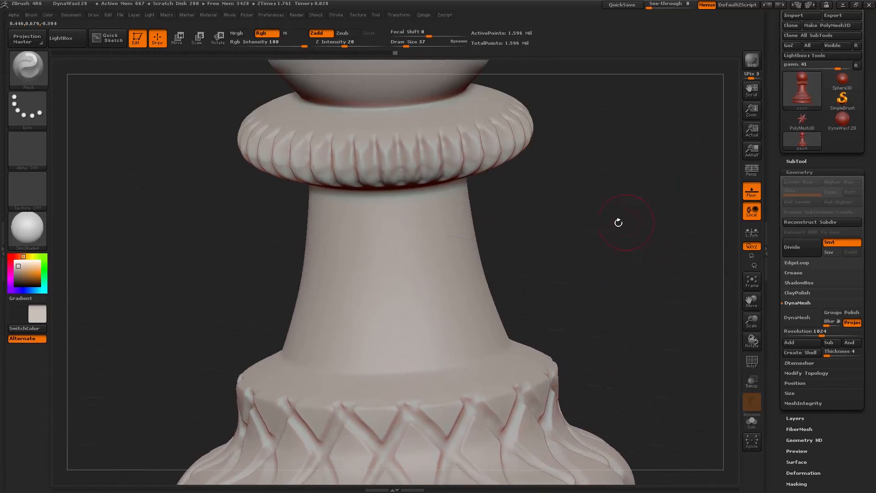
Pinch and smooth the seam where the pawn's head meets the top of the collar
alt+drag(558, 111, 571, 180)
drag(387, 179, 393, 178)
drag(454, 169, 484, 160)
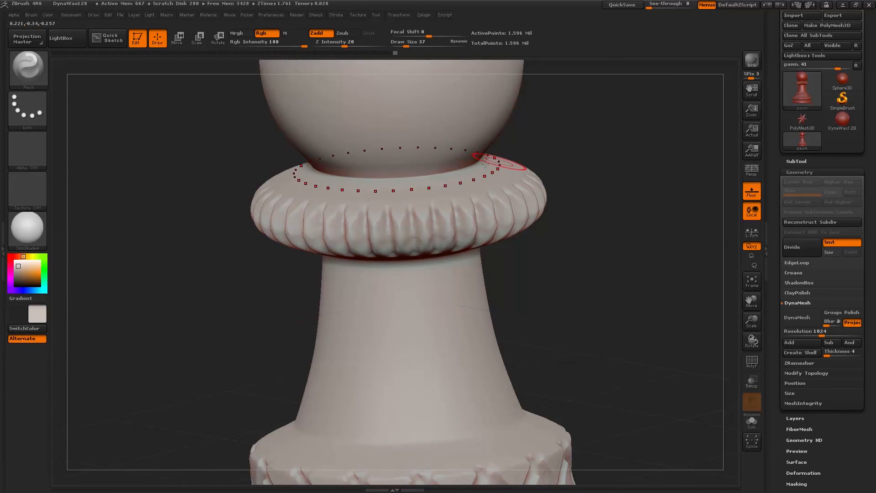
drag(554, 145, 568, 137)
shift+drag(423, 177, 485, 164)
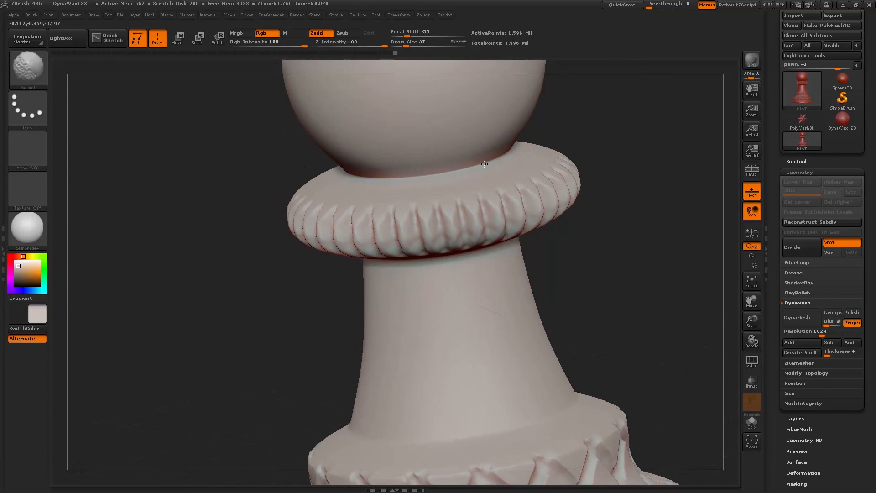
mouse_move(535, 148)
shift+mouse_down()
mouse_move(597, 137)
mouse_move(606, 147)
mouse_move(601, 128)
mouse_move(571, 194)
mouse_move(577, 245)
mouse_move(547, 209)
shift+mouse_up()
Try a pinch stroke beneath the collar and undo the latest strokes
mouse_move(400, 290)
mouse_down()
mouse_move(439, 287)
mouse_move(417, 282)
mouse_move(402, 297)
mouse_up()
key(ctrl+z)
key(ctrl+z)
Set the Pinch brush's Draw Size to 15 and try it along the seam under the collar, undoing the stroke
alt+drag(489, 299, 598, 436)
drag(576, 357, 574, 338)
key(s)
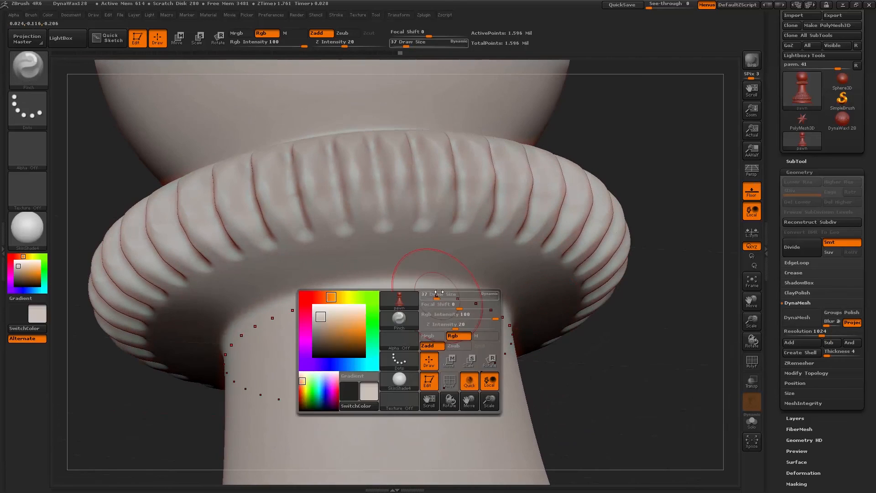
drag(437, 294, 430, 290)
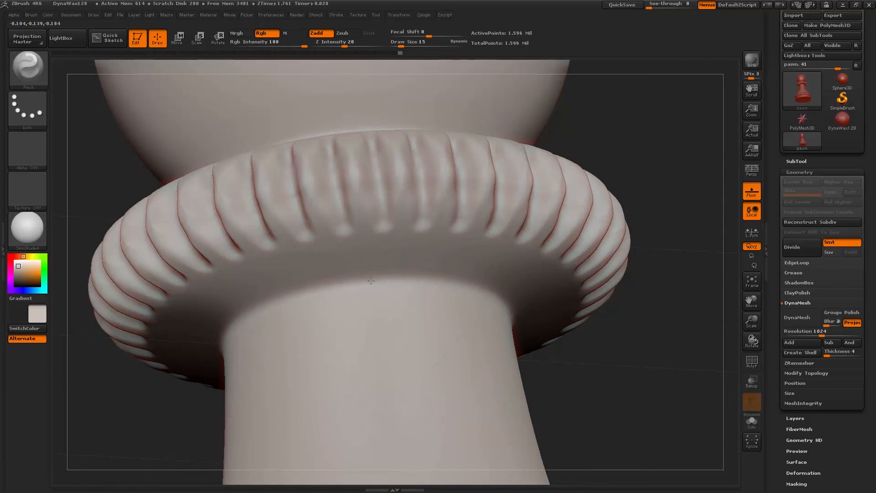
mouse_move(310, 292)
mouse_down()
mouse_move(407, 280)
mouse_move(458, 285)
mouse_up()
key(ctrl+z)
Try reworking the seam between the stem and the collar's underside once more, undoing the strokes
key(shift)
shift+drag(393, 280, 482, 293)
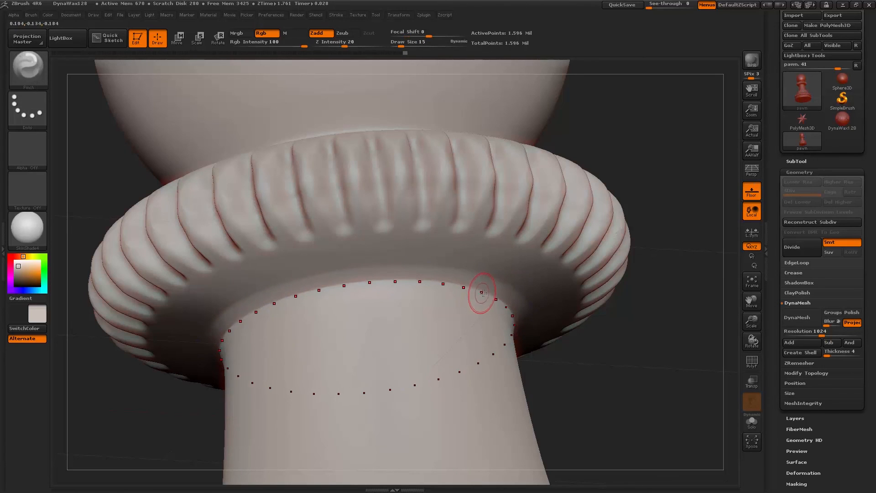
key(ctrl+z)
key(ctrl+z)
Pinch and smooth the seam where the stem meets the collar's underside in short strokes
drag(387, 281, 377, 280)
key(shift)
drag(323, 289, 385, 282)
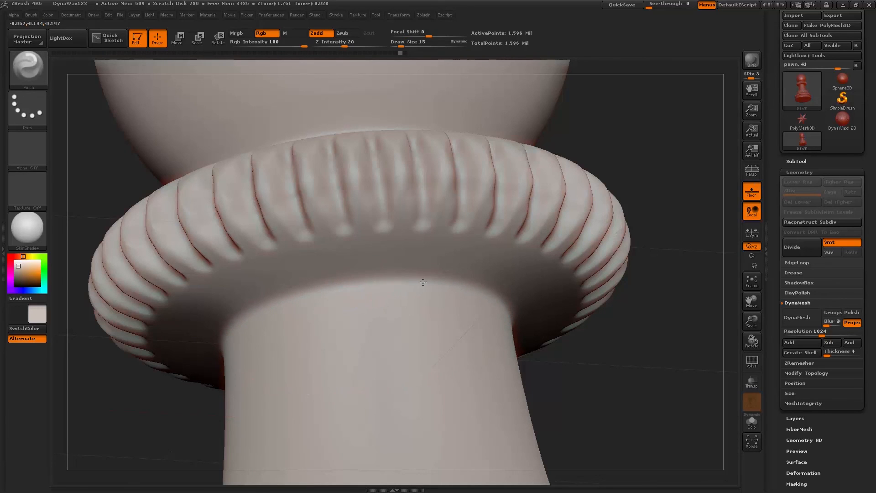
drag(330, 288, 349, 286)
shift+drag(430, 276, 370, 277)
mouse_move(445, 288)
shift+mouse_down()
mouse_move(505, 306)
mouse_move(425, 279)
mouse_move(451, 289)
shift+mouse_up()
mouse_move(713, 245)
alt+mouse_down()
mouse_move(647, 189)
mouse_move(640, 248)
alt+mouse_up()
Smooth the uneven vertical ridges on the front of the collar at Draw Size 15
mouse_move(457, 279)
shift+mouse_down()
mouse_move(476, 278)
mouse_move(484, 263)
shift+mouse_up()
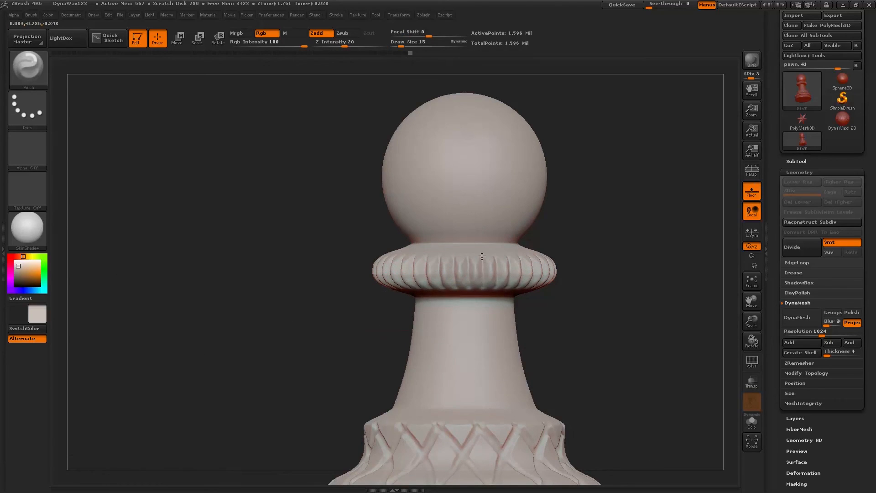
drag(482, 286, 476, 285)
drag(476, 255, 476, 253)
shift+drag(485, 283, 488, 258)
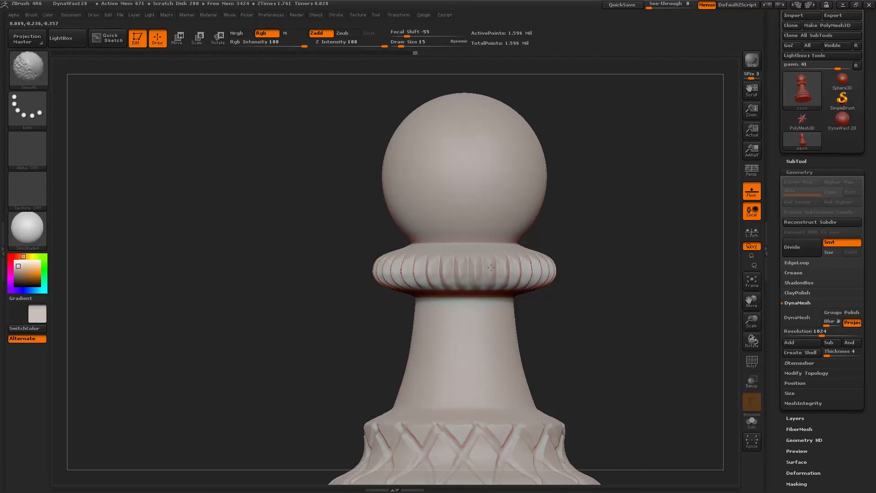
Compare the pawn's collar and crisscross base with the pieces in the Black_White_Pieces.jpg reference photo
drag(591, 303, 534, 276)
alt+drag(546, 327, 550, 201)
mouse_move(558, 306)
mouse_down()
mouse_move(557, 275)
mouse_move(556, 291)
mouse_up()
key(alt+Tab)
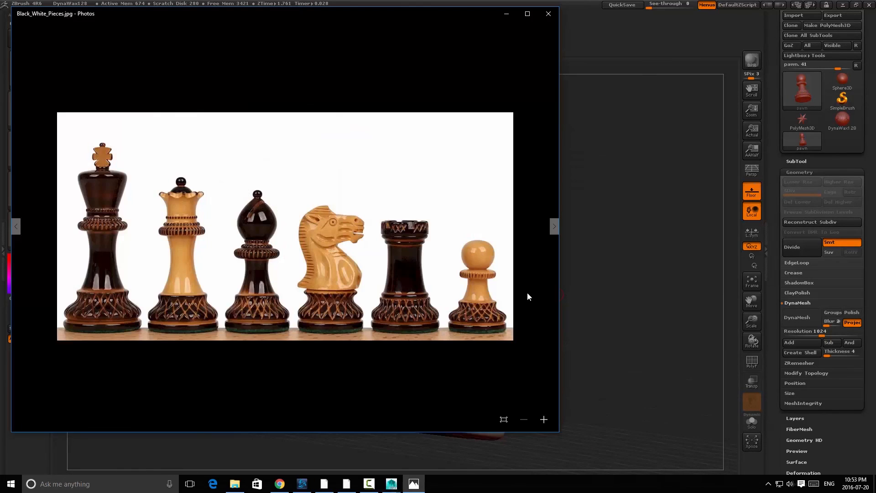
key(alt+Tab)
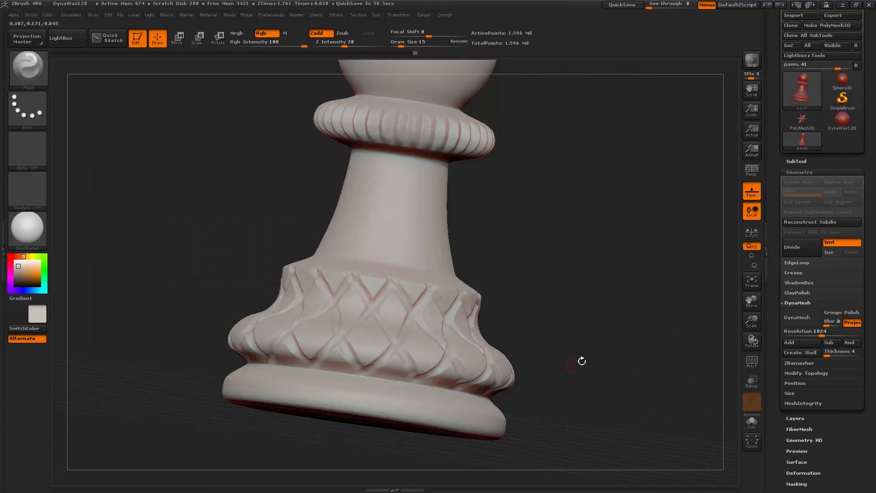
Set the Pinch brush's Draw Size to 53, then pinch and smooth the ring at the bottom of the base
shift+drag(559, 382, 601, 336)
key(space)
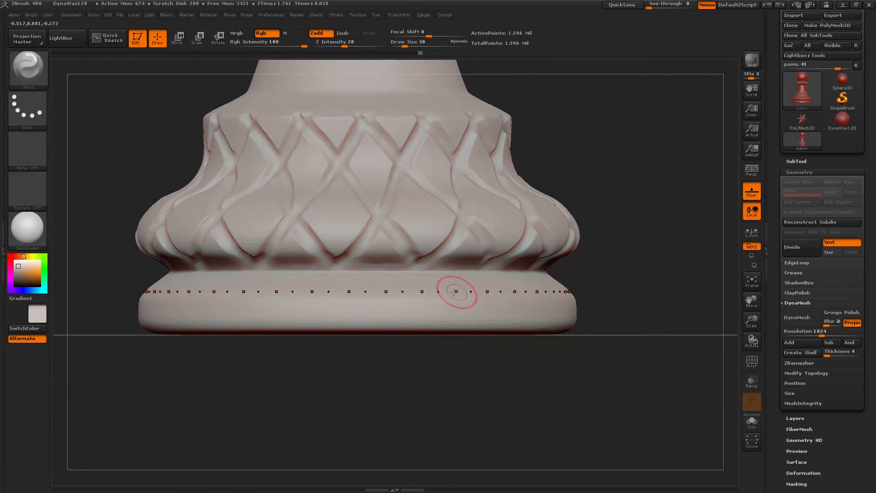
key(space)
drag(455, 300, 459, 299)
mouse_move(544, 292)
mouse_down()
mouse_move(555, 291)
mouse_move(547, 290)
mouse_up()
drag(607, 289, 581, 303)
mouse_move(470, 295)
mouse_down()
mouse_move(510, 295)
mouse_move(417, 305)
mouse_move(426, 305)
mouse_up()
shift+drag(516, 300, 461, 304)
Inspect the whole pawn at a distance and up close, checking its silhouette, collar and base
mouse_move(634, 319)
shift+mouse_down()
mouse_move(637, 214)
mouse_move(658, 165)
shift+mouse_up()
drag(585, 245, 551, 176)
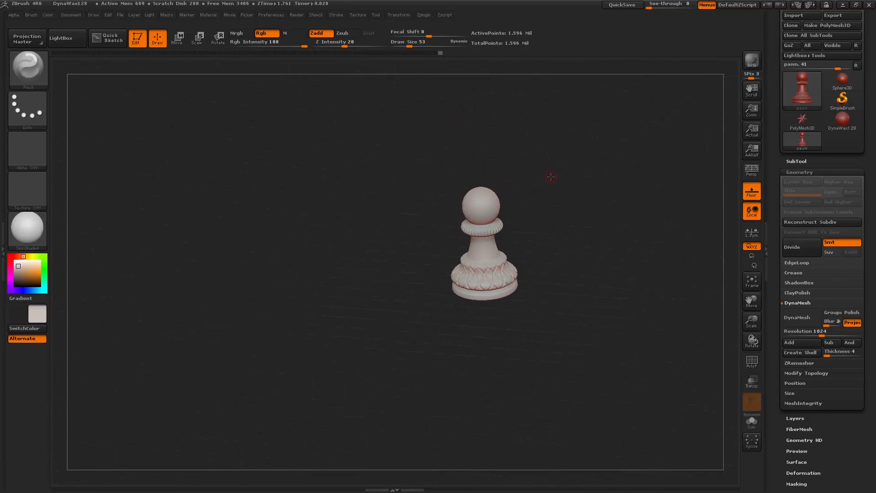
drag(546, 255, 568, 269)
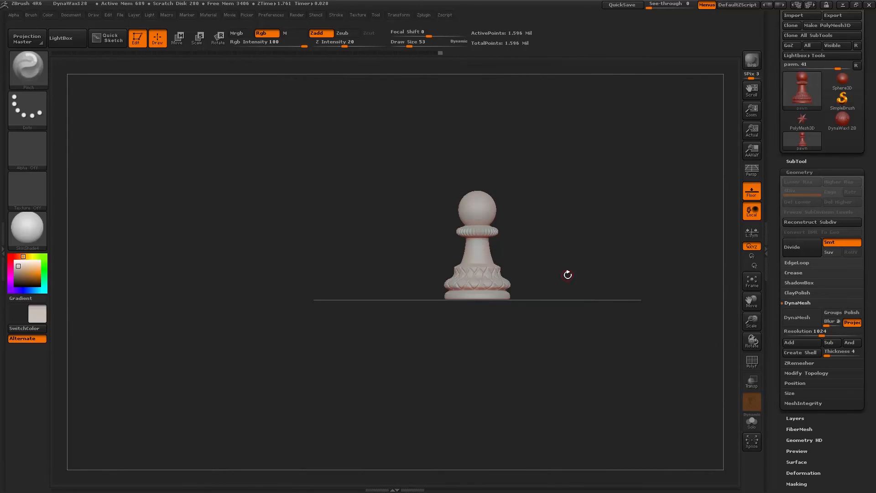
key(alt+Tab)
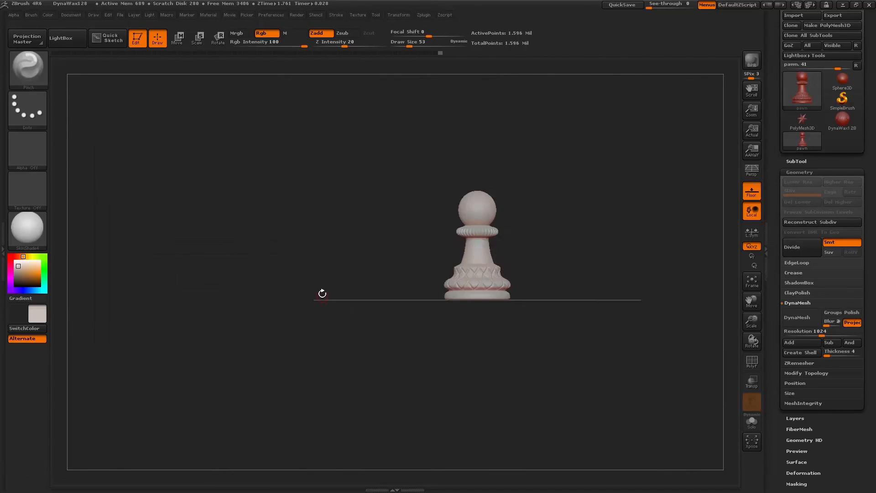
drag(323, 293, 330, 291)
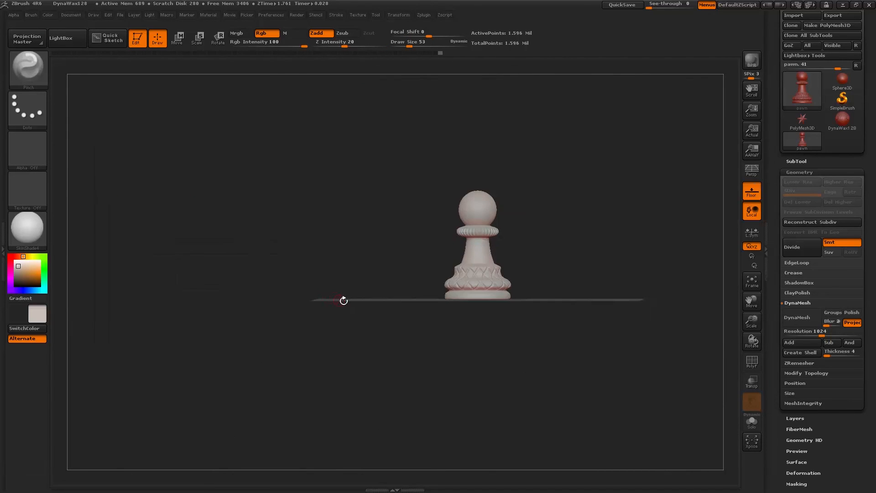
key(alt+Tab)
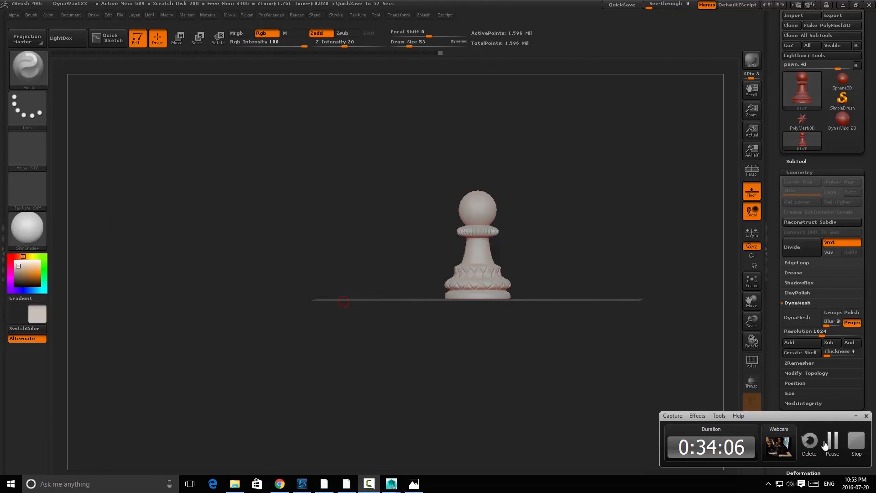
drag(669, 363, 648, 266)
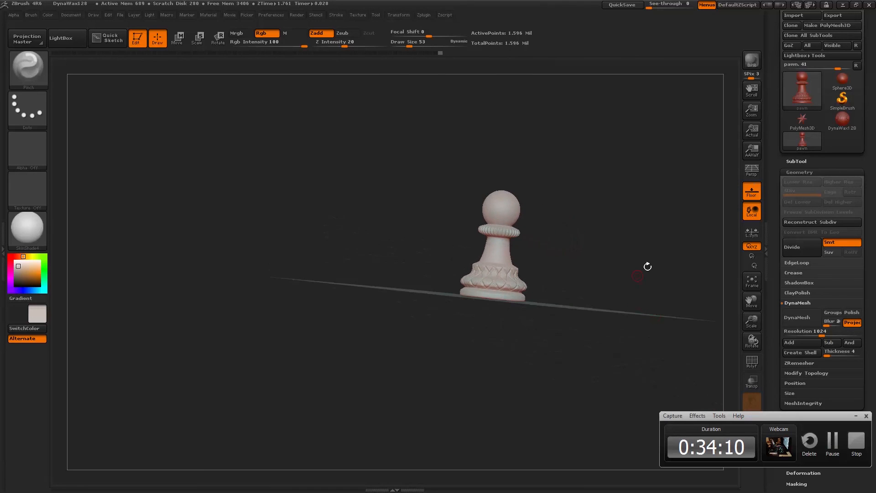
alt+drag(593, 292, 600, 351)
key(alt+Tab)
key(alt+shift+Tab)
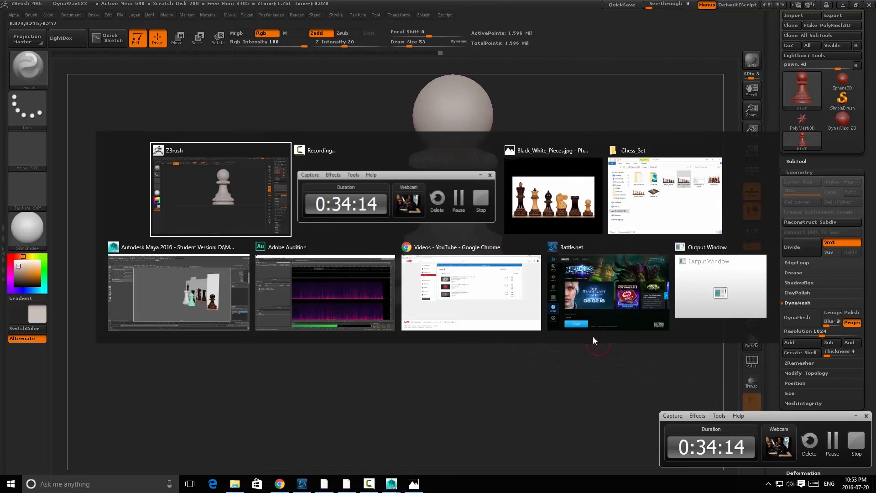
click(855, 416)
drag(581, 240, 580, 269)
alt+drag(581, 269, 543, 330)
shift+drag(621, 197, 618, 195)
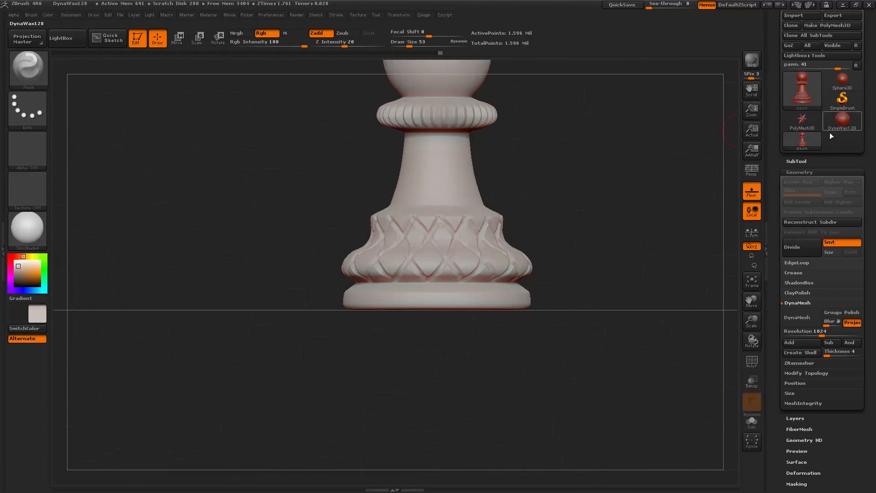
Collapse the Geometry and SubTool settings and look at the pawn from above
mouse_move(805, 121)
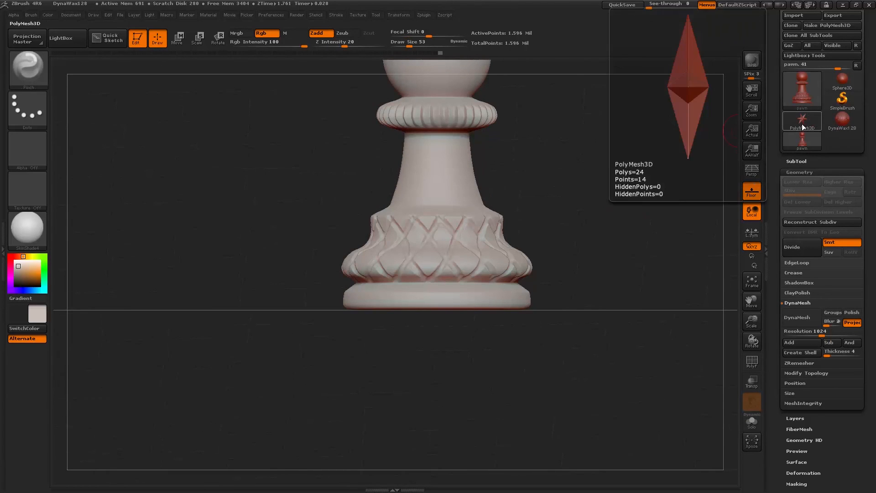
click(798, 162)
click(798, 162)
drag(661, 143, 620, 231)
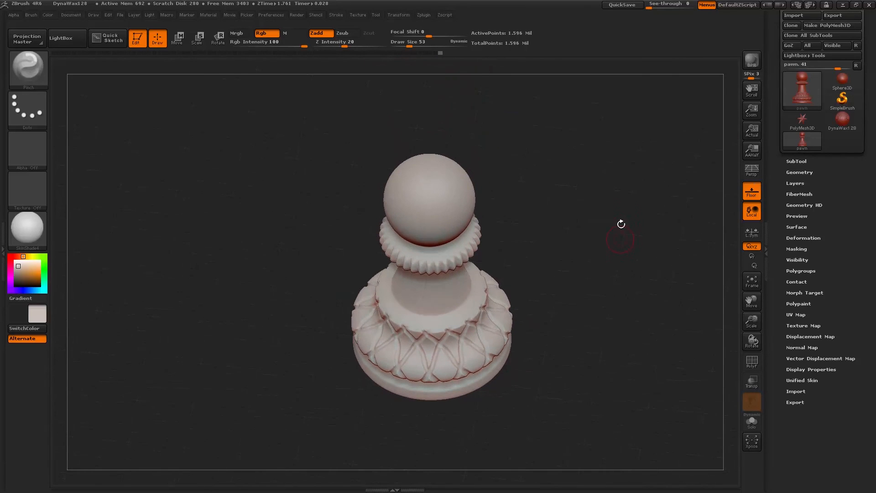
Switch to Maya, deselect the low-poly pawn to view it beside the rook and references, and return to ZBrush
key(alt+Tab)
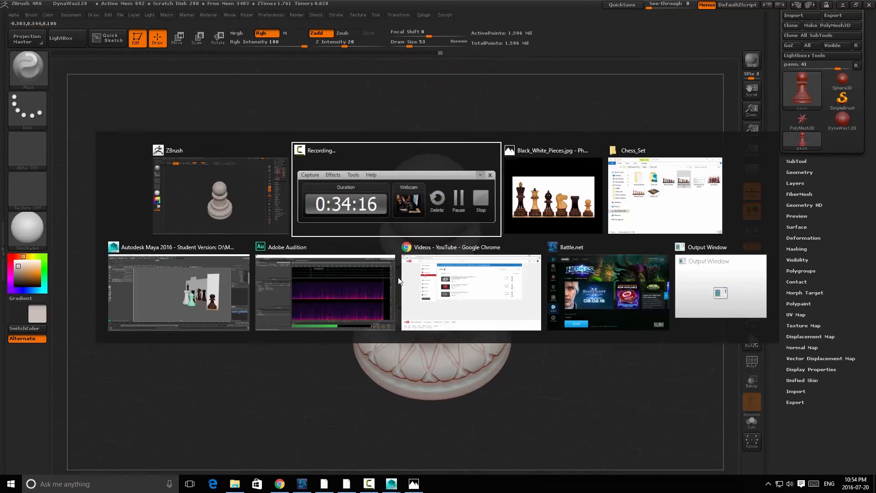
click(200, 288)
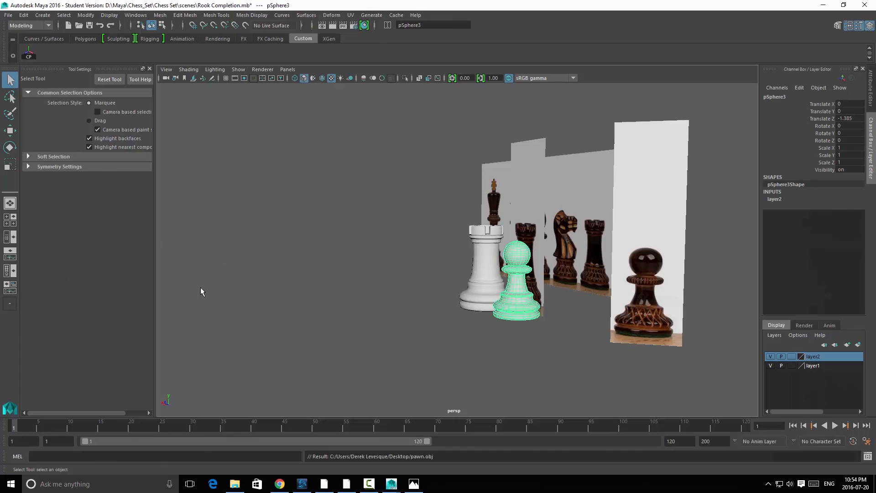
click(388, 266)
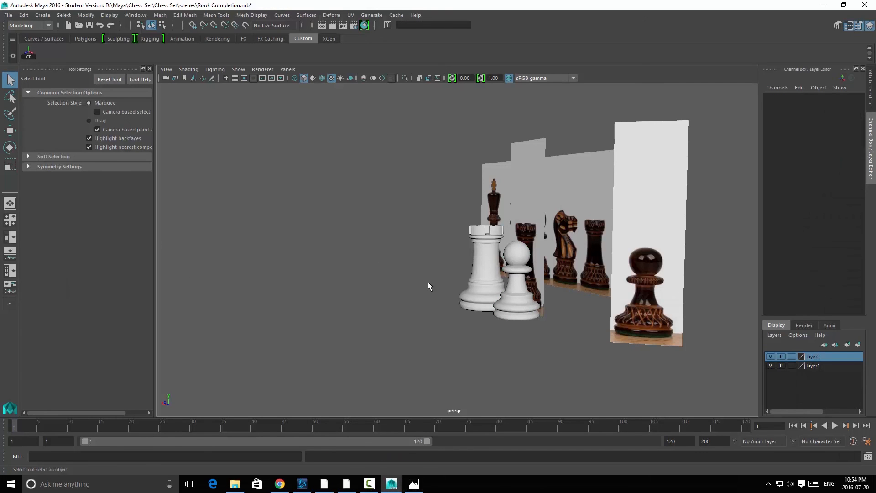
alt+drag(497, 342, 535, 321)
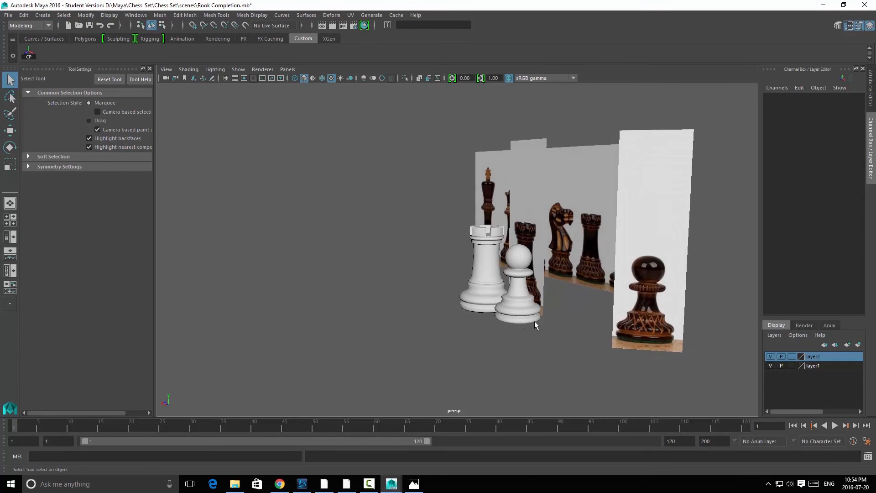
key(alt+Tab)
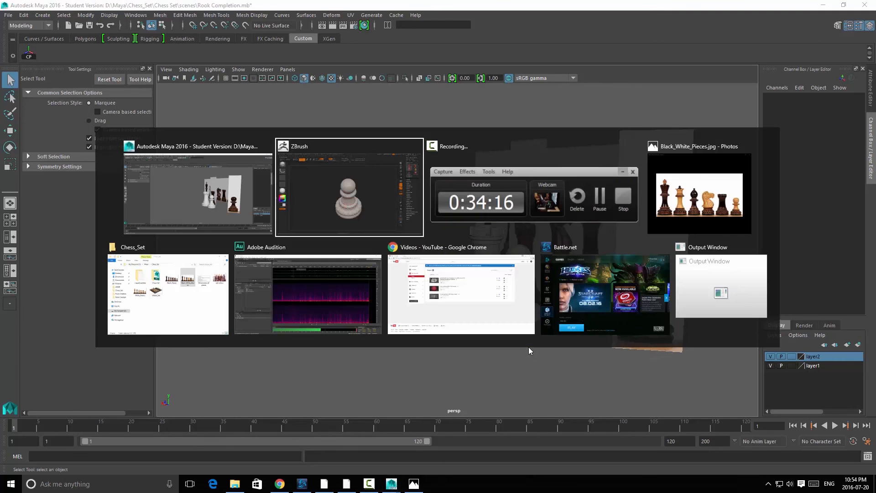
Switch the active tool to the DynaWax128 sphere and pinch the inner sides of its two protruding stumps
drag(554, 272, 548, 205)
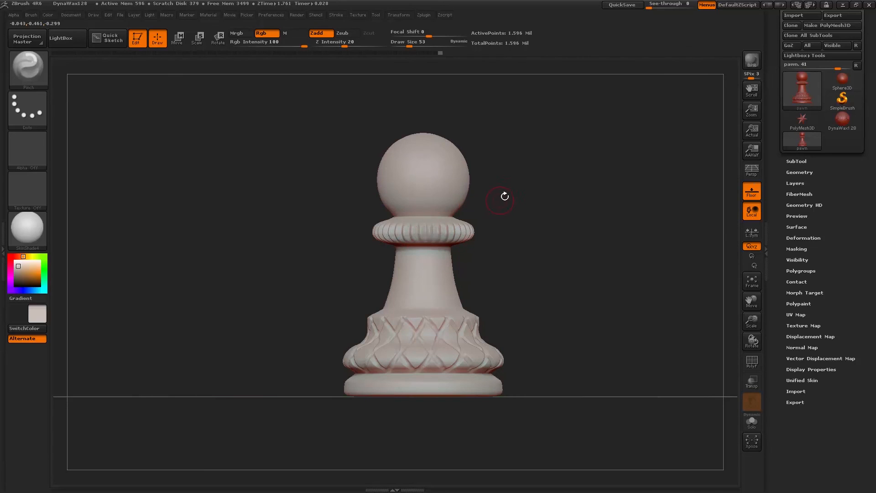
key(ctrl)
click(39, 76)
click(835, 119)
drag(587, 195, 550, 202)
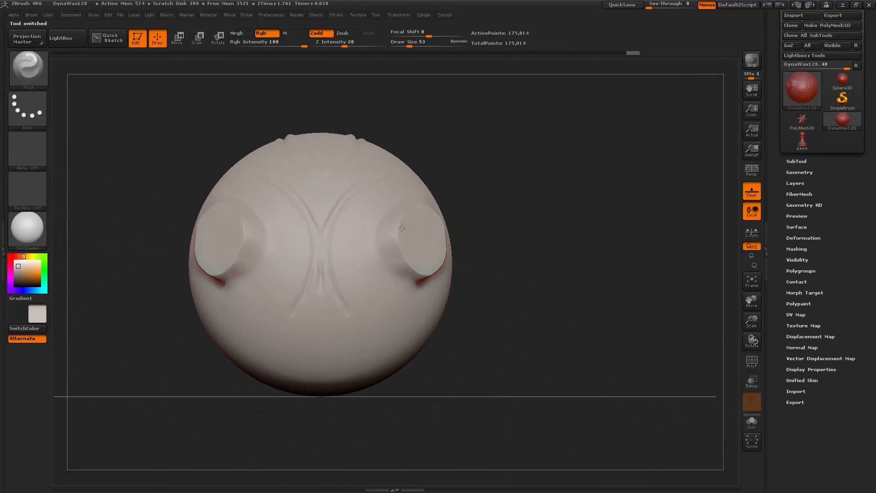
drag(395, 266, 402, 260)
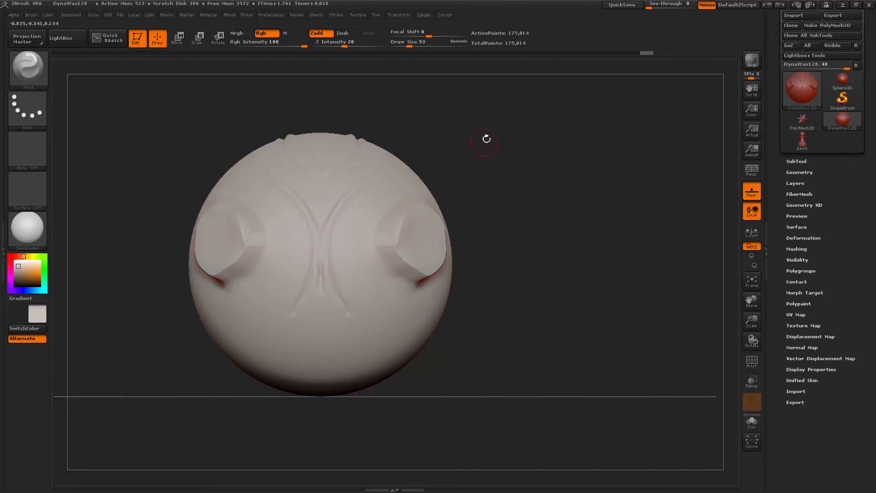
Examine the carved grooves and stumps of the DynaWax128 sphere from above, behind and the front
mouse_move(565, 204)
alt+mouse_down()
mouse_move(593, 197)
mouse_move(599, 182)
mouse_move(580, 266)
alt+mouse_up()
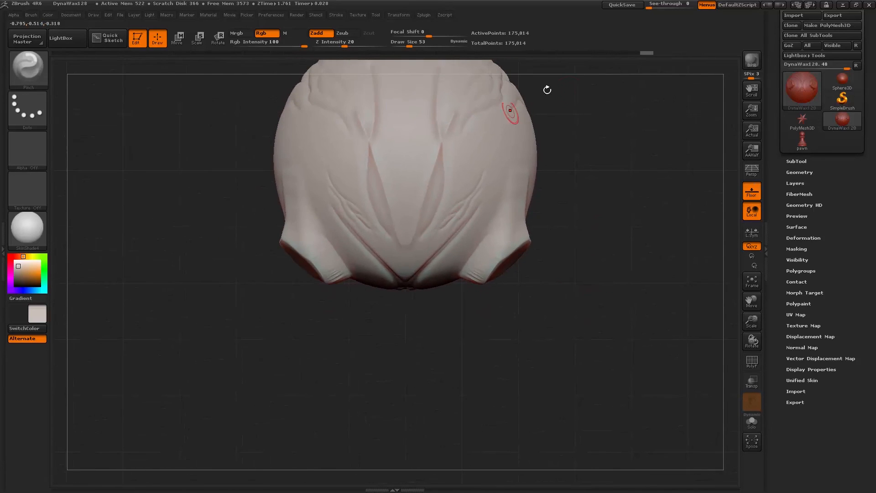
mouse_move(612, 143)
mouse_down()
mouse_move(605, 236)
mouse_move(568, 270)
mouse_up()
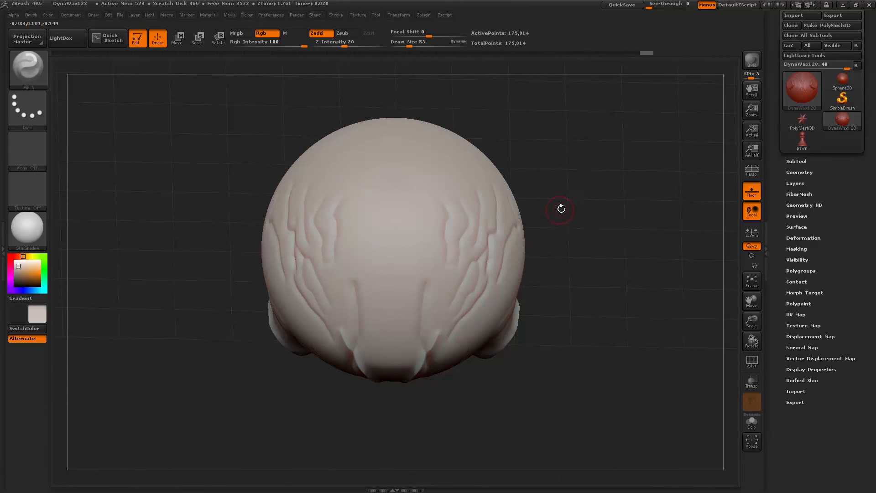
mouse_move(554, 175)
mouse_down()
mouse_move(563, 190)
mouse_move(546, 191)
mouse_move(579, 274)
mouse_move(576, 376)
mouse_move(565, 315)
mouse_move(576, 347)
mouse_move(577, 176)
mouse_move(584, 166)
mouse_up()
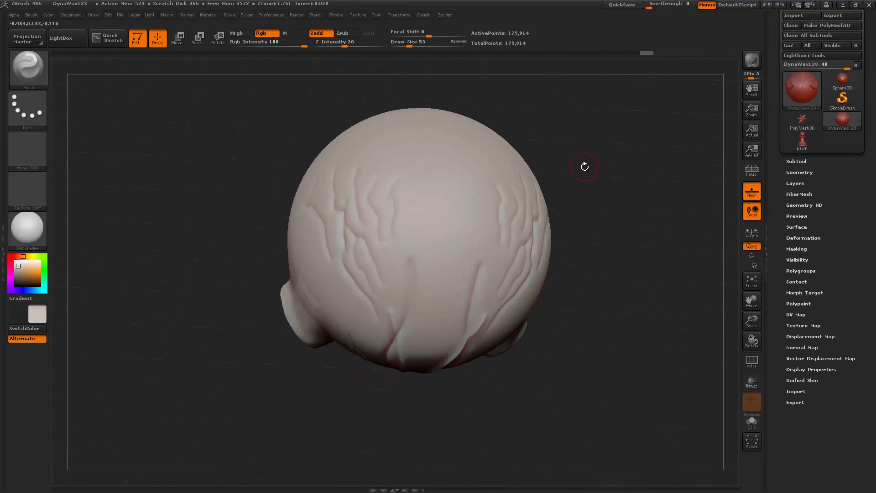
mouse_move(572, 379)
mouse_down()
mouse_move(562, 234)
mouse_move(581, 211)
mouse_up()
drag(559, 326, 577, 291)
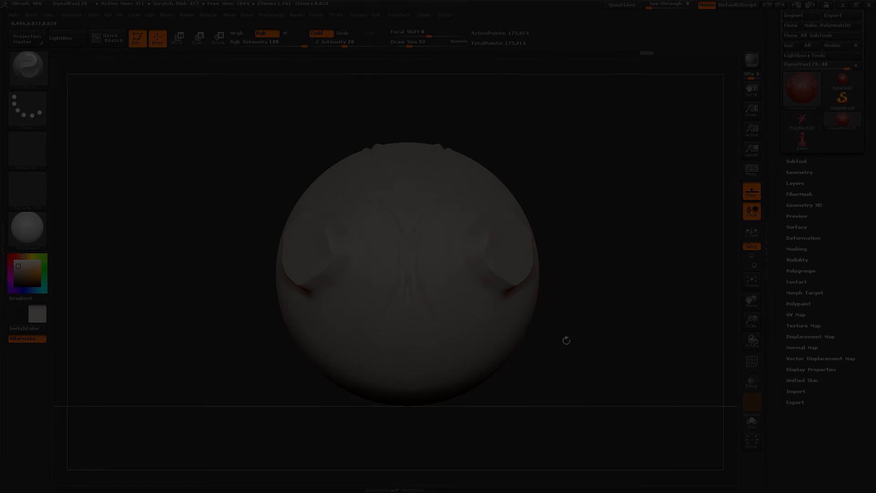
key(alt+Tab)
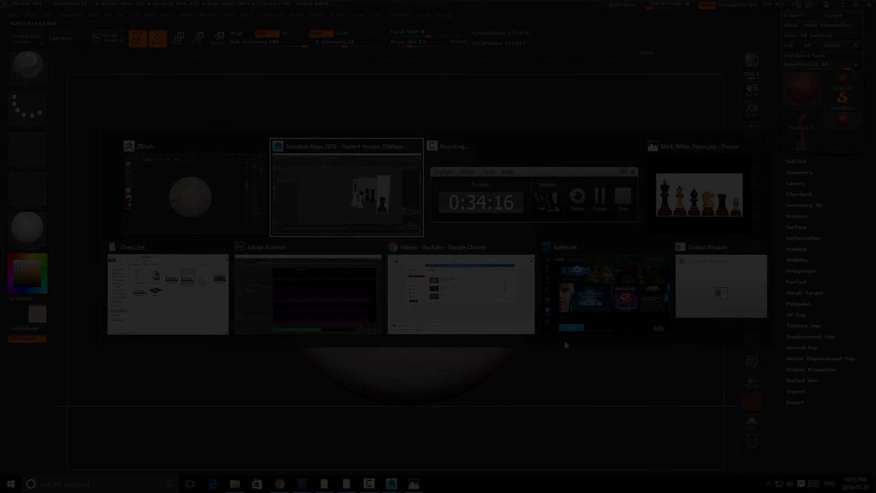
click(602, 194)
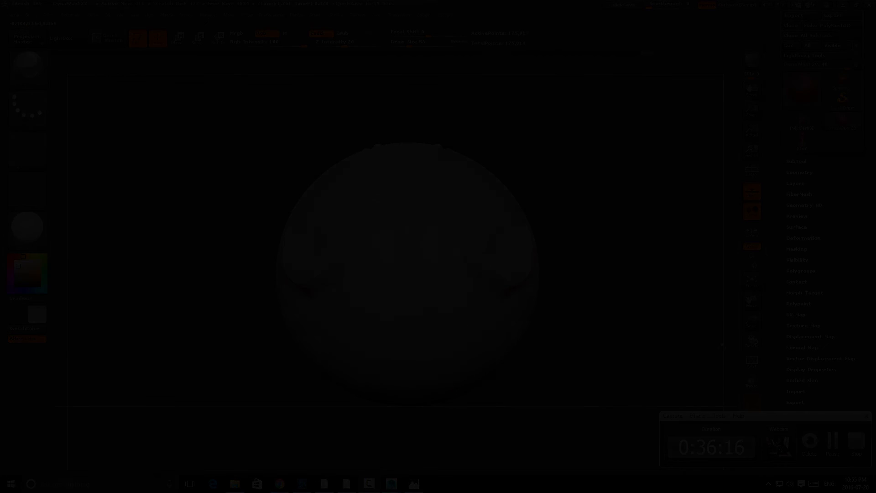